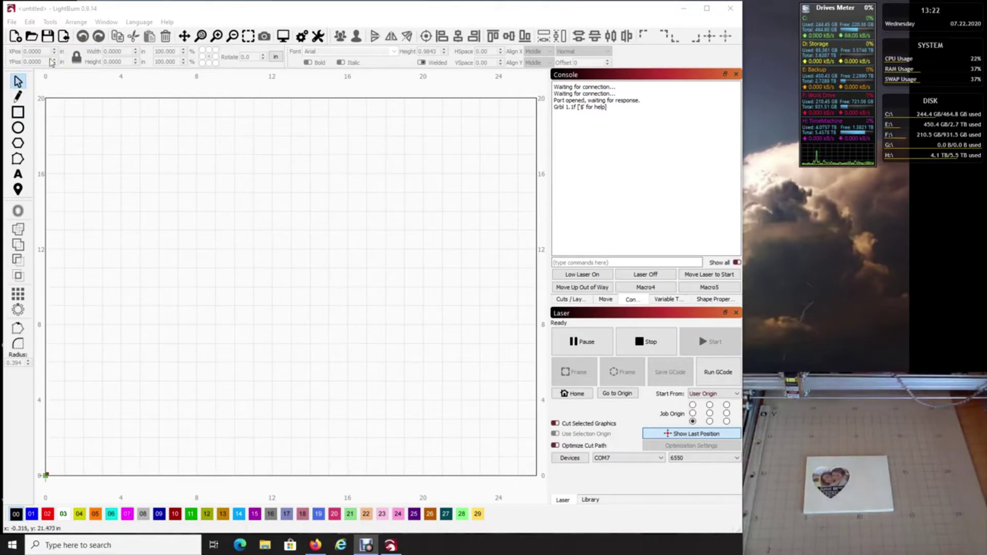
# Step: Draw a rectangle on the work area and, with the aspect ratio unlocked, size it 3.5 in wide by 6.25 in high
pyautogui.click(19, 113)
pyautogui.moveTo(163, 255); pyautogui.dragTo(350, 383)
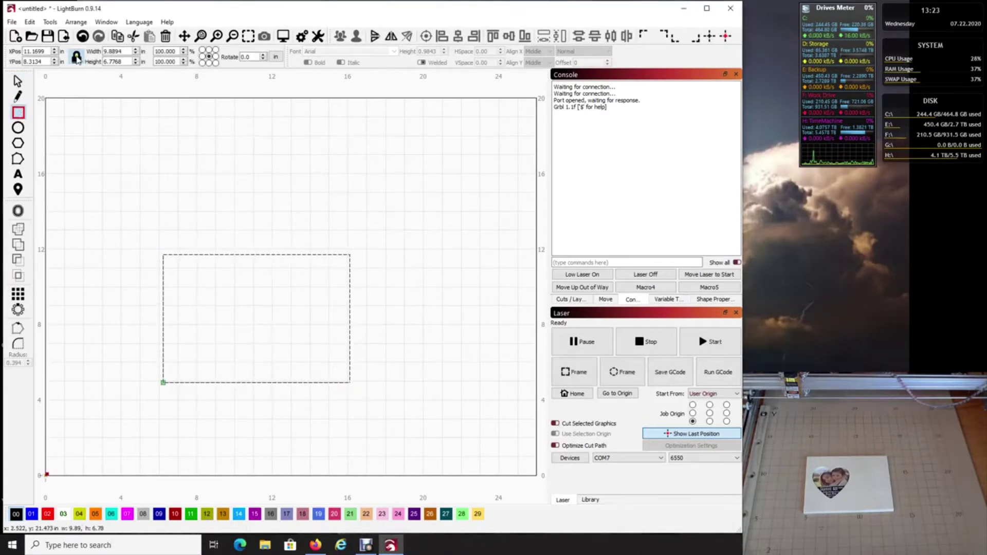
pyautogui.click(76, 58)
pyautogui.doubleClick(113, 51)
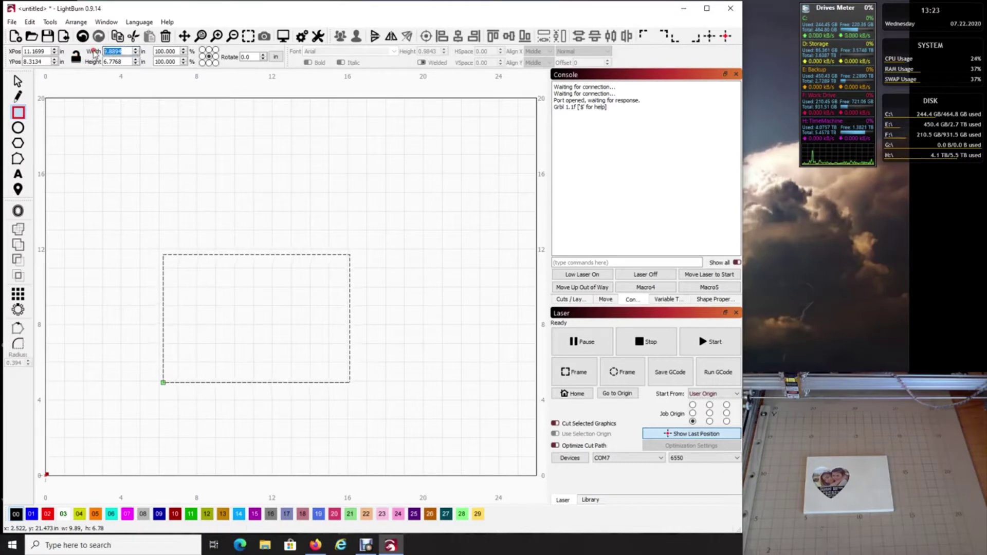
pyautogui.write('3.5')
pyautogui.press('Tab')
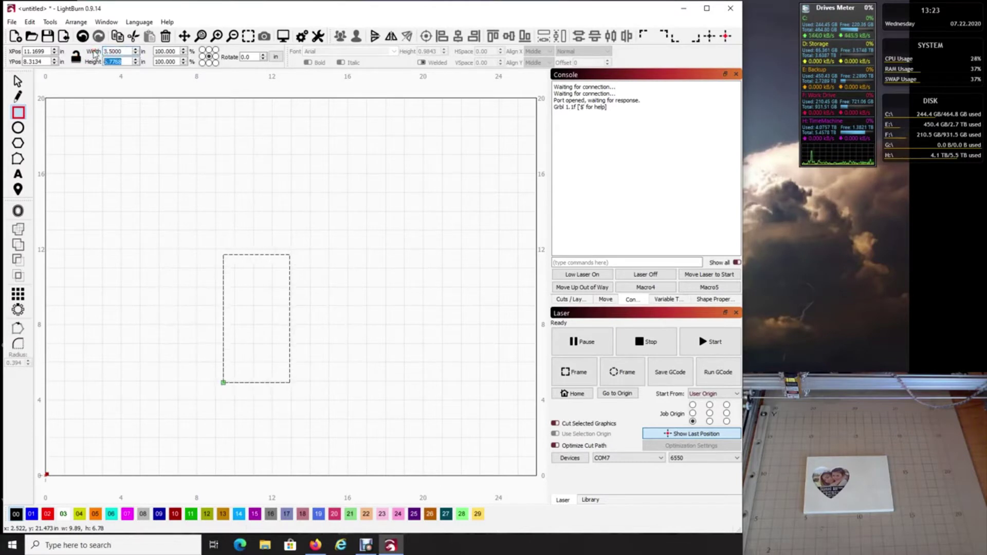
pyautogui.write('6.25')
pyautogui.press('Tab')
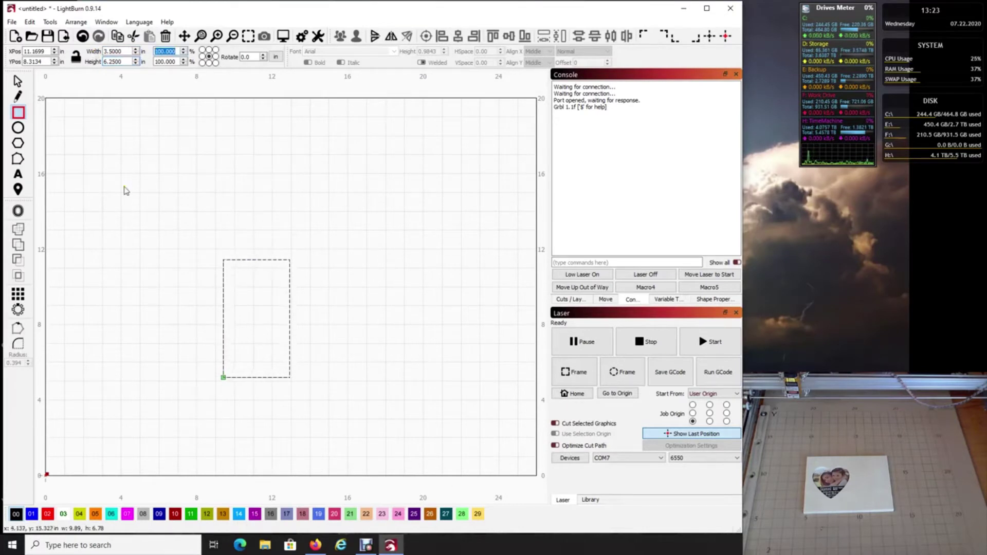
# Step: Move the rectangle to the lower-left corner of the work area and deselect it
pyautogui.click(18, 81)
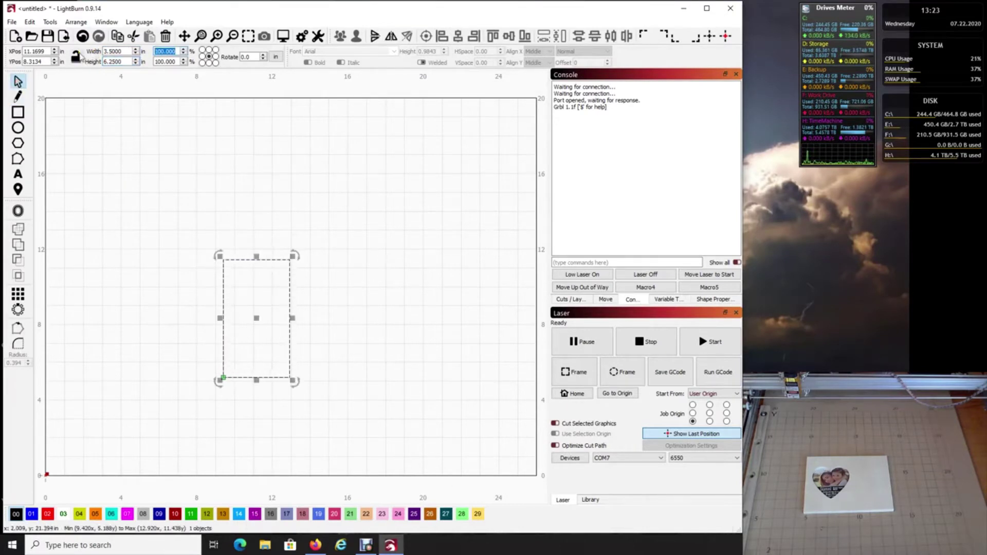
pyautogui.click(73, 23)
pyautogui.moveTo(100, 126)
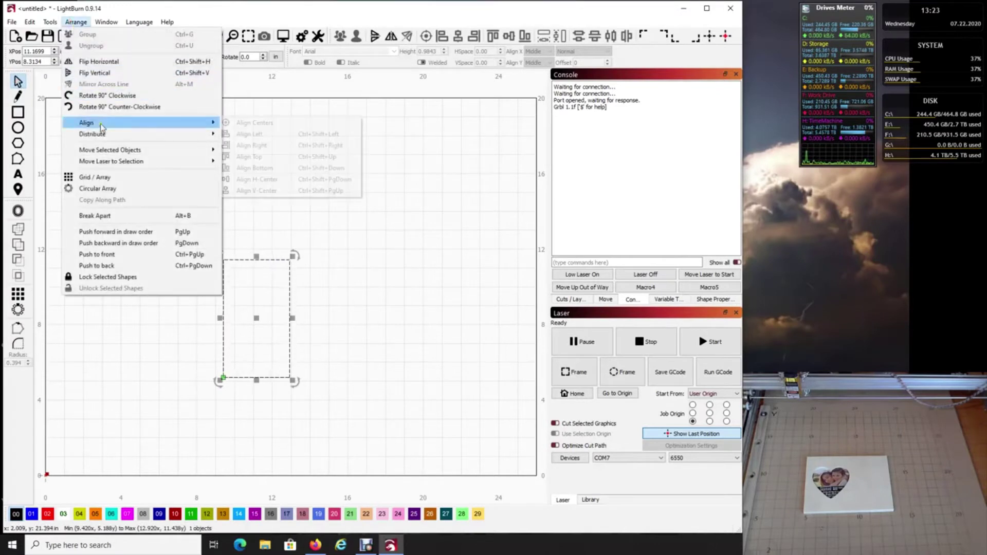
pyautogui.moveTo(105, 152)
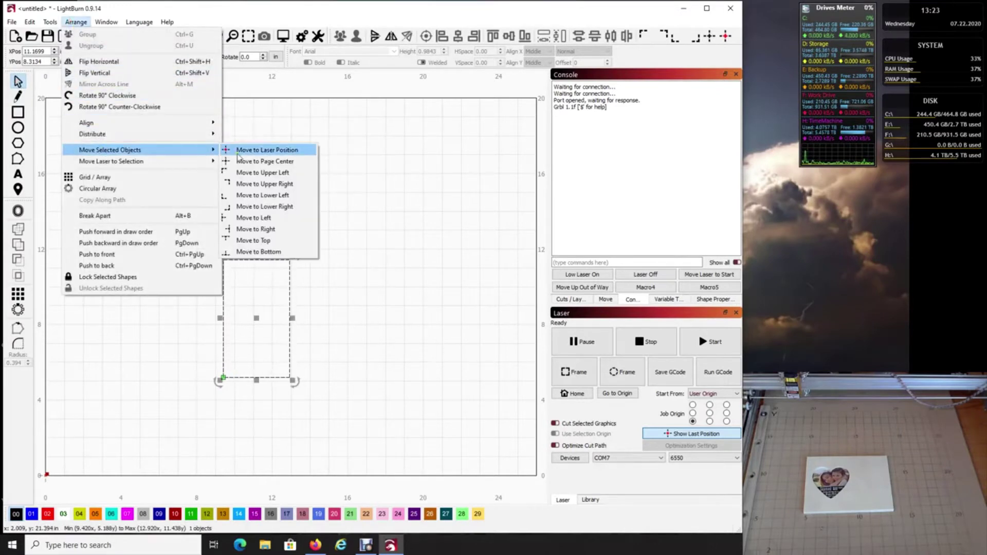
pyautogui.click(279, 196)
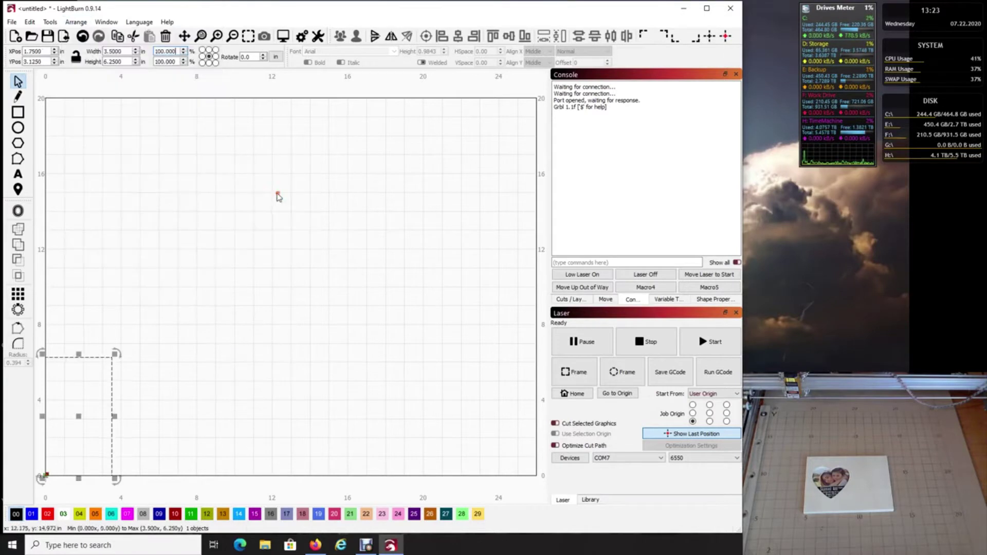
pyautogui.click(248, 37)
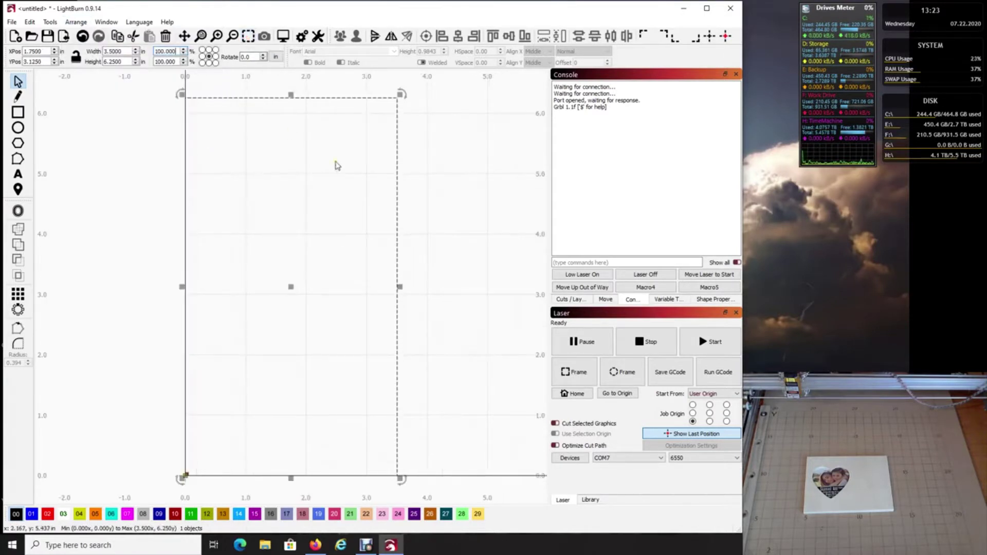
pyautogui.click(446, 128)
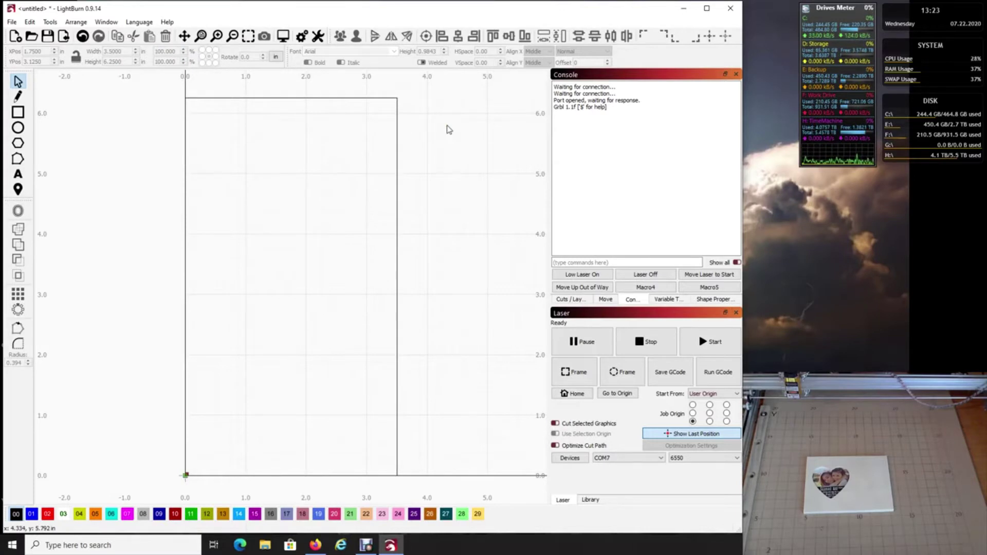
# Step: Reset the rectangle layer's cut settings to default, name it Frame, and set speed to 100 in/min and max power to 1%
pyautogui.click(566, 300)
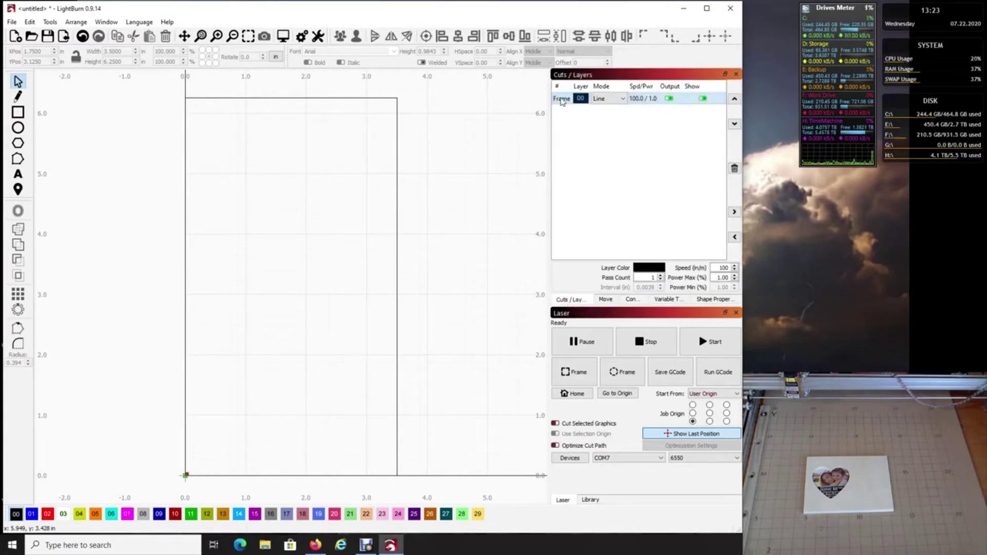
pyautogui.doubleClick(562, 100)
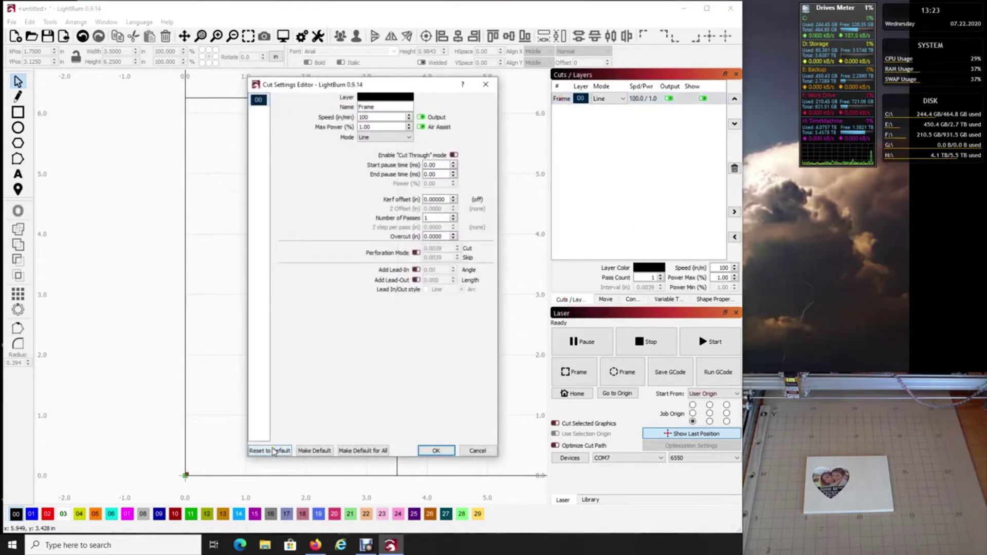
pyautogui.click(273, 451)
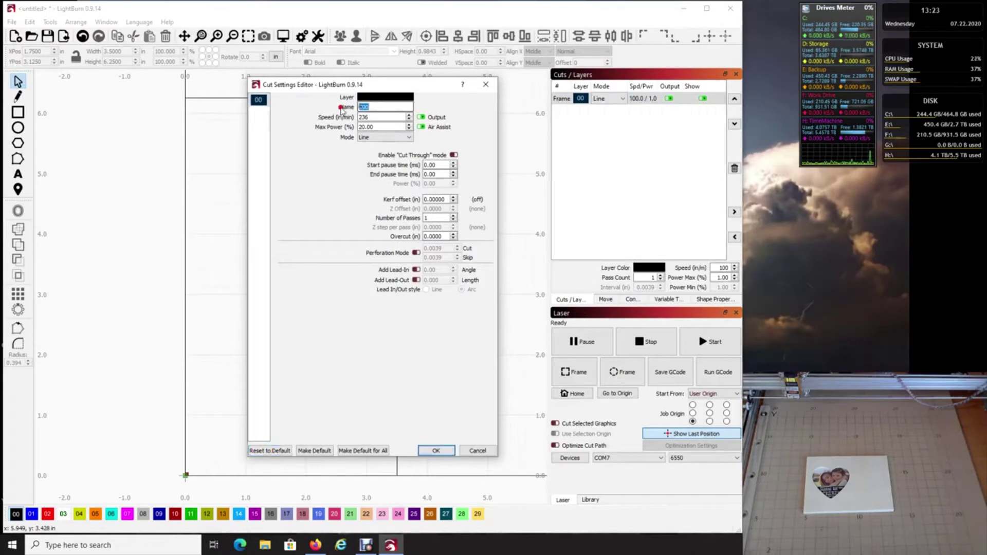
pyautogui.write('Frame')
pyautogui.press('Tab')
pyautogui.write('1')
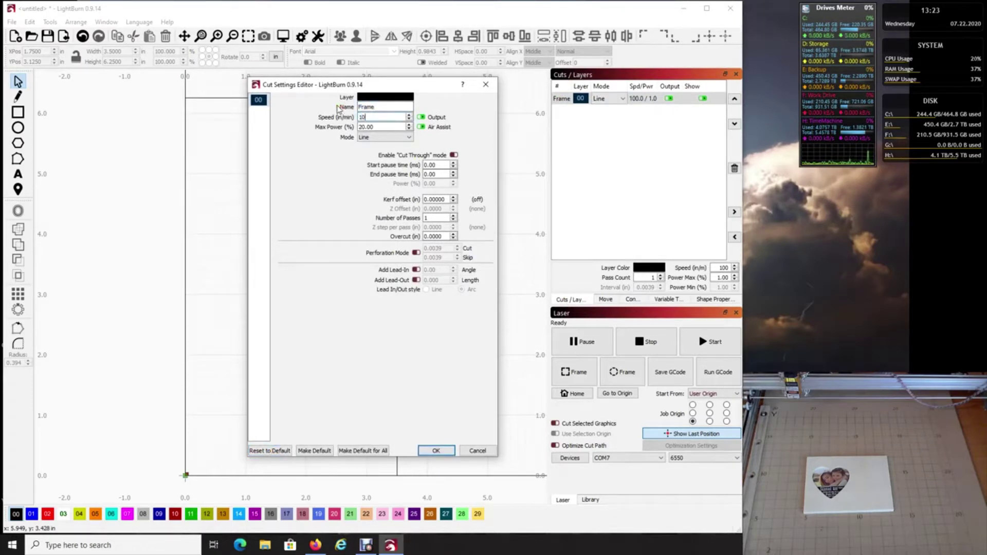
pyautogui.press('Tab')
pyautogui.hotkey('shift', 'Tab')
pyautogui.press('Tab')
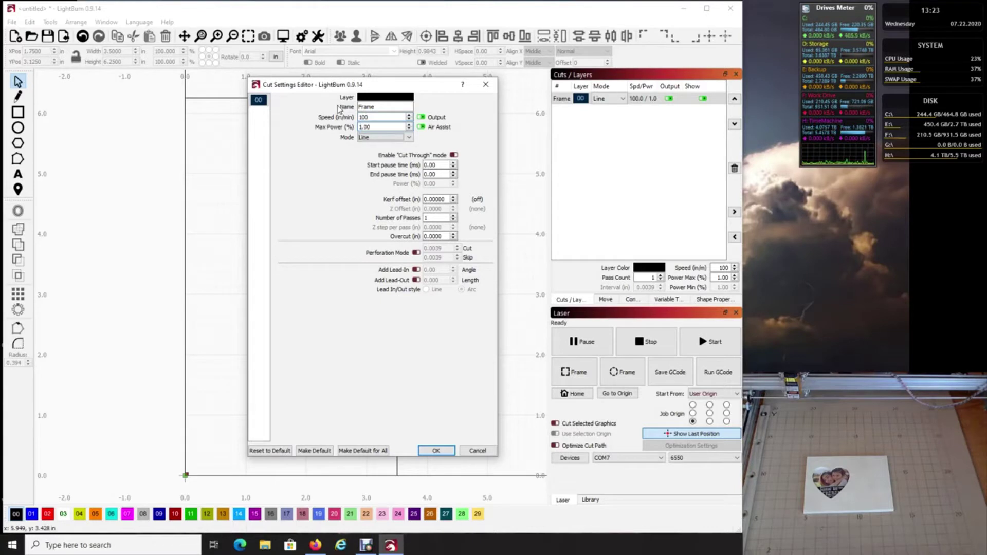
pyautogui.click(436, 451)
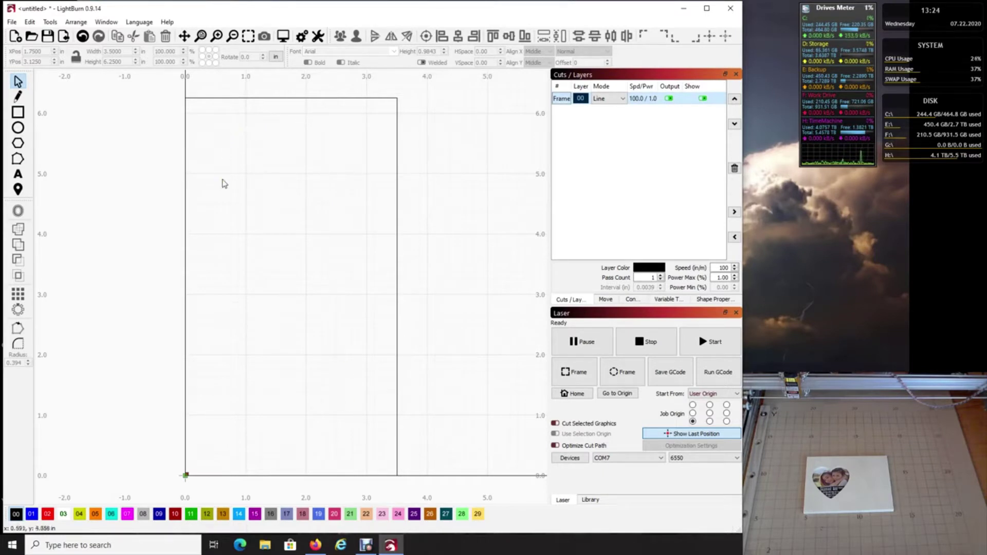
pyautogui.click(470, 140)
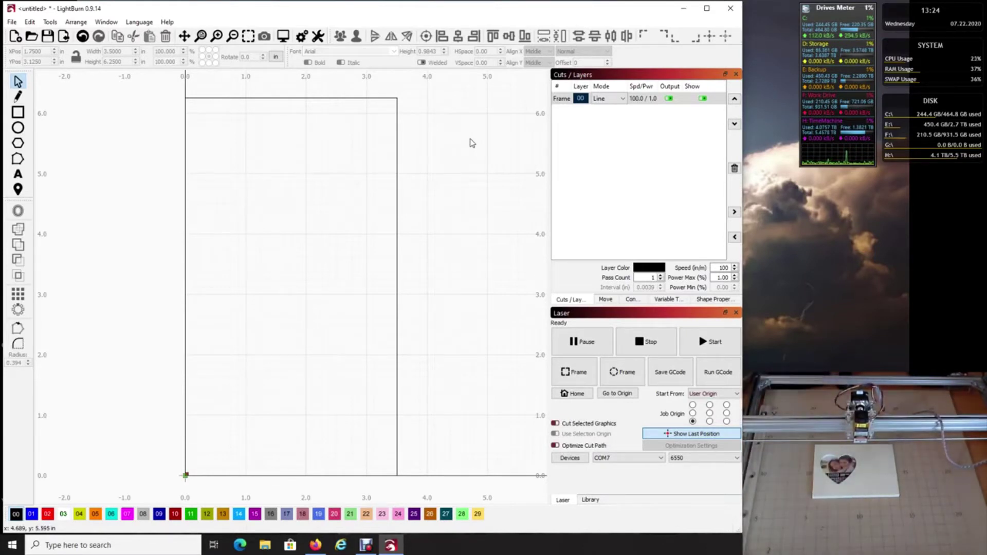
# Step: Check the laser fire button option in the device settings
pyautogui.click(605, 299)
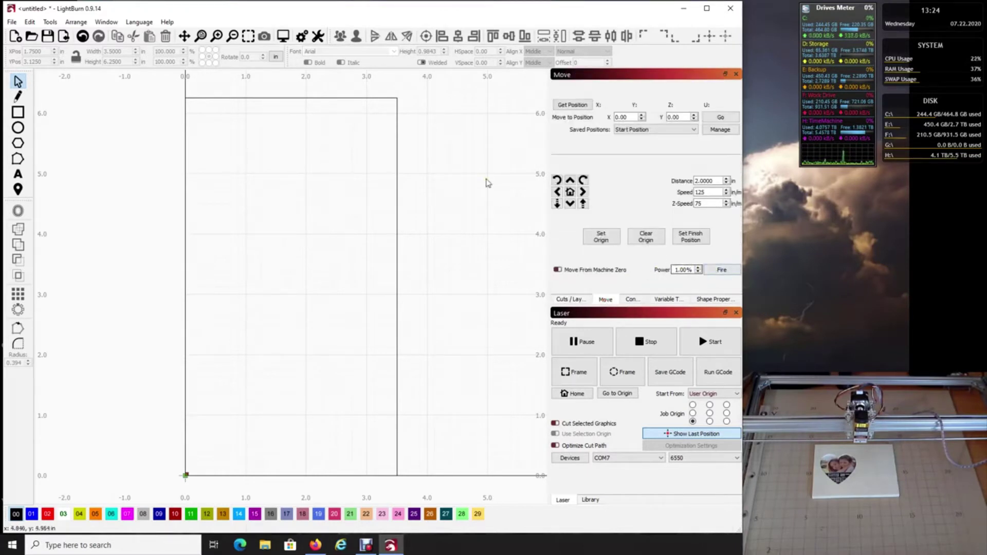
pyautogui.click(30, 22)
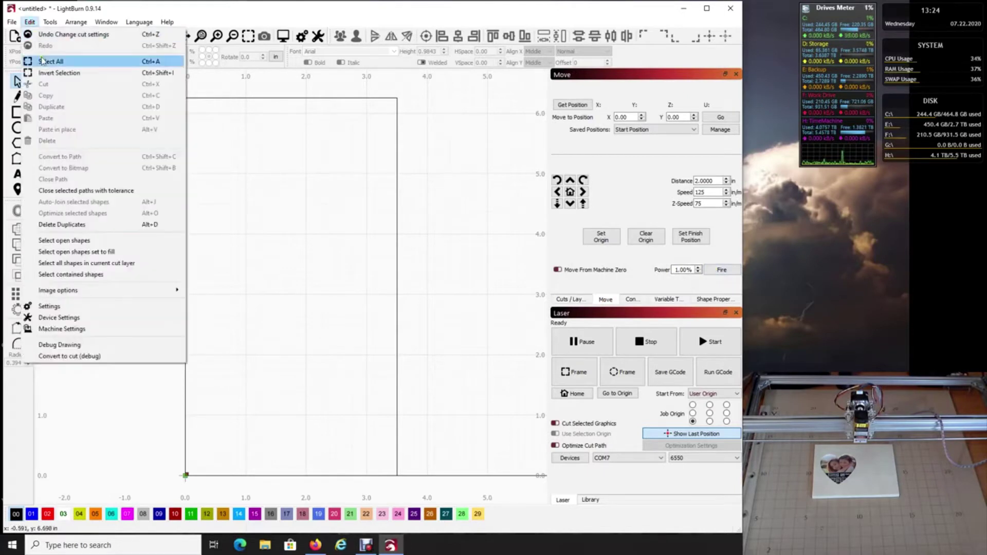
pyautogui.click(72, 317)
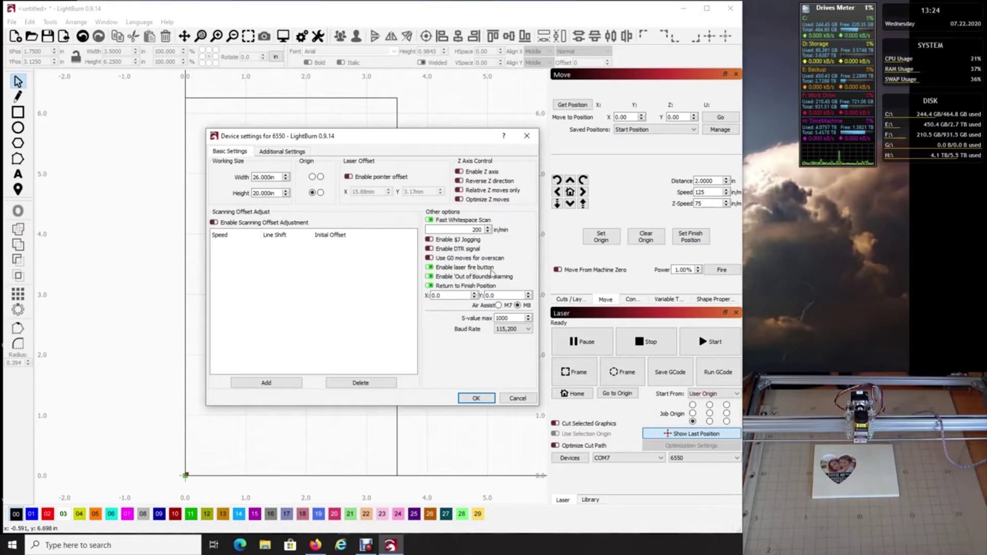
pyautogui.click(476, 398)
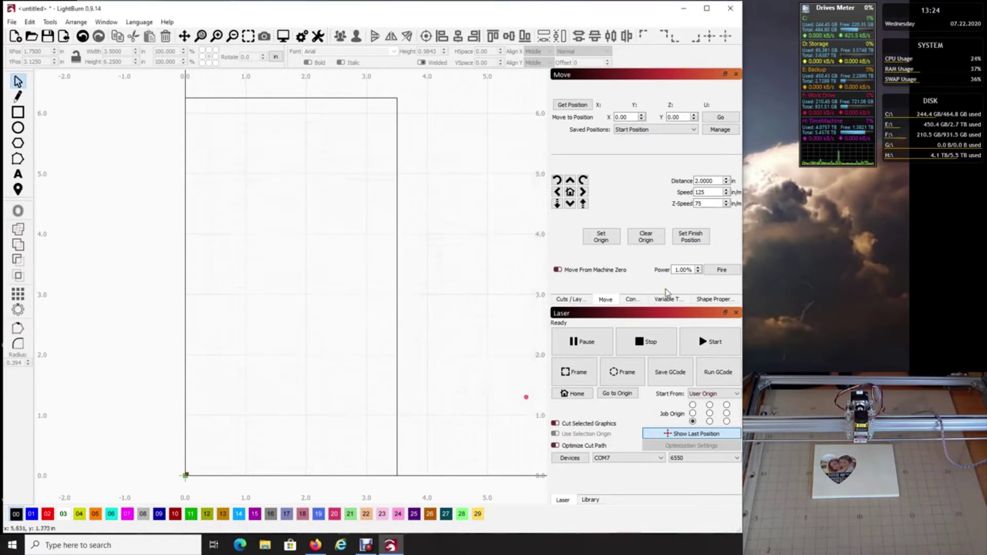
# Step: Test fire the laser with the head above the workpiece
pyautogui.click(718, 272)
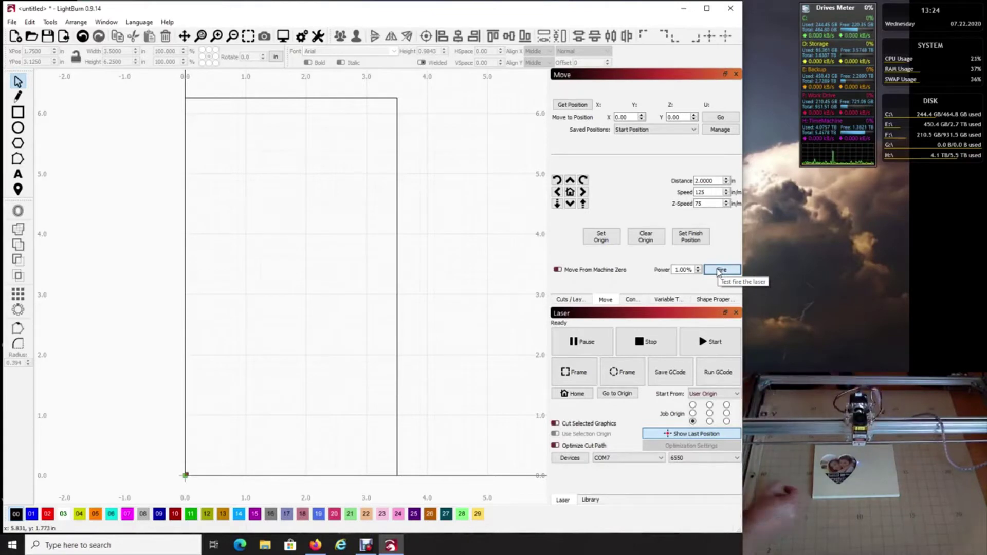
pyautogui.click(719, 270)
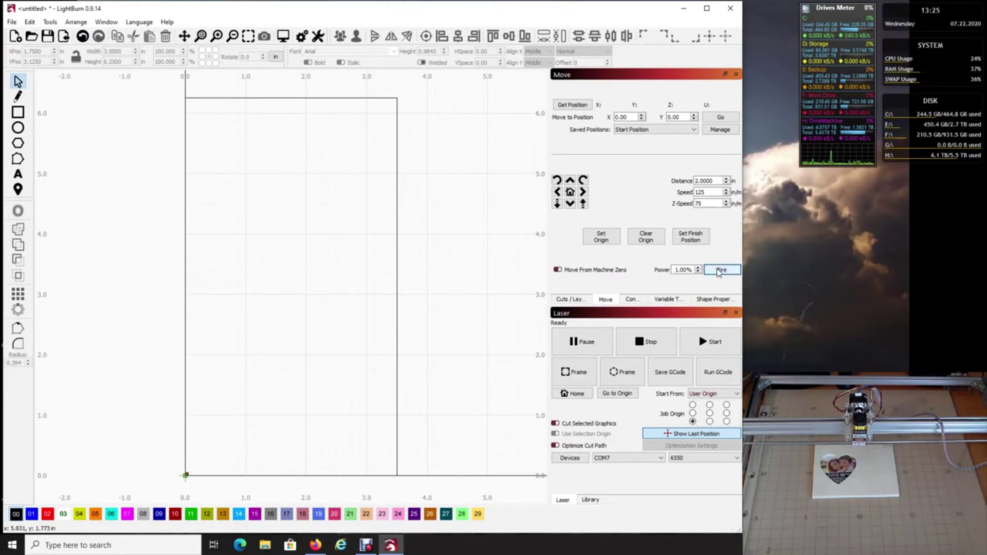
pyautogui.click(721, 268)
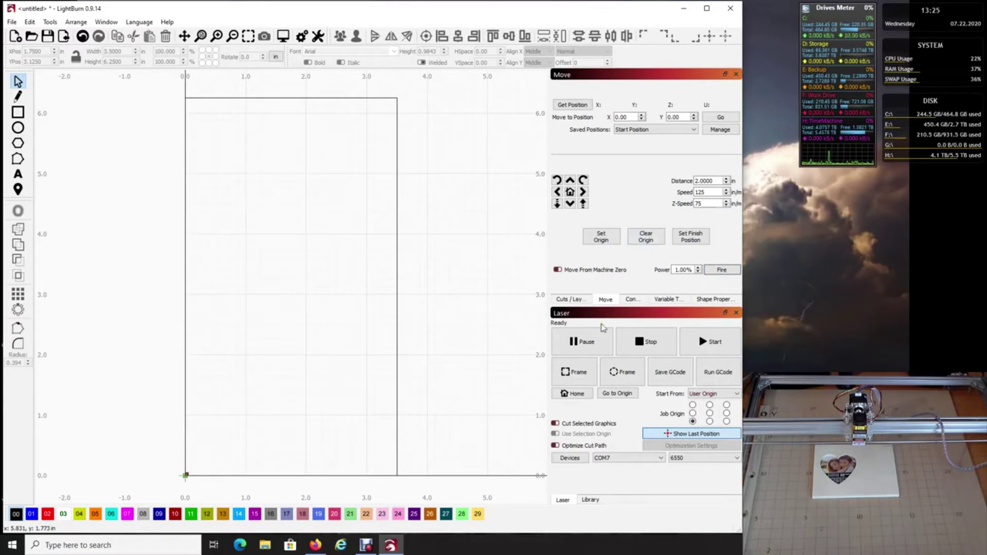
# Step: Refresh the laser device connection, read the laser's current position and set it as the user origin
pyautogui.click(570, 458)
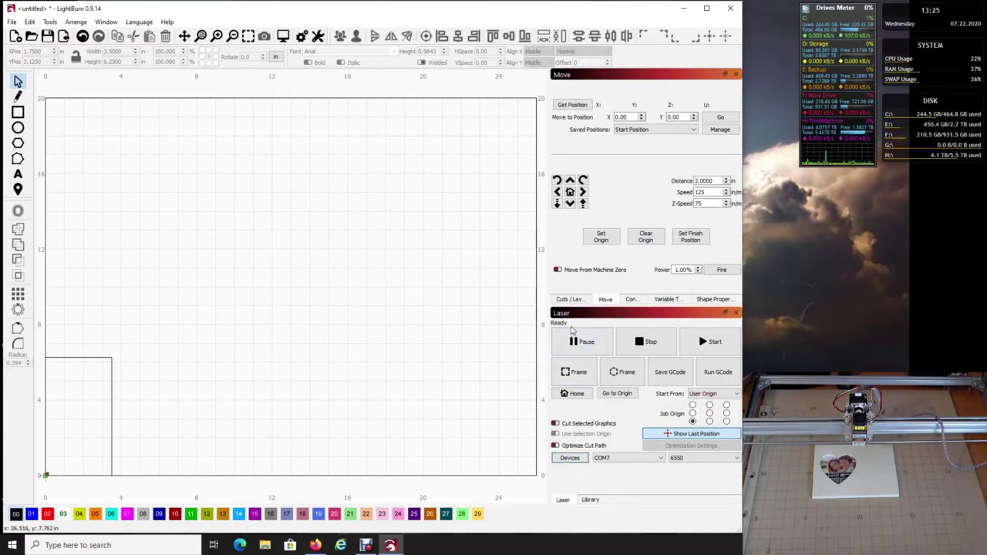
pyautogui.click(572, 108)
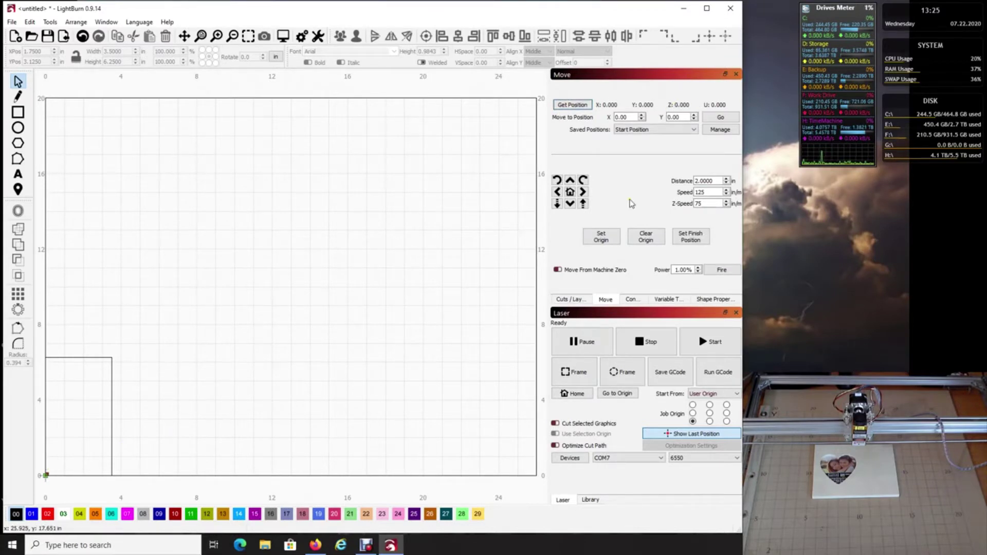
pyautogui.click(606, 238)
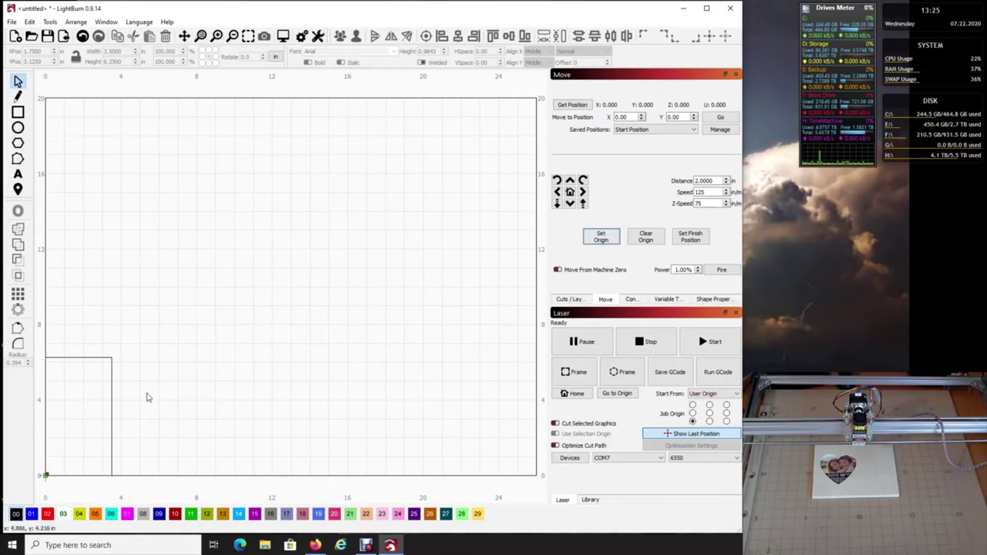
pyautogui.click(248, 37)
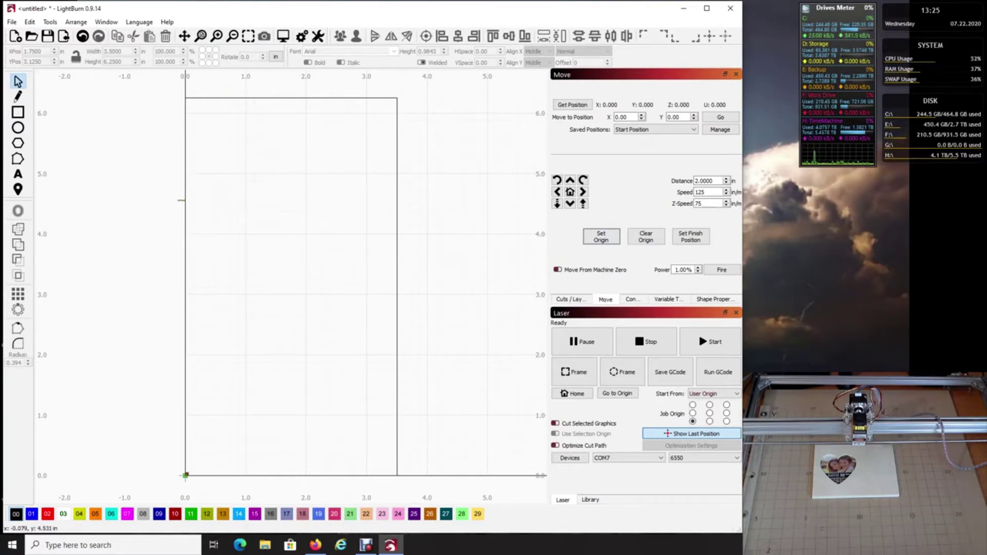
# Step: Test fire the laser at the repositioned head location and start the Frame layer's job
pyautogui.click(728, 272)
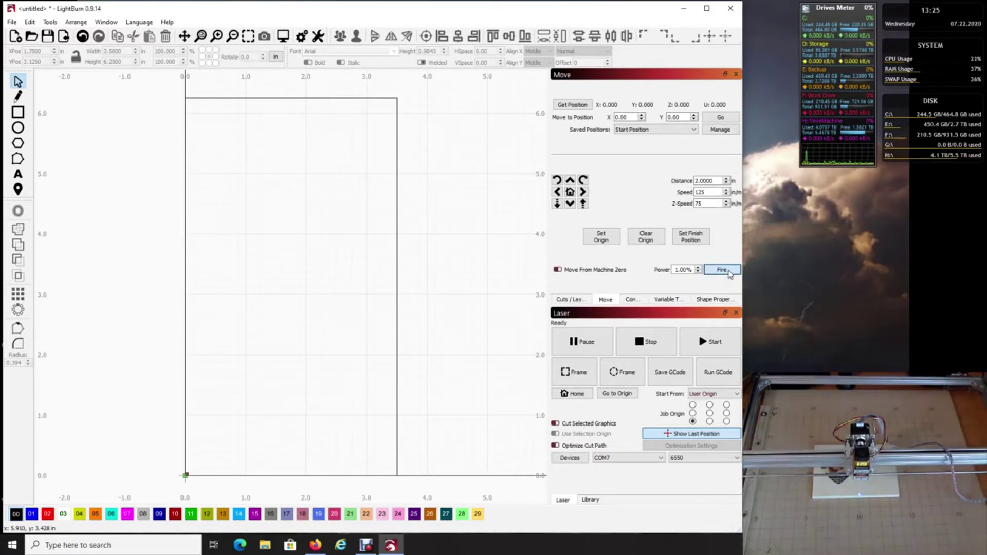
pyautogui.click(729, 271)
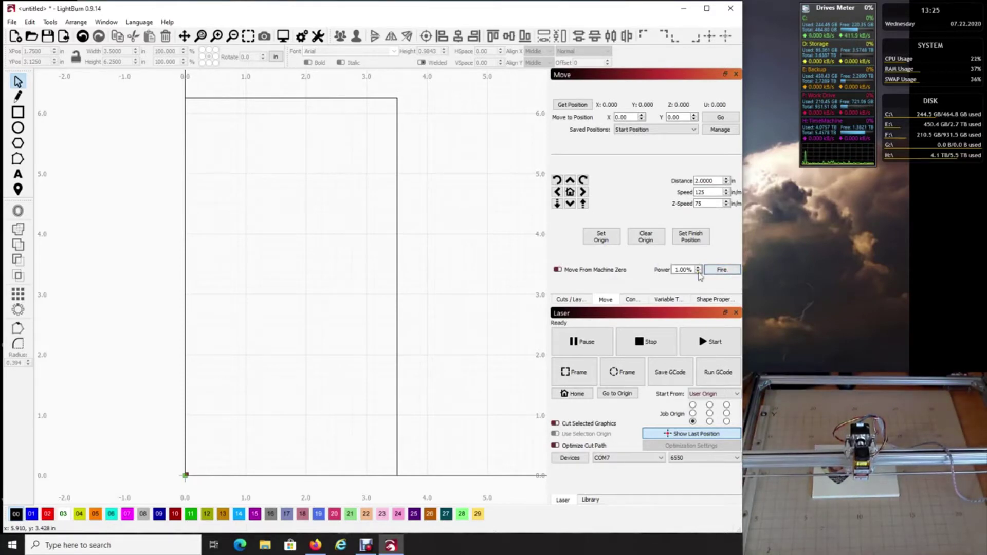
pyautogui.click(576, 301)
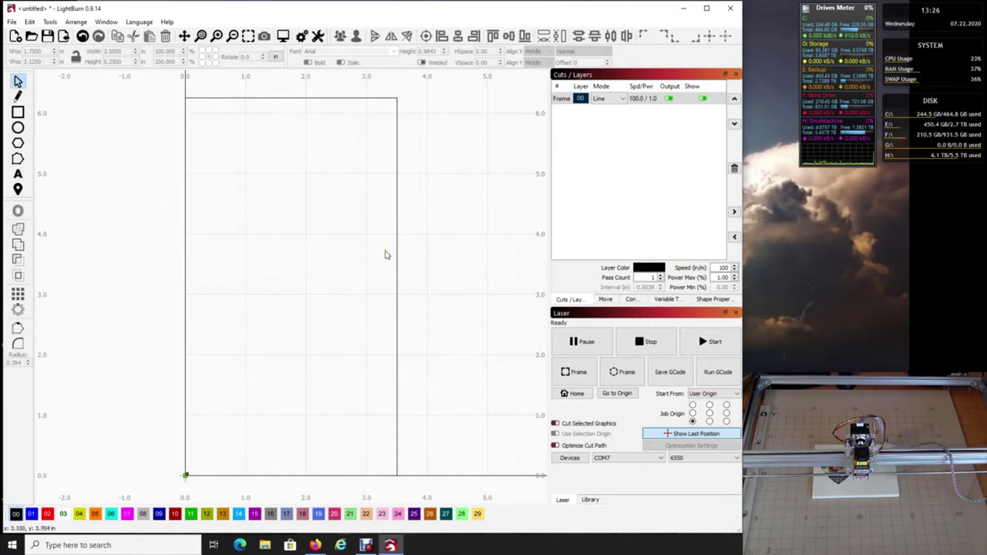
pyautogui.click(705, 345)
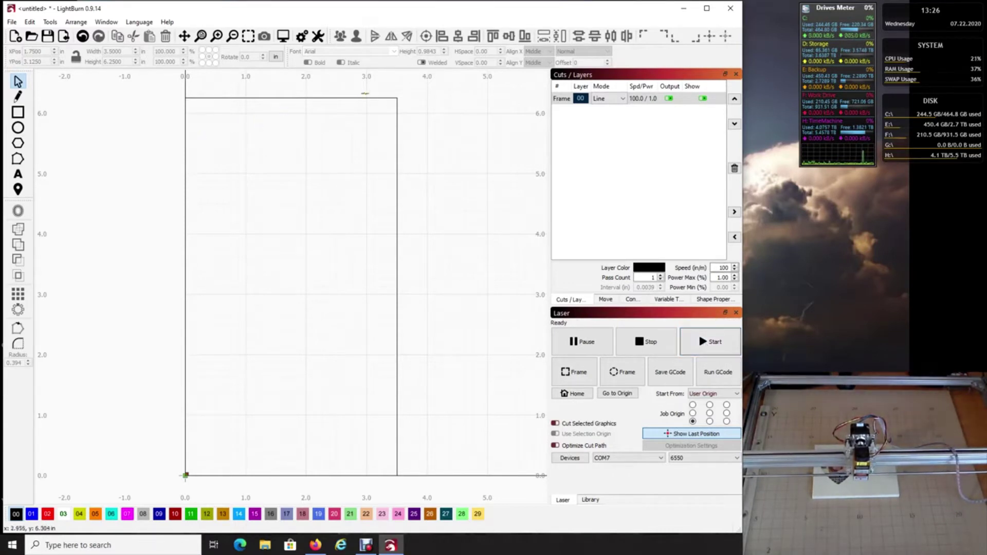
# Step: Move the laser to the lower right corner of the framing rectangle and test fire it there
pyautogui.click(336, 97)
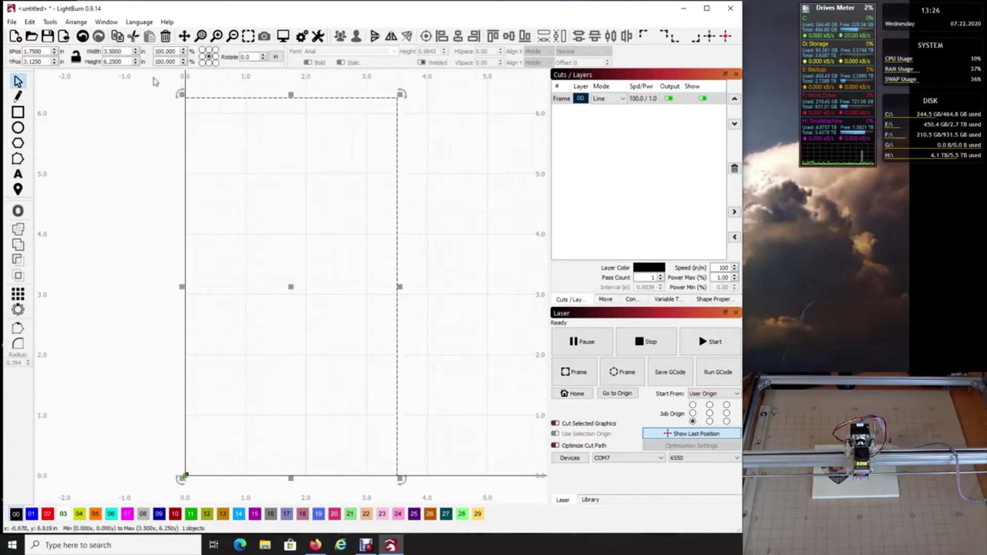
pyautogui.click(76, 22)
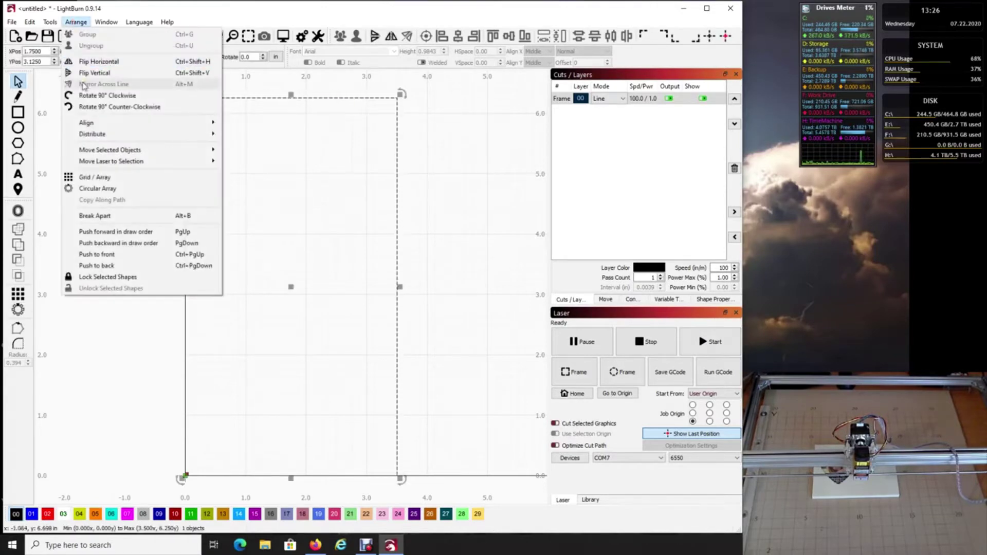
pyautogui.moveTo(89, 164)
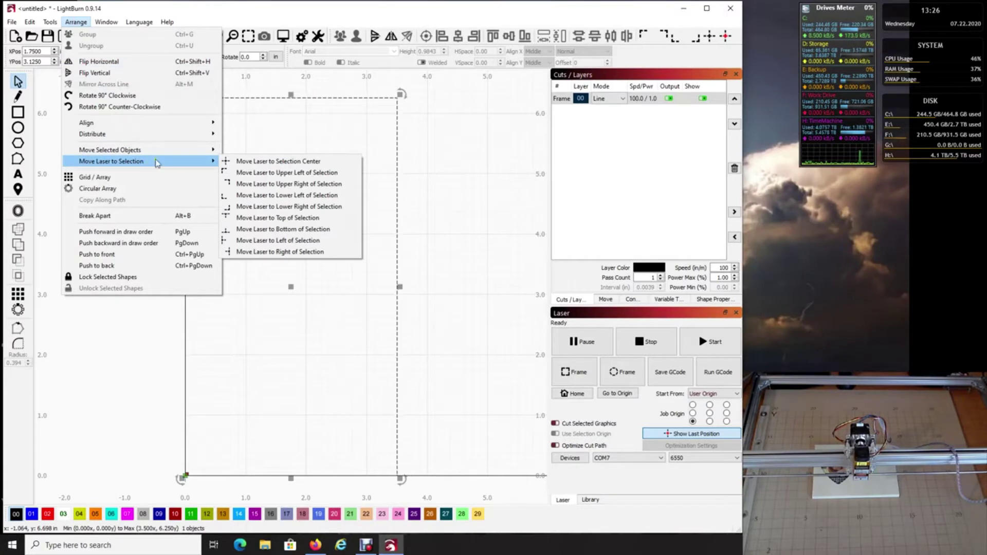
pyautogui.click(313, 206)
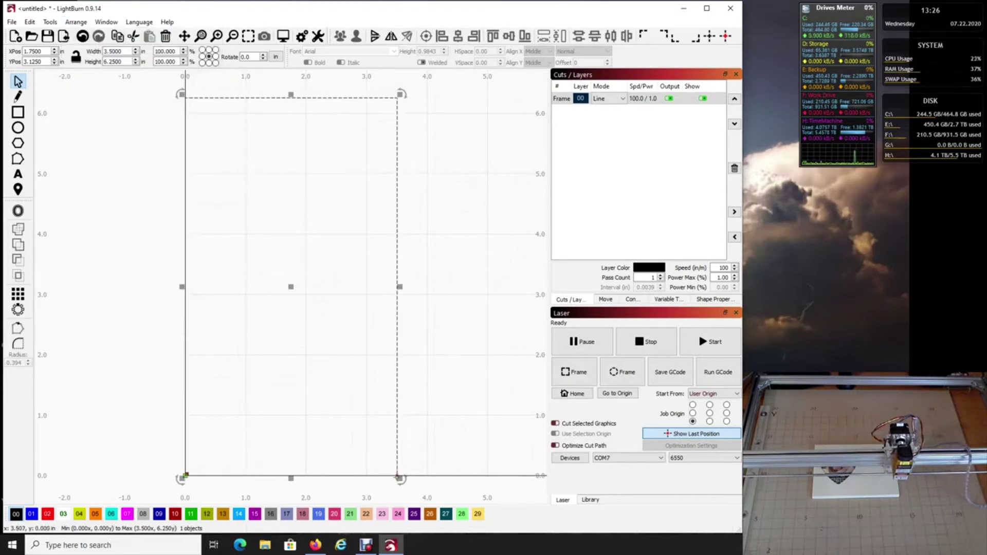
pyautogui.click(606, 301)
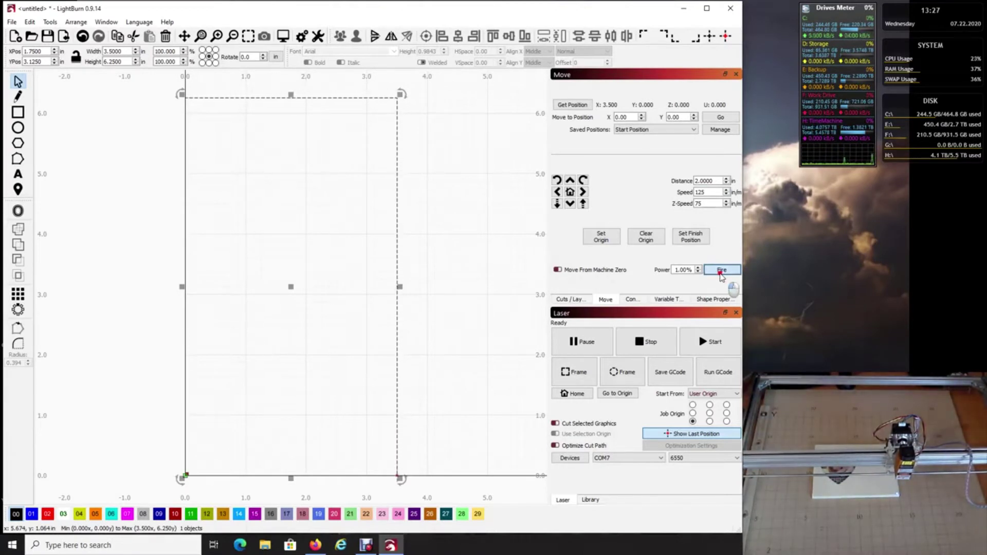
pyautogui.click(719, 274)
# Step: Send the laser back to the origin and start the frame job from there
pyautogui.click(621, 394)
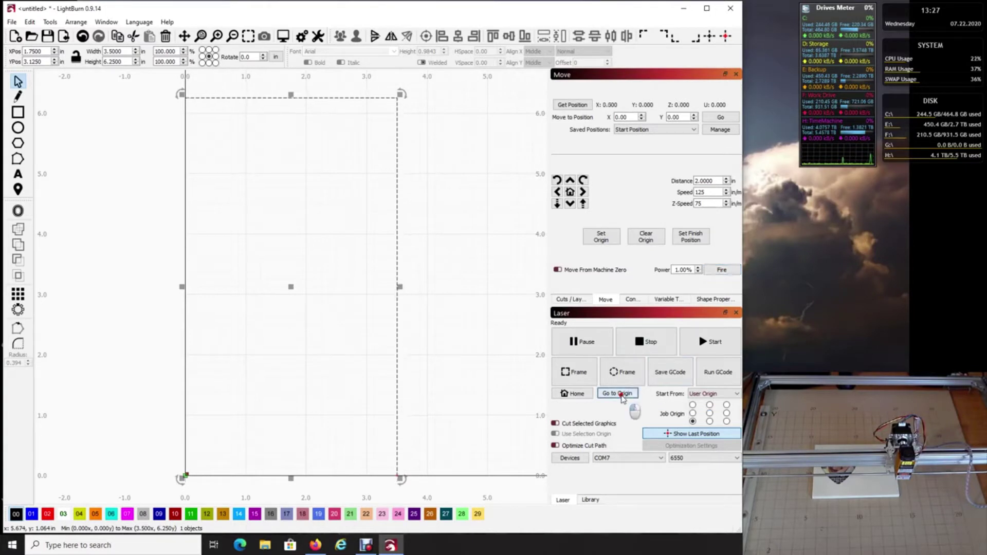
pyautogui.click(712, 345)
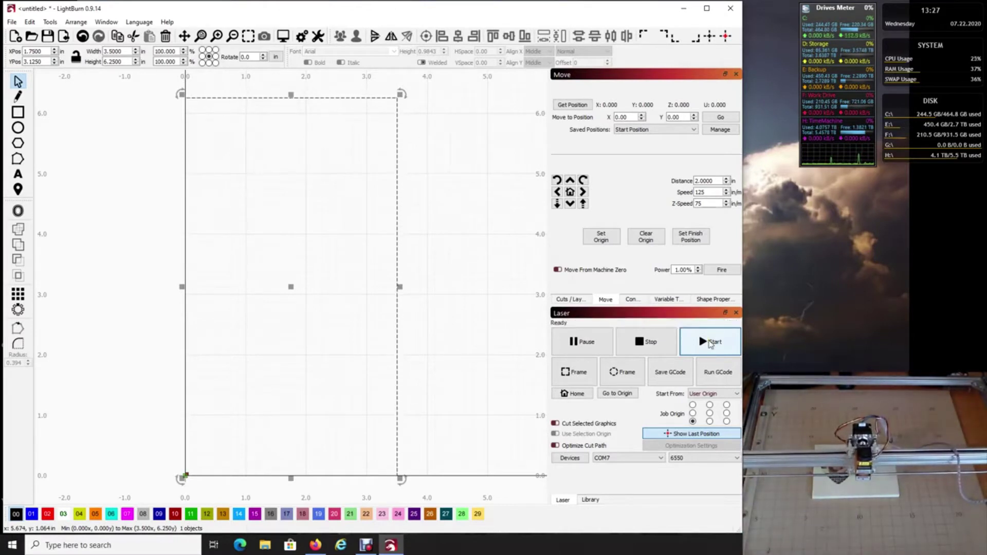
pyautogui.click(452, 193)
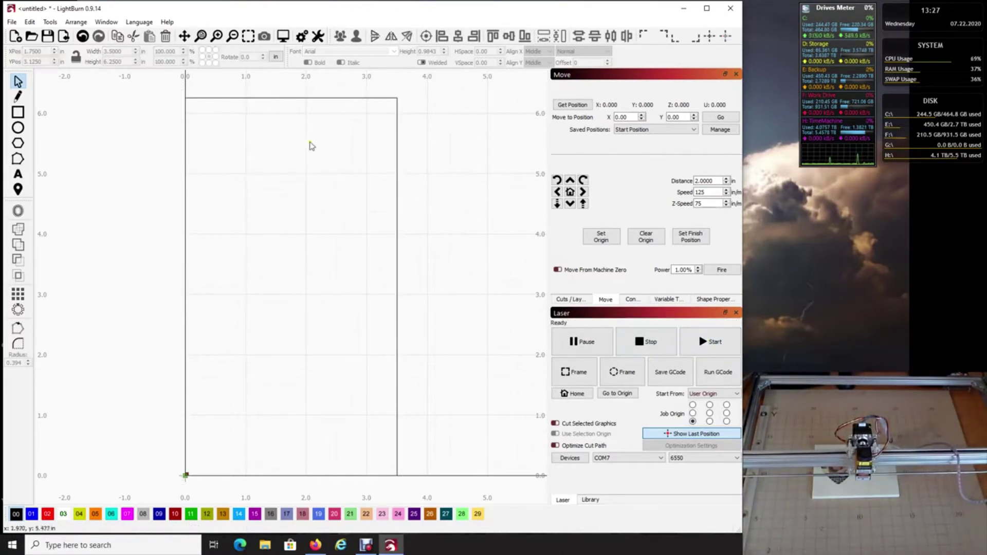
pyautogui.click(453, 128)
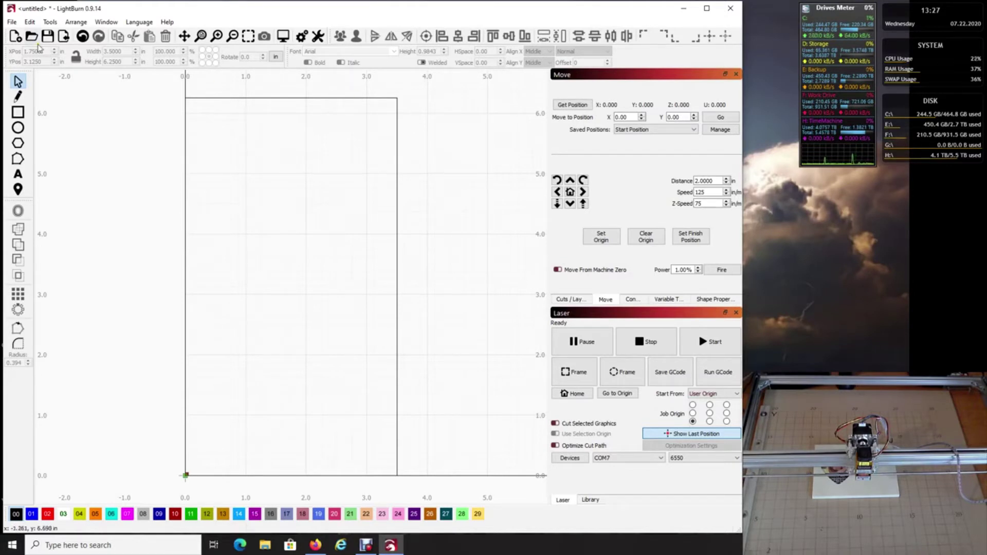
# Step: Start a new empty project in place of the framing rectangle drawing
pyautogui.click(15, 36)
pyautogui.click(394, 291)
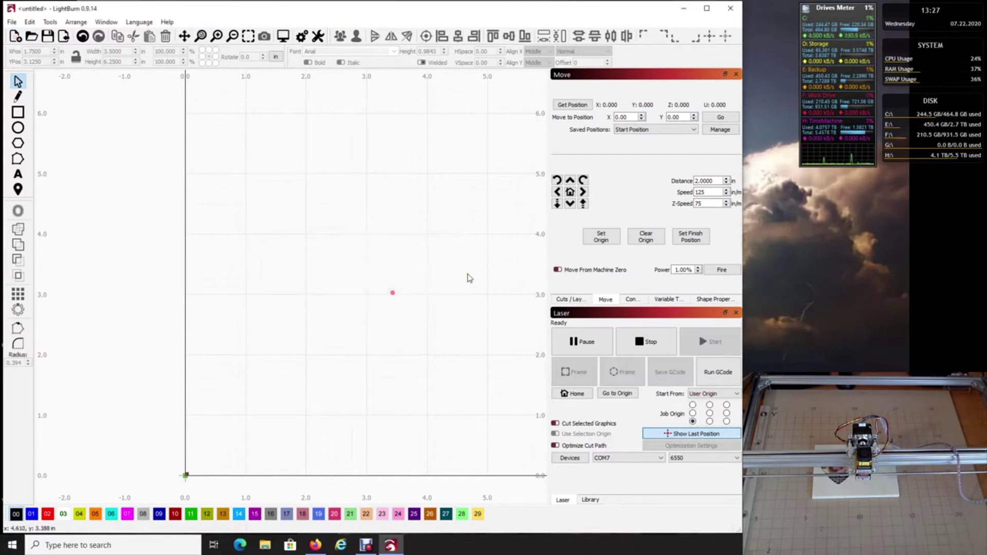
pyautogui.click(431, 215)
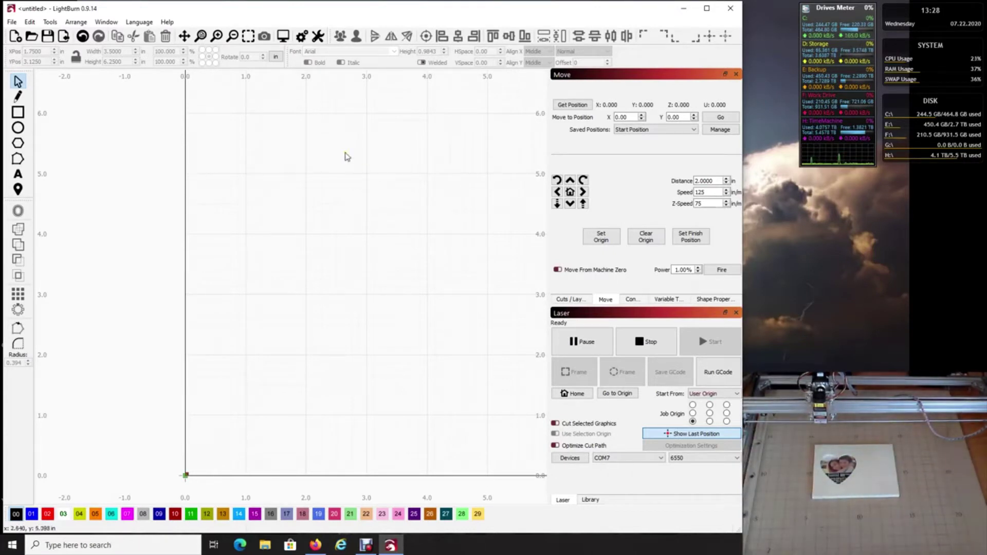
# Step: Draw a rectangle about 15.1 by 7.6 in around the middle of the work area
pyautogui.scroll(-4, 320, 213)
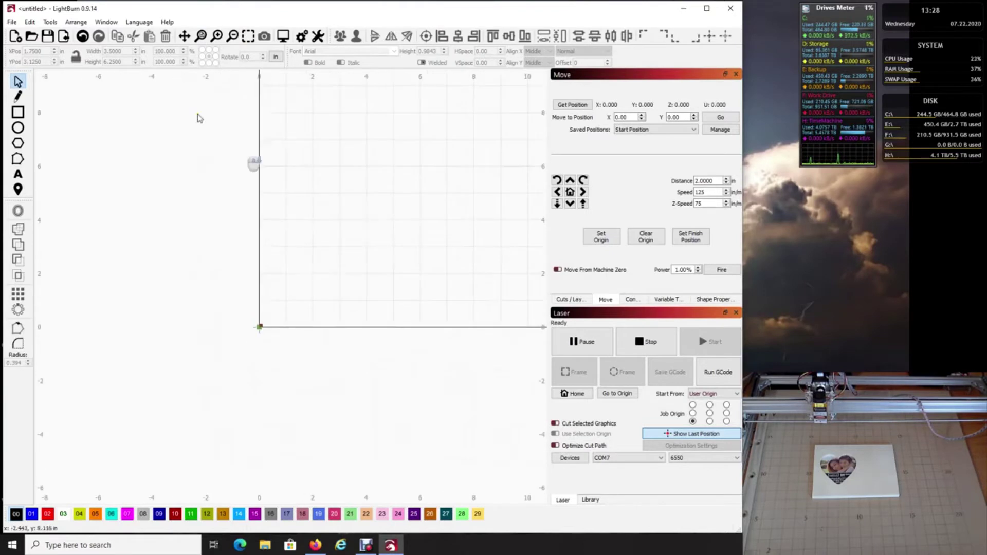
pyautogui.click(249, 37)
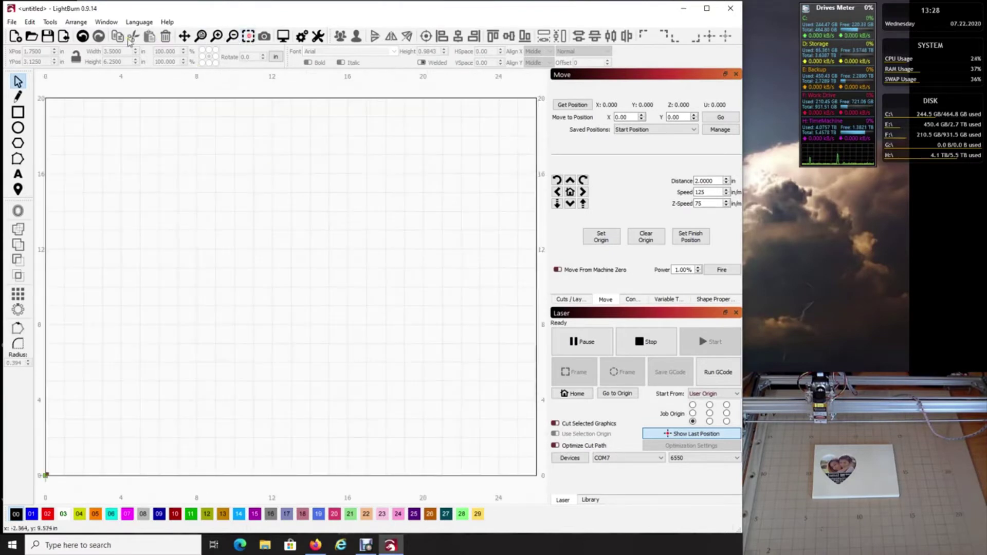
pyautogui.click(18, 112)
pyautogui.moveTo(148, 244); pyautogui.dragTo(433, 389)
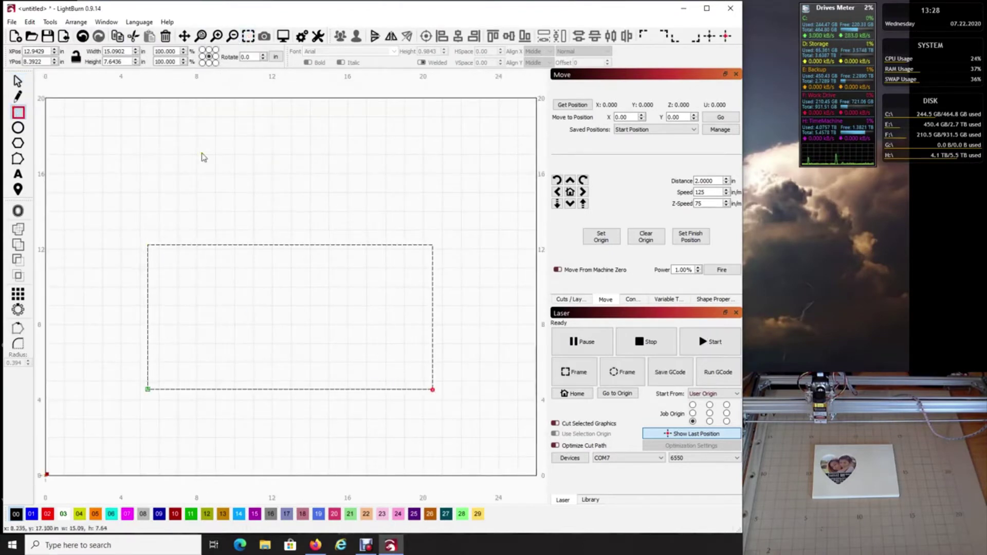
# Step: Set the rectangle's width to 8.5 in and its height to 6.5 in
pyautogui.doubleClick(126, 52)
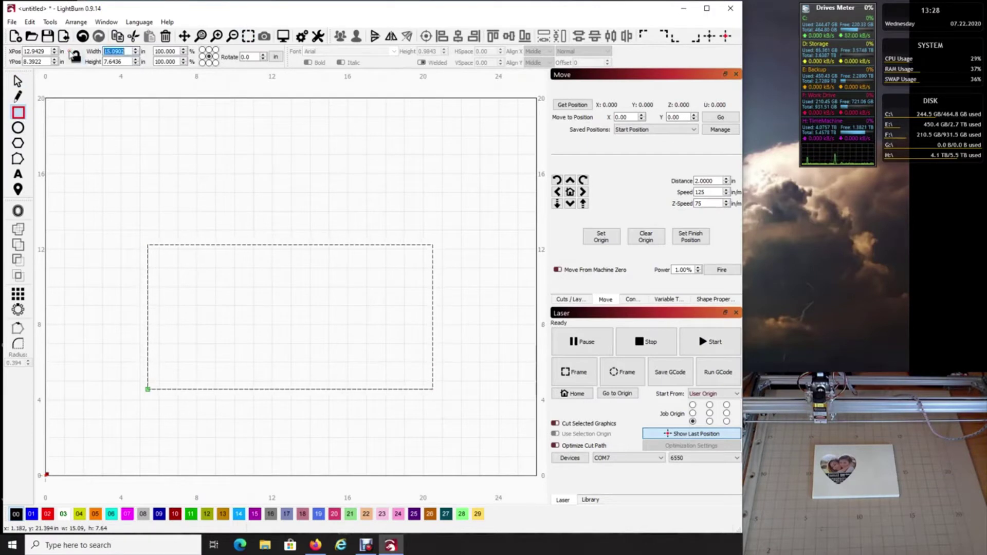
pyautogui.write('8.35')
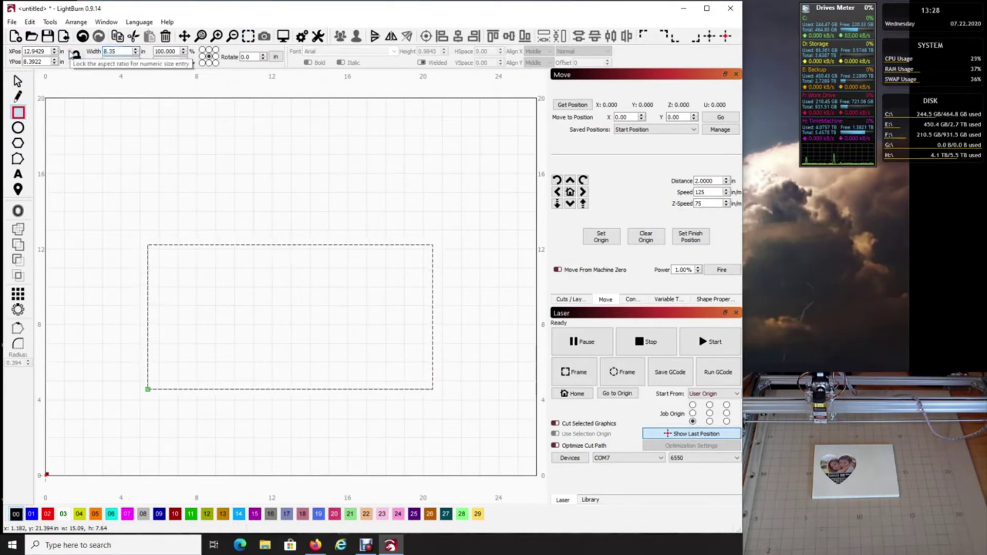
pyautogui.press('BackSpace')
pyautogui.press('BackSpace')
pyautogui.write('5')
pyautogui.press('Tab')
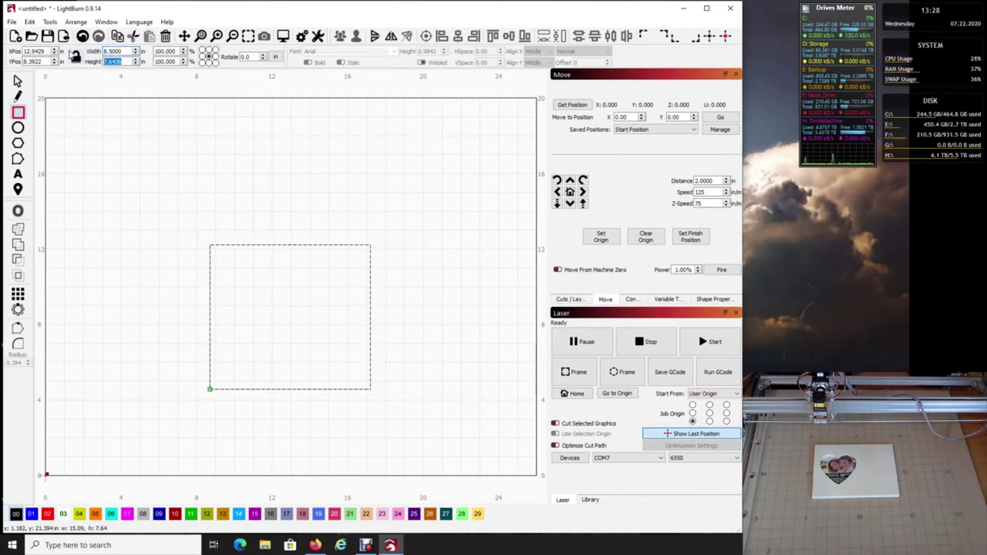
pyautogui.write('6.5')
pyautogui.press('Tab')
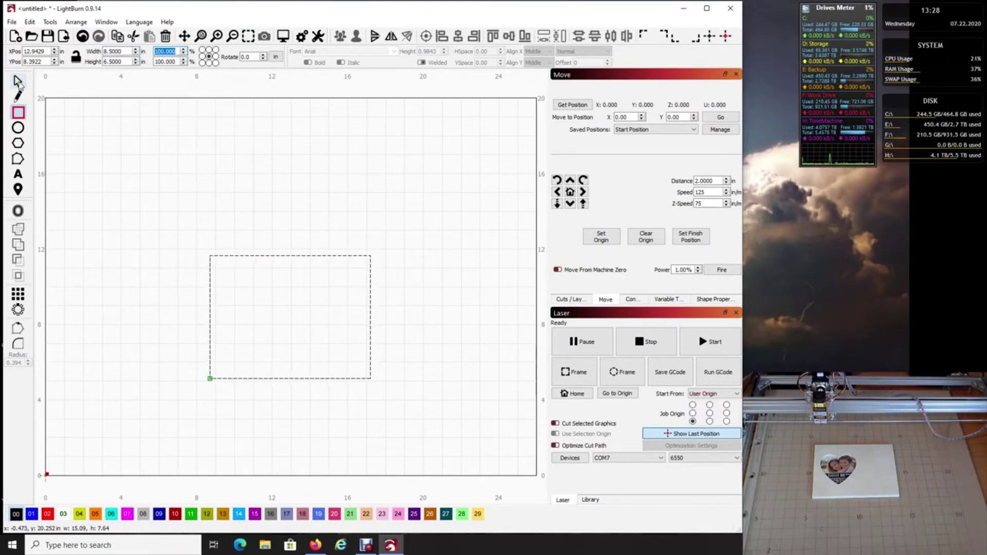
pyautogui.click(17, 81)
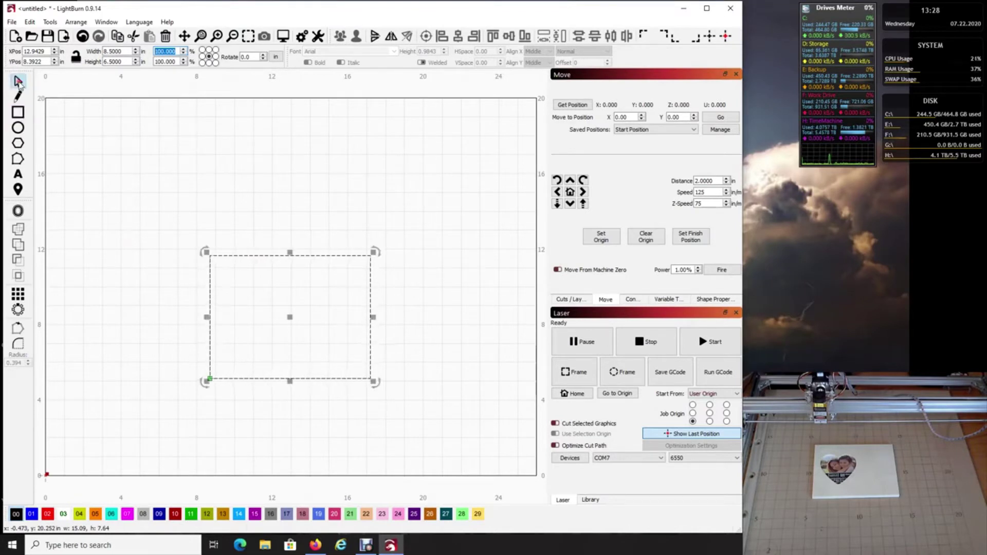
pyautogui.click(251, 205)
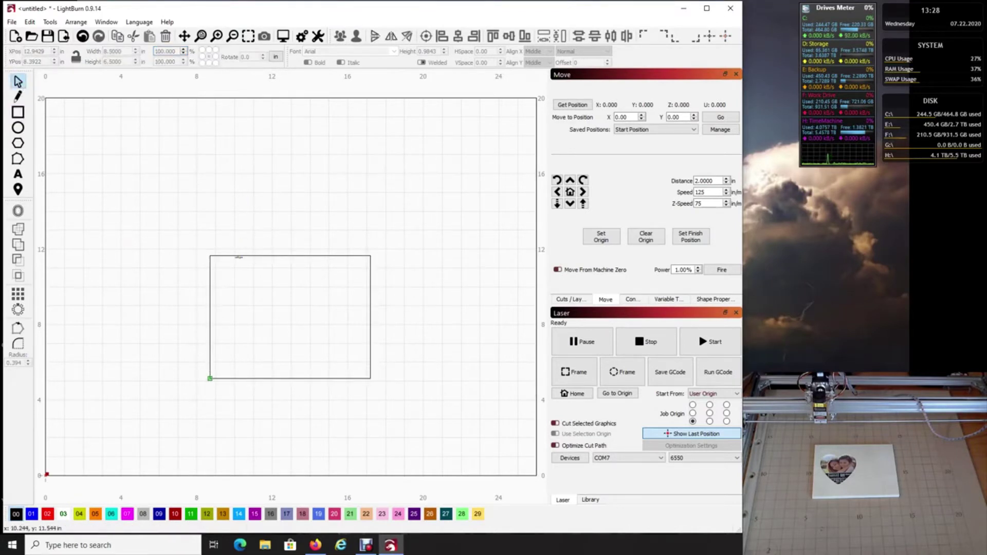
# Step: Move the 8.5 by 6.5 in rectangle to the lower left corner of the work area
pyautogui.click(244, 256)
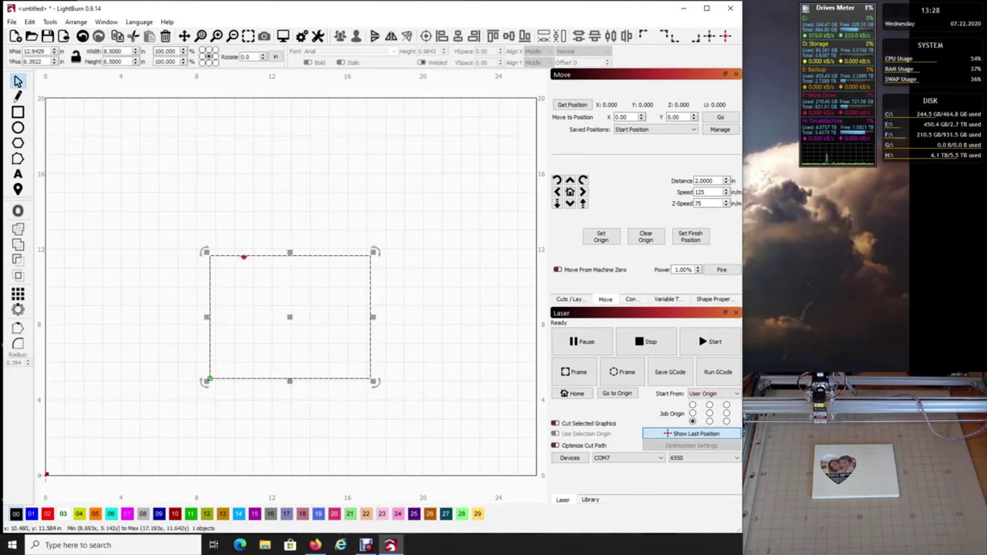
pyautogui.click(74, 22)
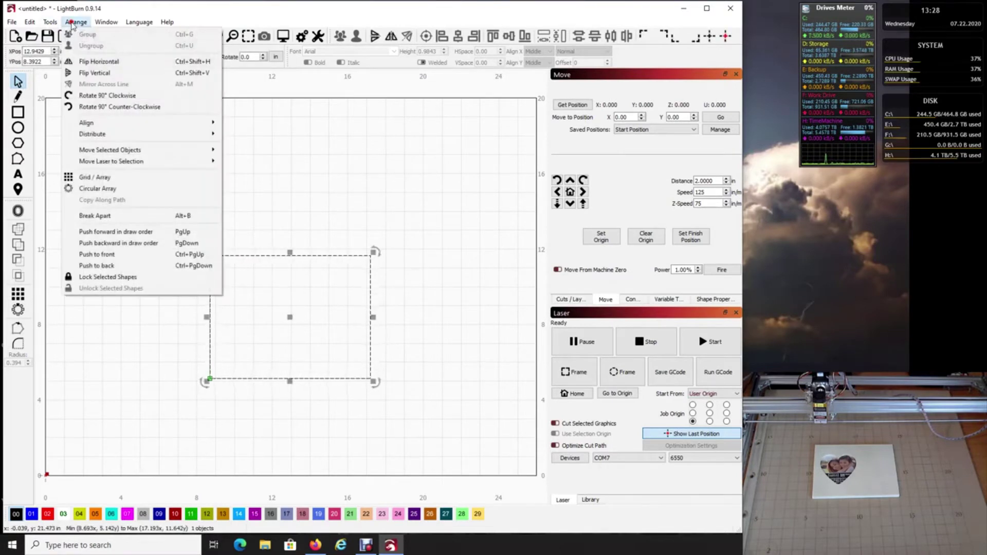
pyautogui.moveTo(87, 152)
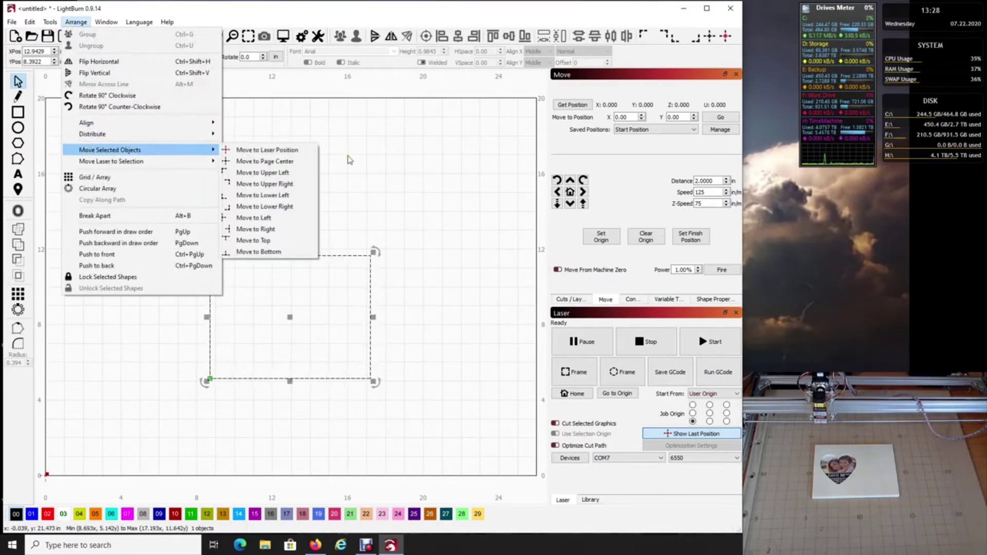
pyautogui.click(285, 196)
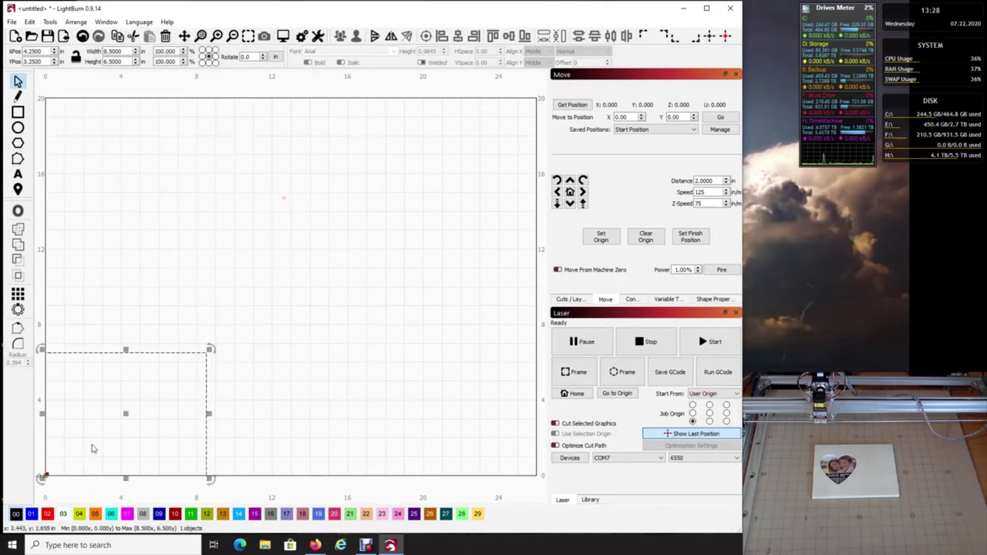
pyautogui.click(250, 37)
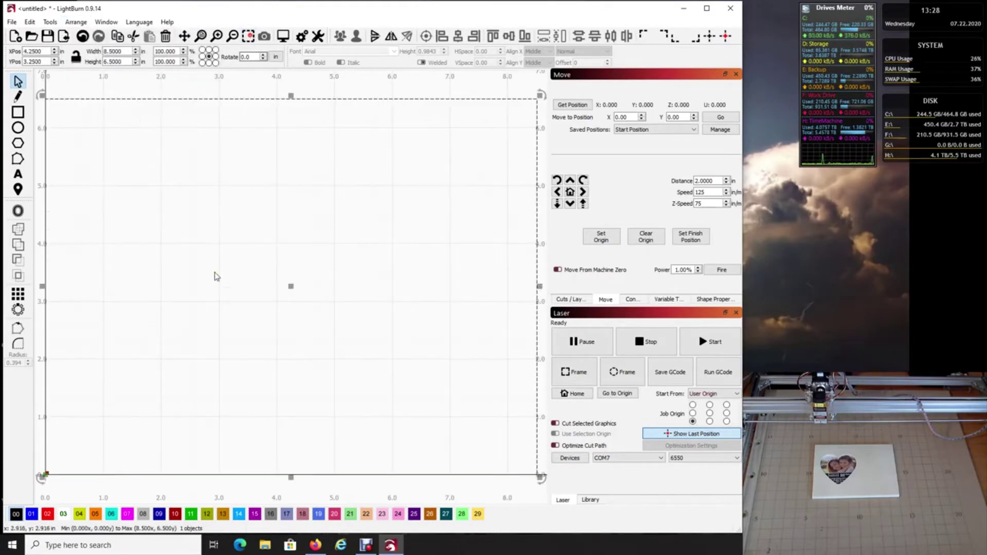
pyautogui.click(443, 88)
pyautogui.scroll(-1, 373, 185)
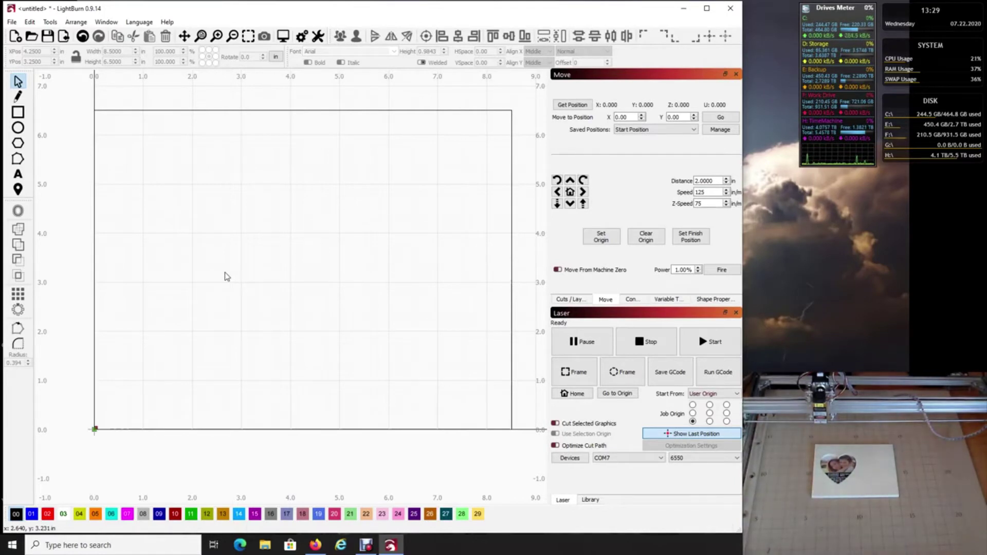
# Step: Draw a second rectangle inside the large one and set its width and height to 4 in
pyautogui.click(21, 111)
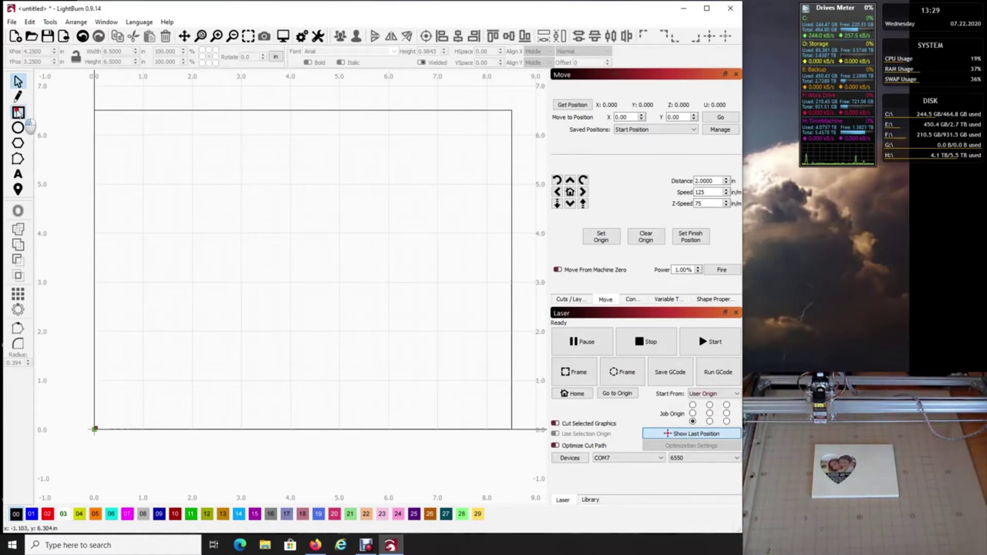
pyautogui.moveTo(164, 205); pyautogui.dragTo(273, 308)
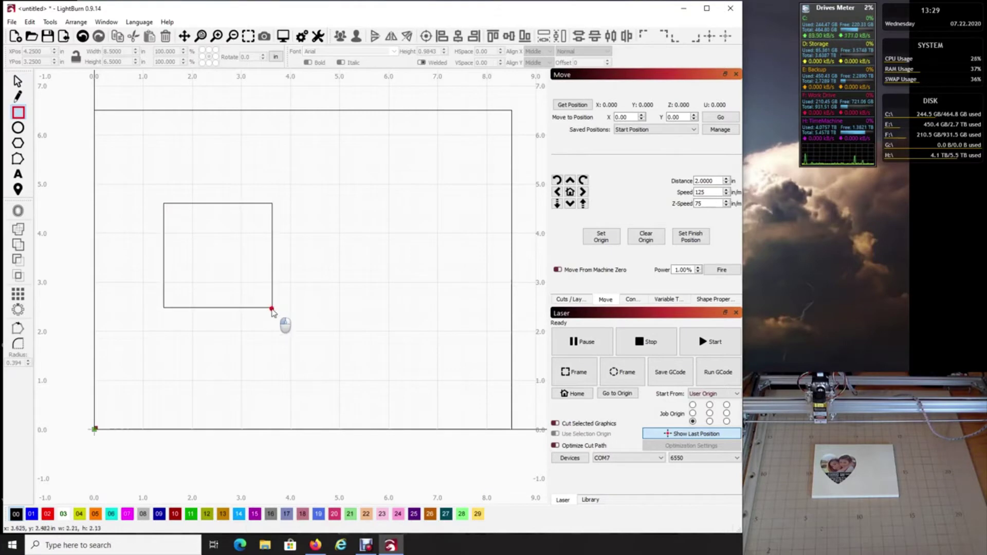
pyautogui.write('4')
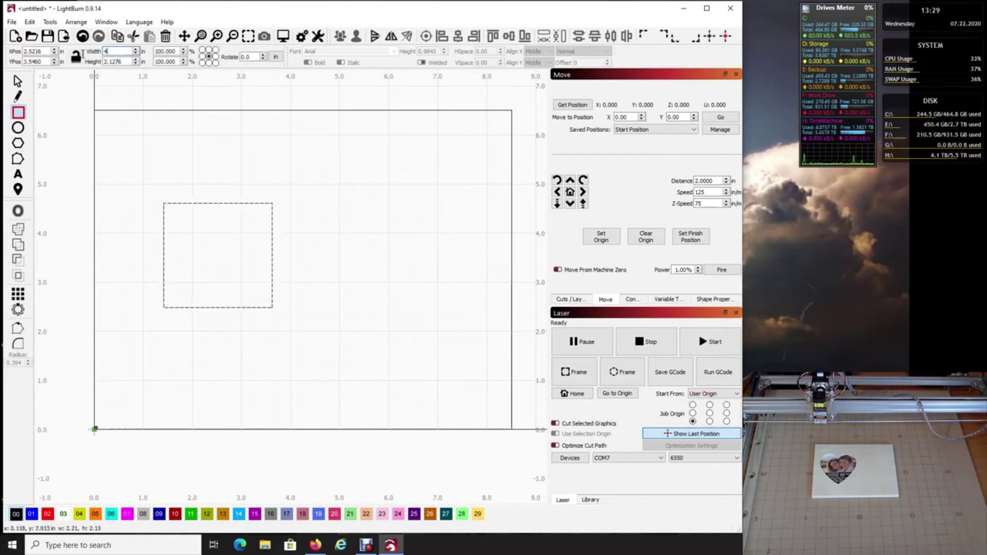
pyautogui.press('Tab')
pyautogui.write('4')
pyautogui.press('Tab')
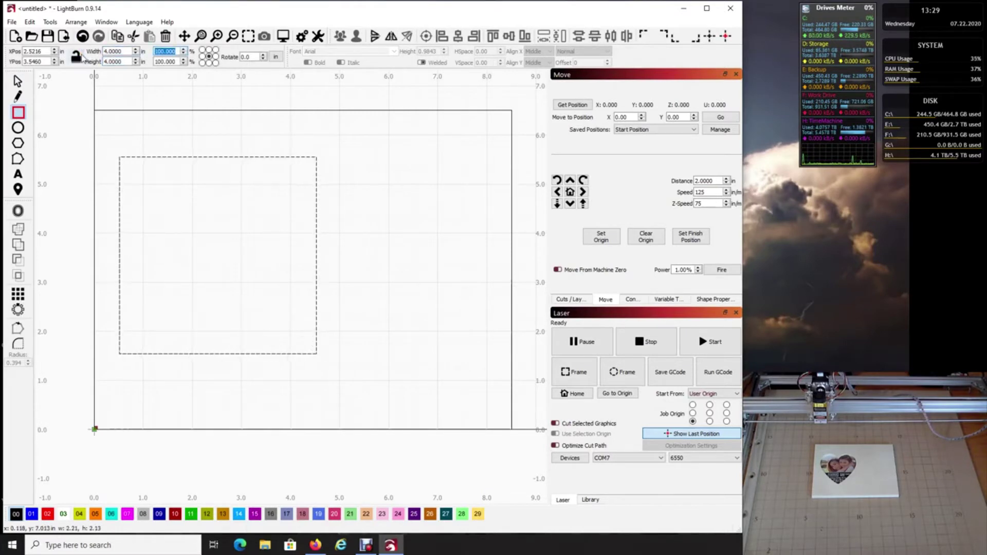
# Step: Lock the aspect ratio for the 4 in square's numeric size entry and deselect the square
pyautogui.click(76, 57)
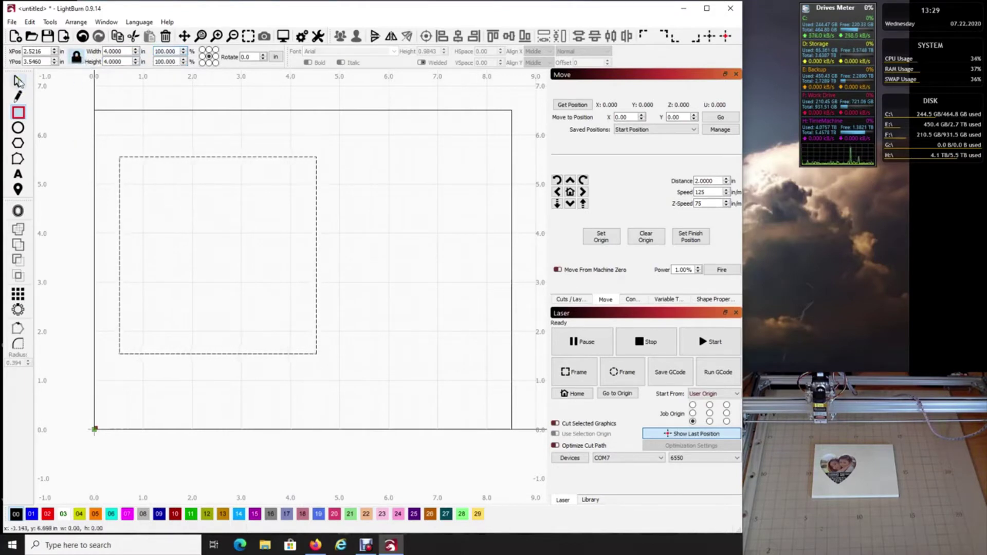
pyautogui.click(18, 81)
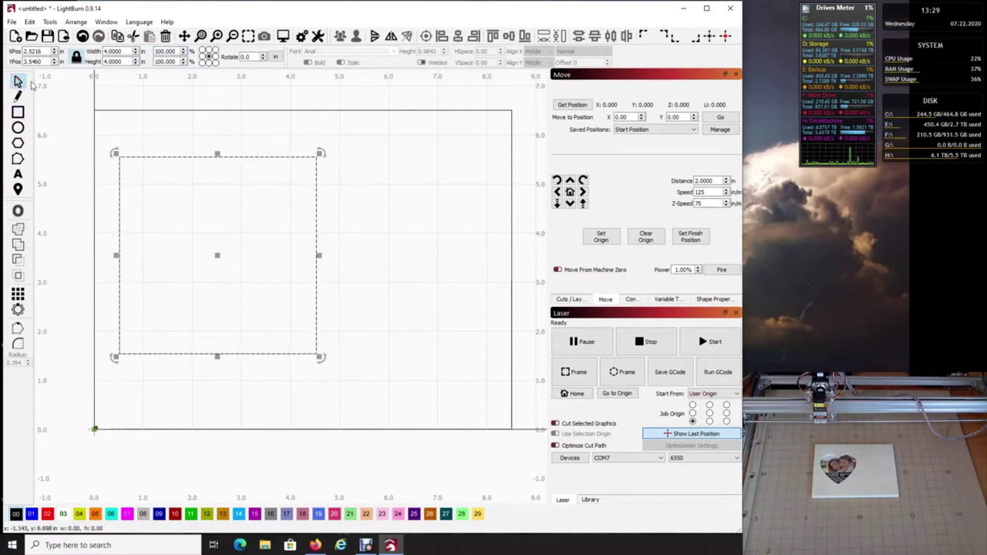
pyautogui.click(423, 206)
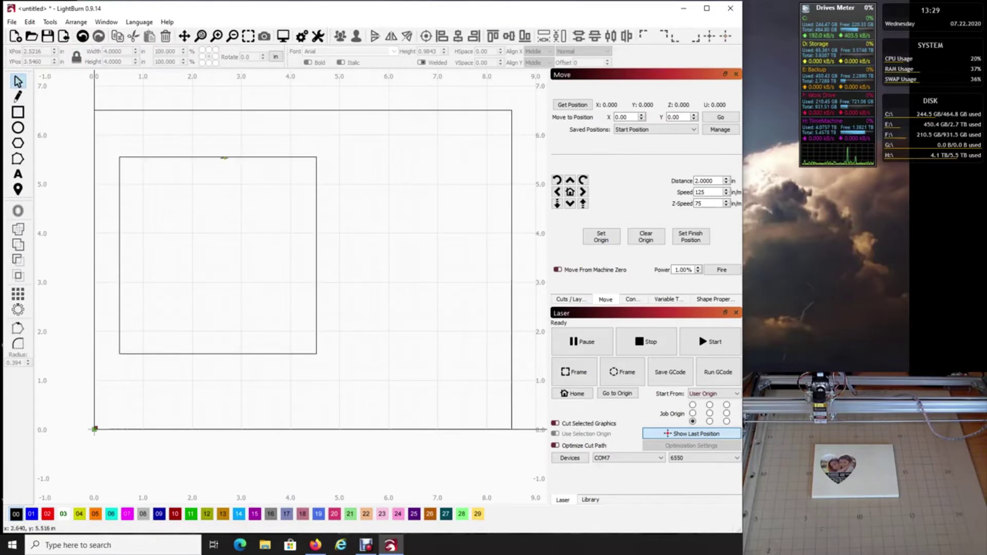
# Step: Align the 4 in square with the 8.5 by 6.5 in rectangle using Align H-Center and deselect both
pyautogui.click(224, 158)
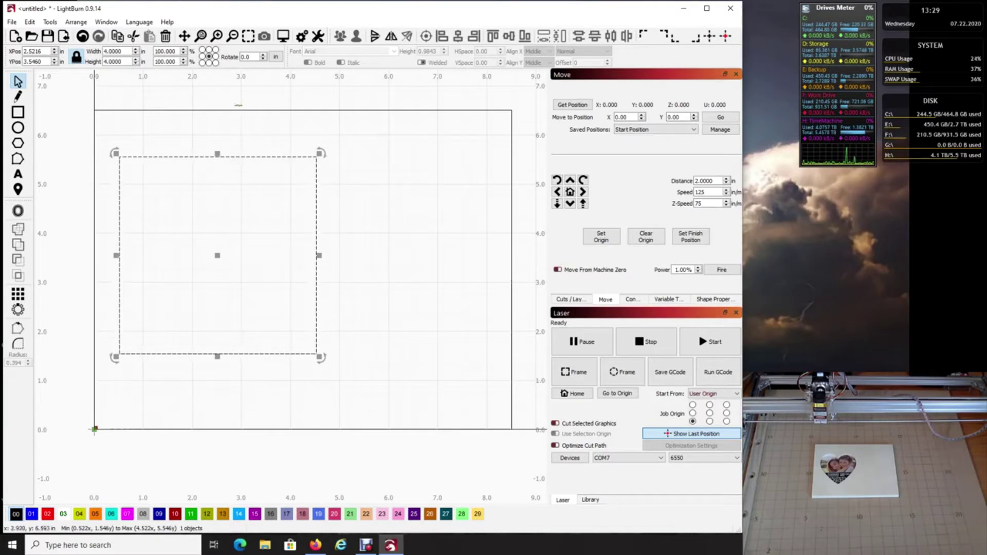
pyautogui.click(229, 111)
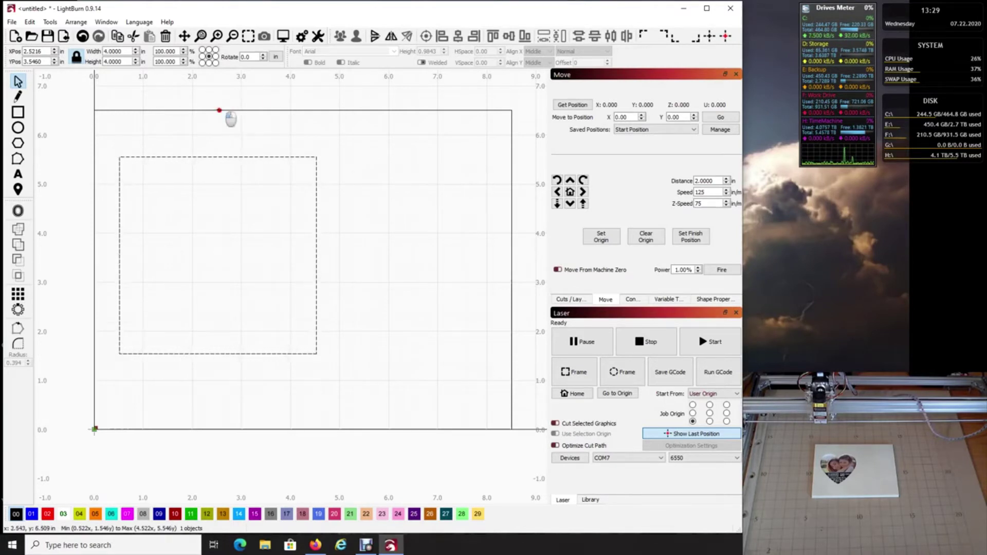
pyautogui.keyDown('shift'); pyautogui.click(220, 110); pyautogui.keyUp('shift')
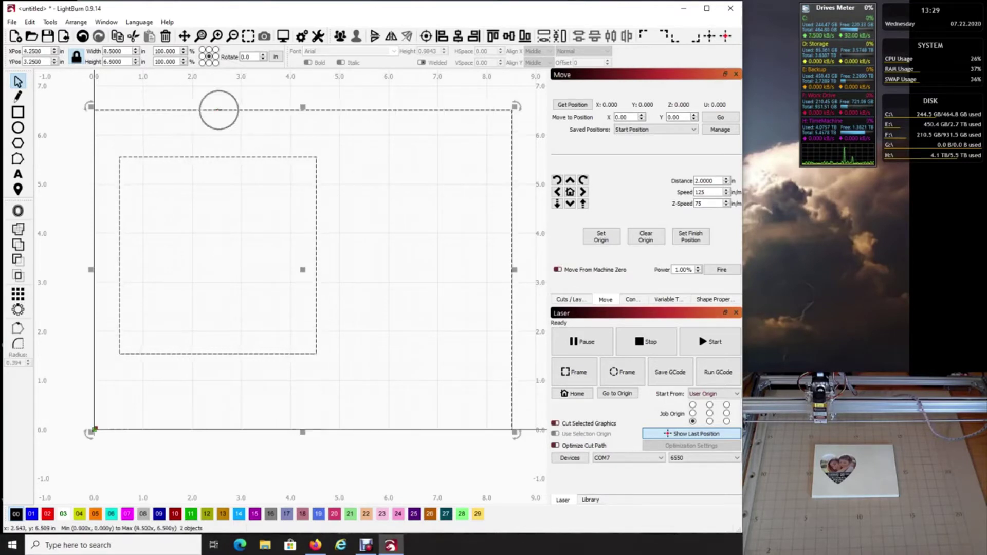
pyautogui.click(77, 22)
pyautogui.moveTo(91, 123)
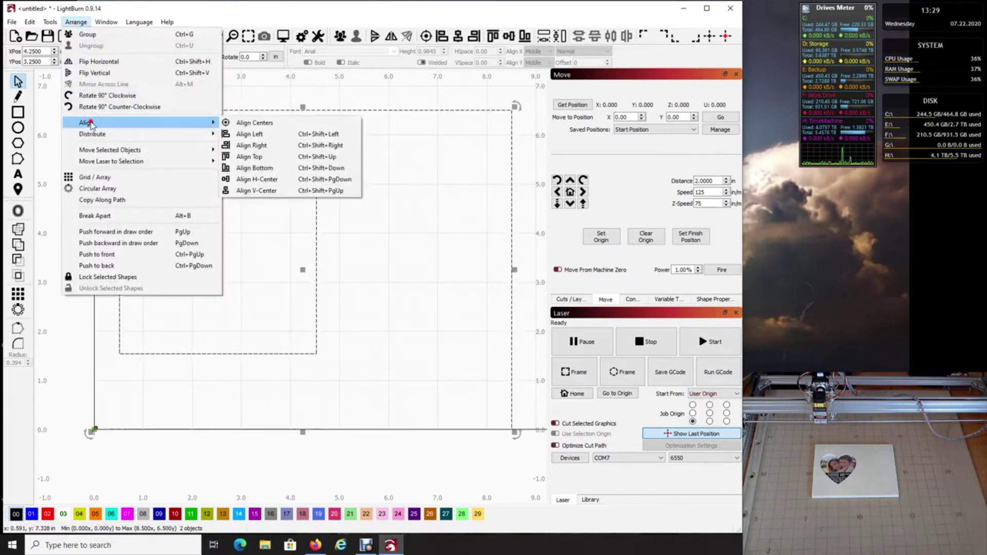
pyautogui.click(270, 181)
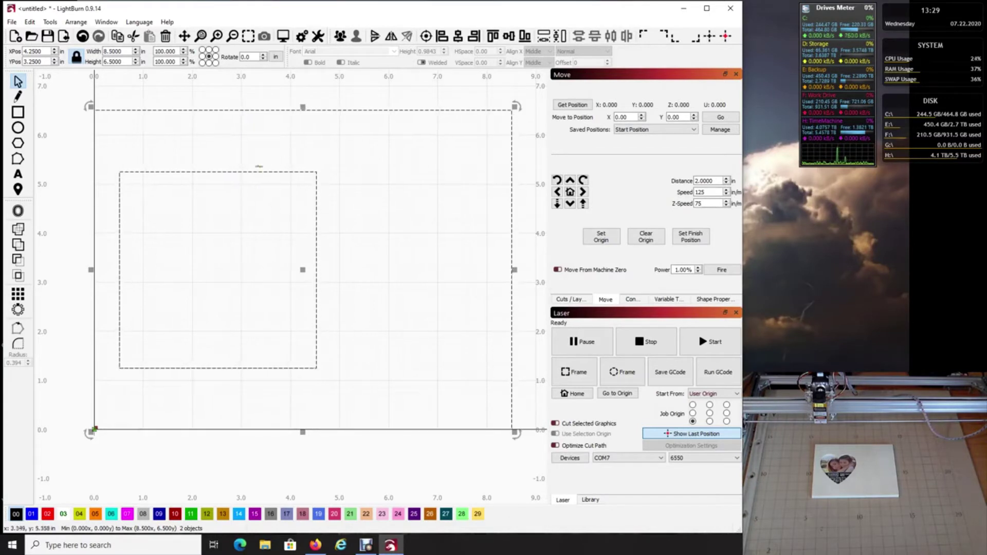
pyautogui.click(275, 155)
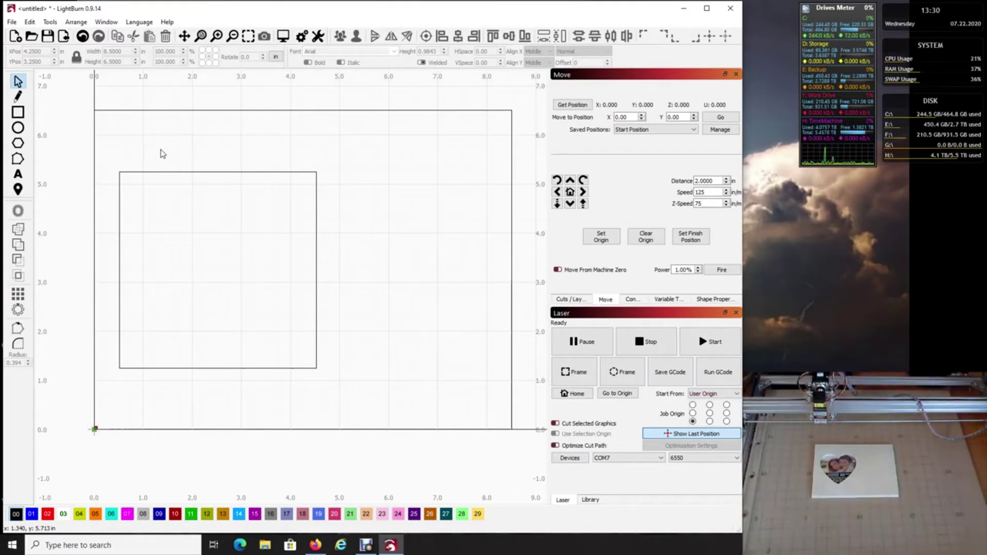
# Step: Move the 4 in square to the left edge of the work area and deselect it
pyautogui.click(152, 171)
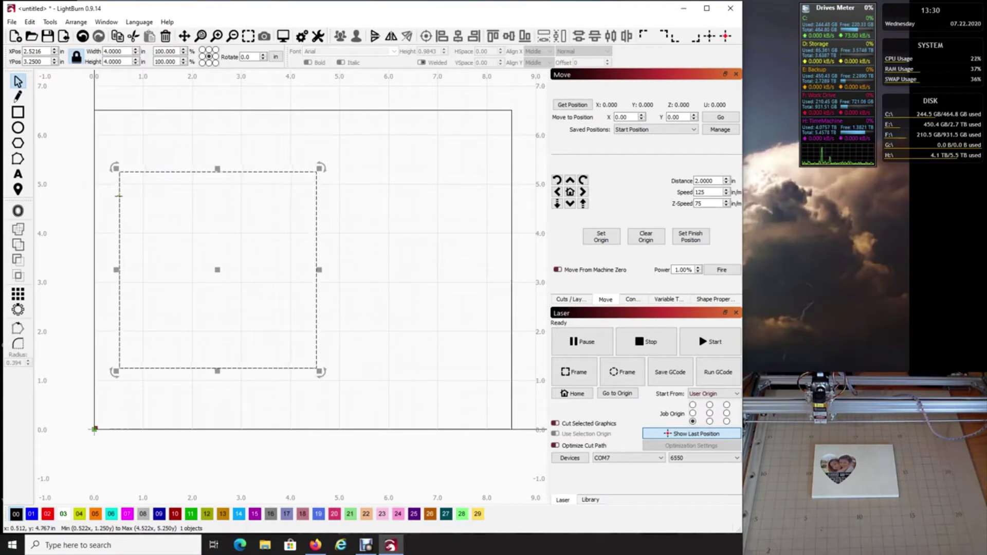
pyautogui.click(76, 22)
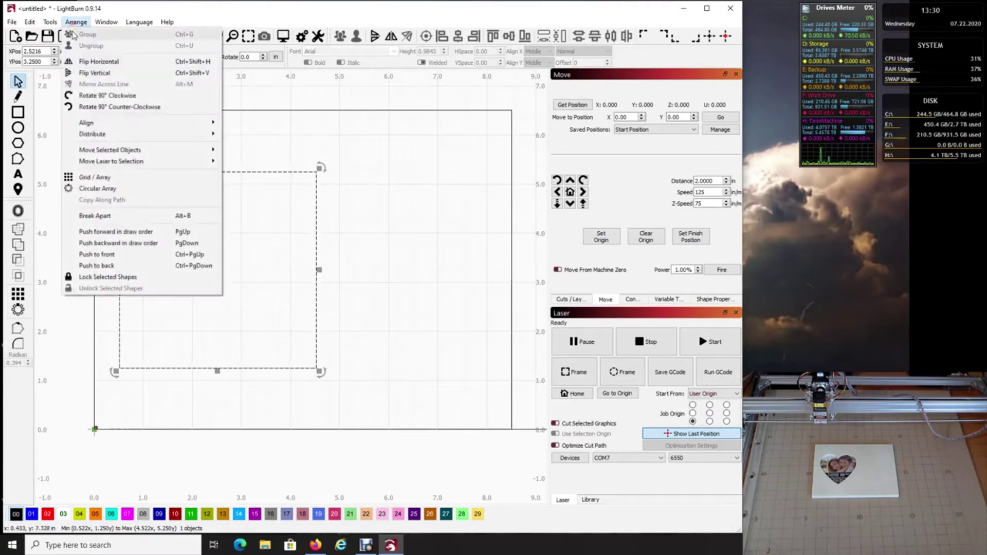
pyautogui.moveTo(128, 122)
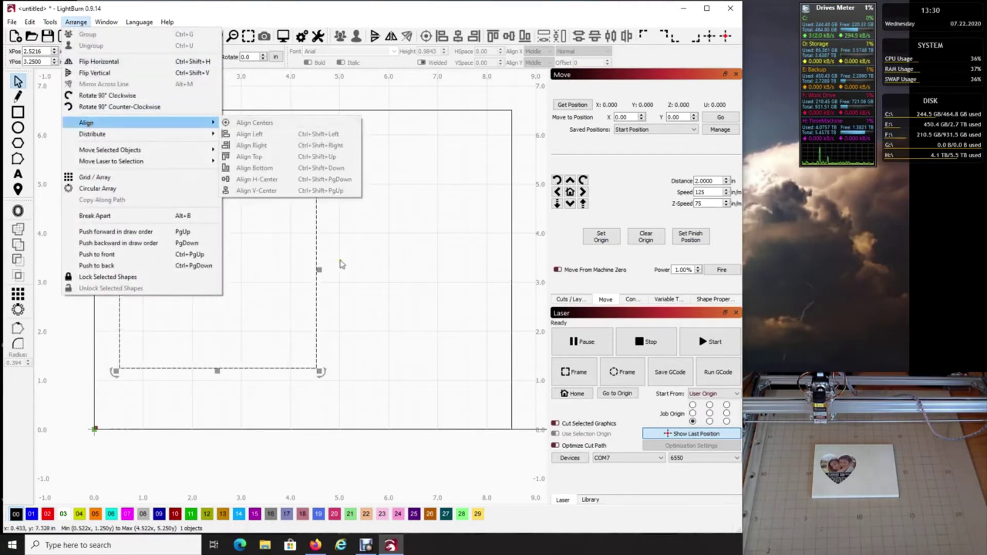
pyautogui.moveTo(166, 153)
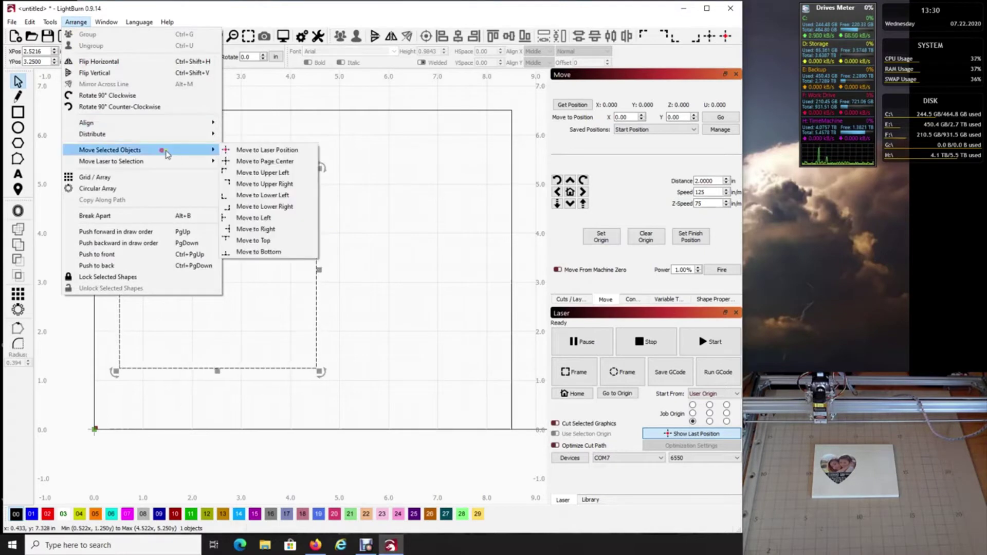
pyautogui.click(248, 218)
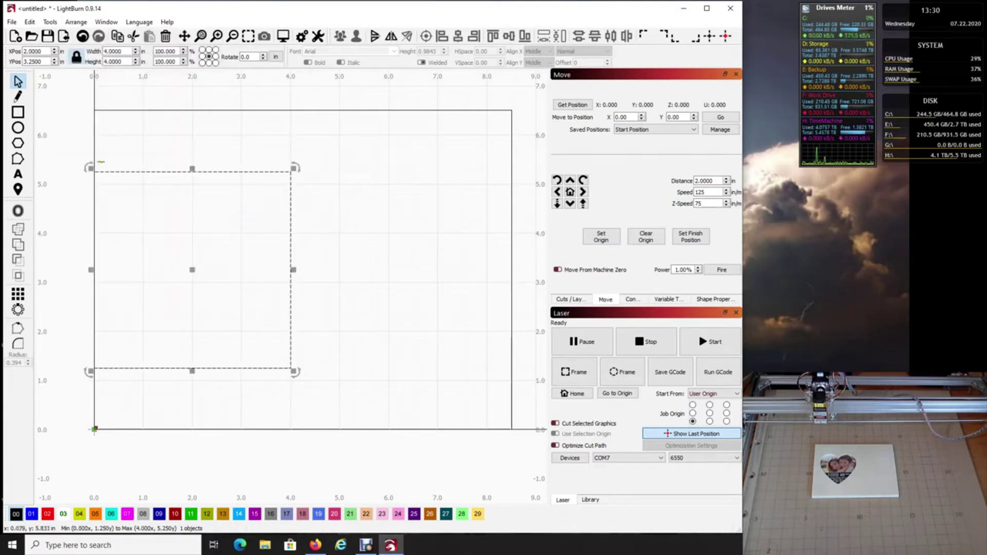
pyautogui.click(73, 102)
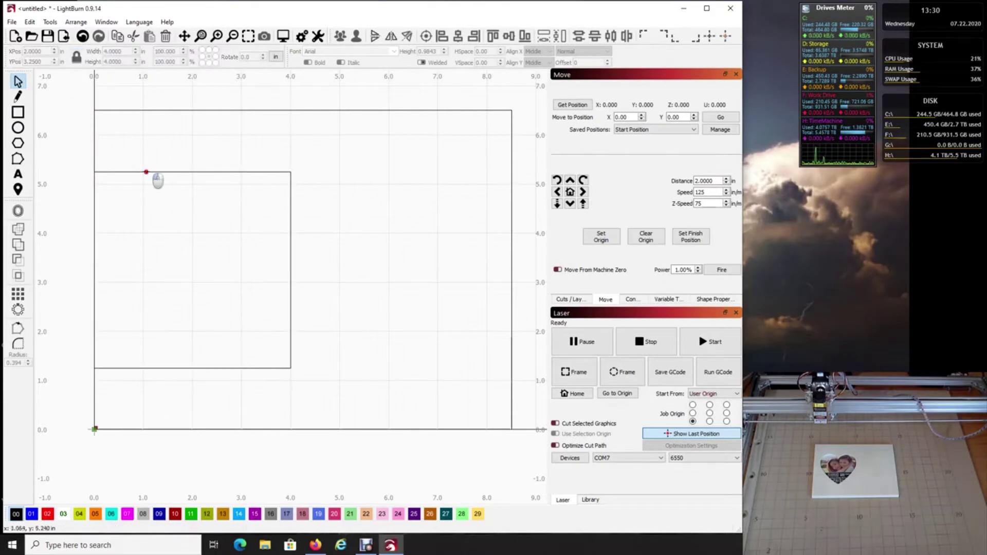
# Step: Anchor the 4 in square's position at its middle-left point and set its X position to 0.5 in
pyautogui.click(146, 172)
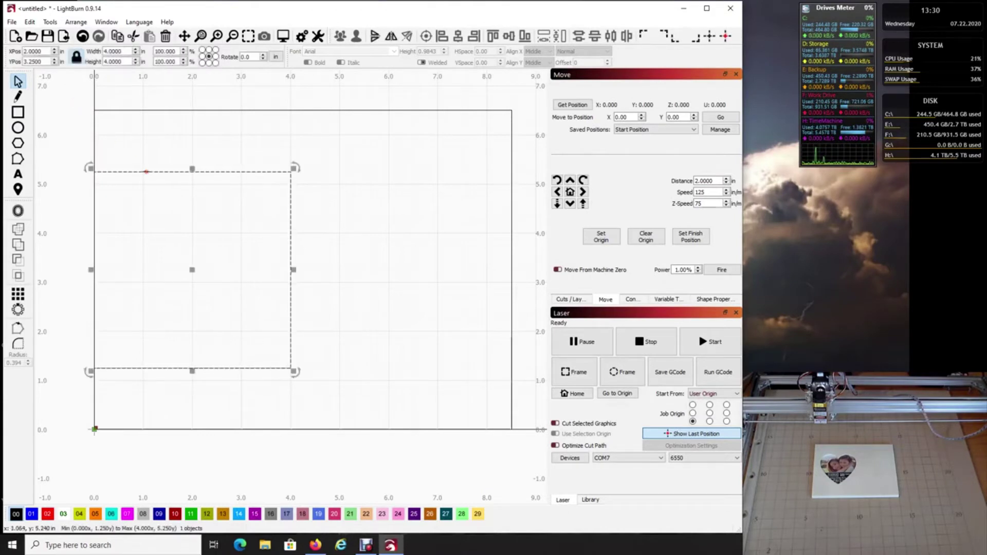
pyautogui.click(202, 57)
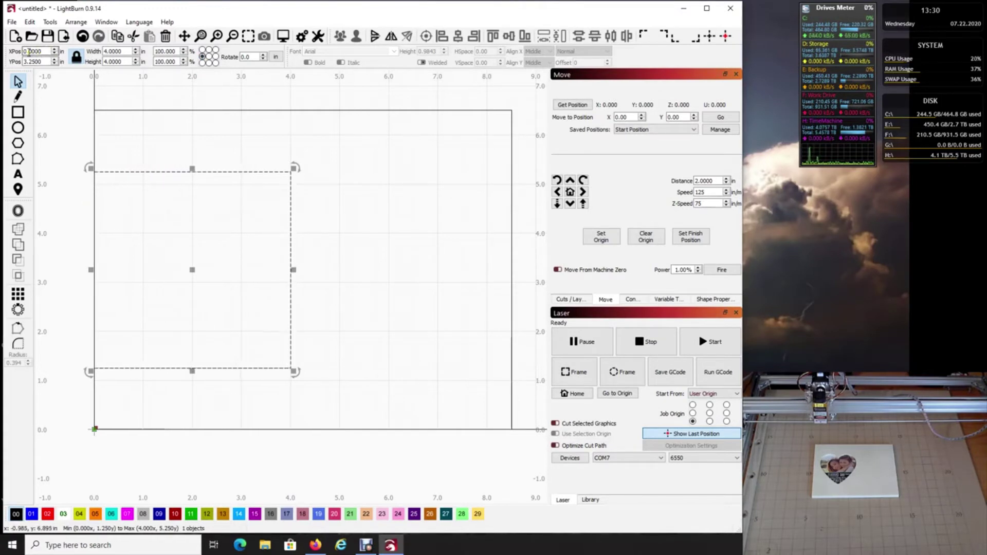
pyautogui.moveTo(29, 52); pyautogui.dragTo(51, 52)
pyautogui.press('Tab')
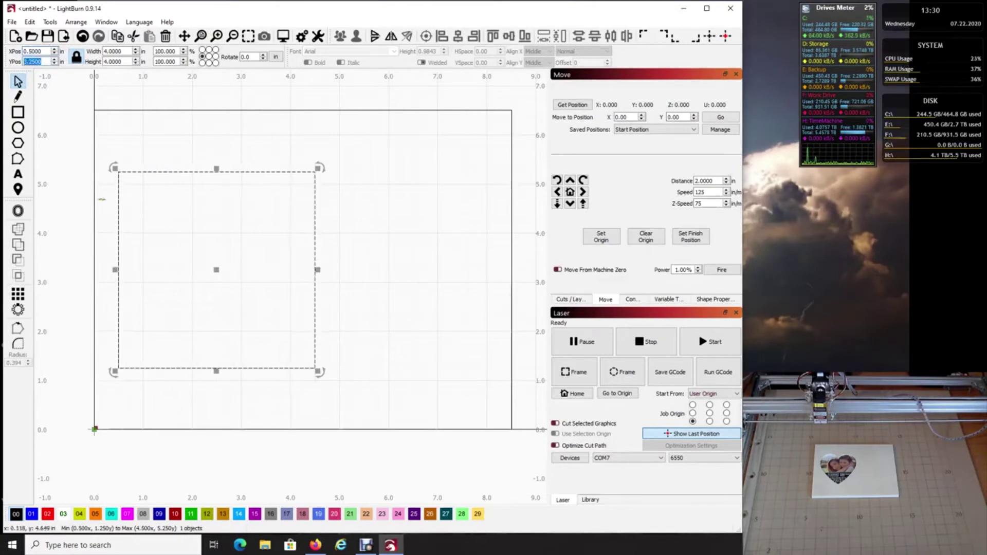
pyautogui.click(174, 147)
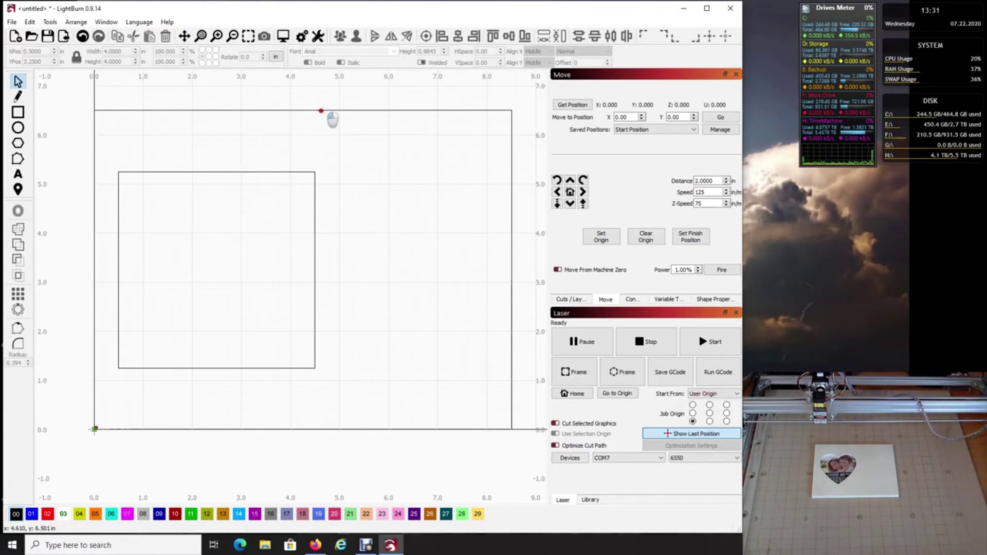
# Step: Assign the 4 in square to the blue 01 layer
pyautogui.click(321, 111)
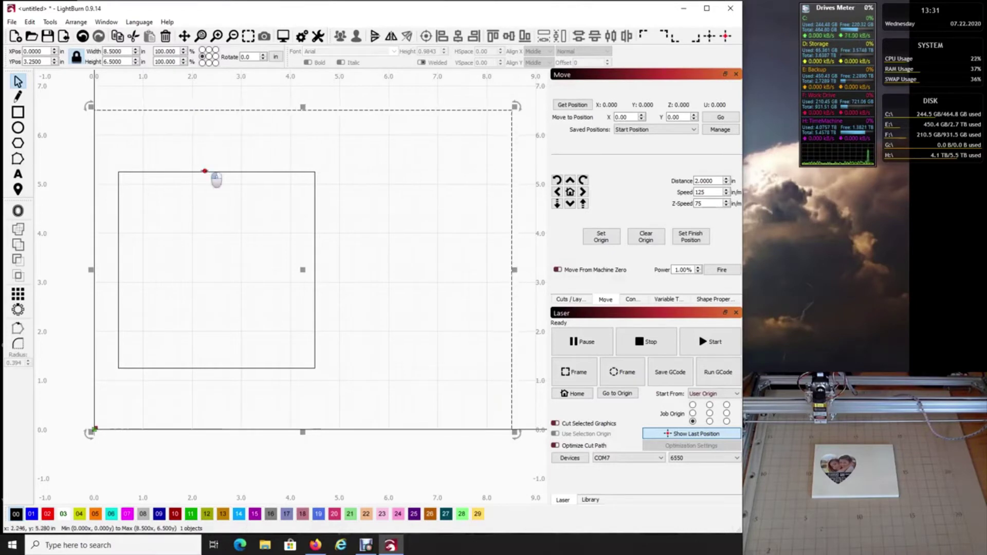
pyautogui.click(204, 171)
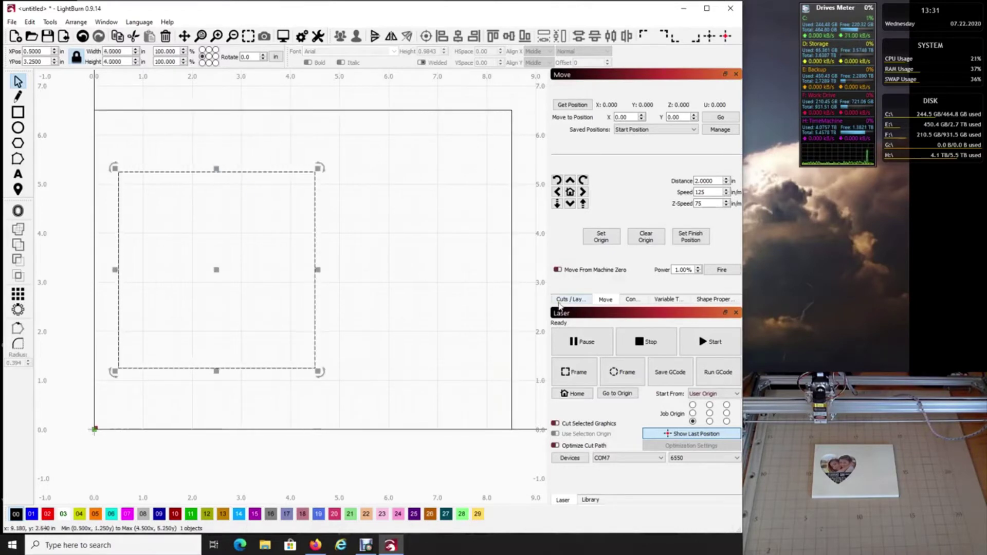
pyautogui.click(565, 300)
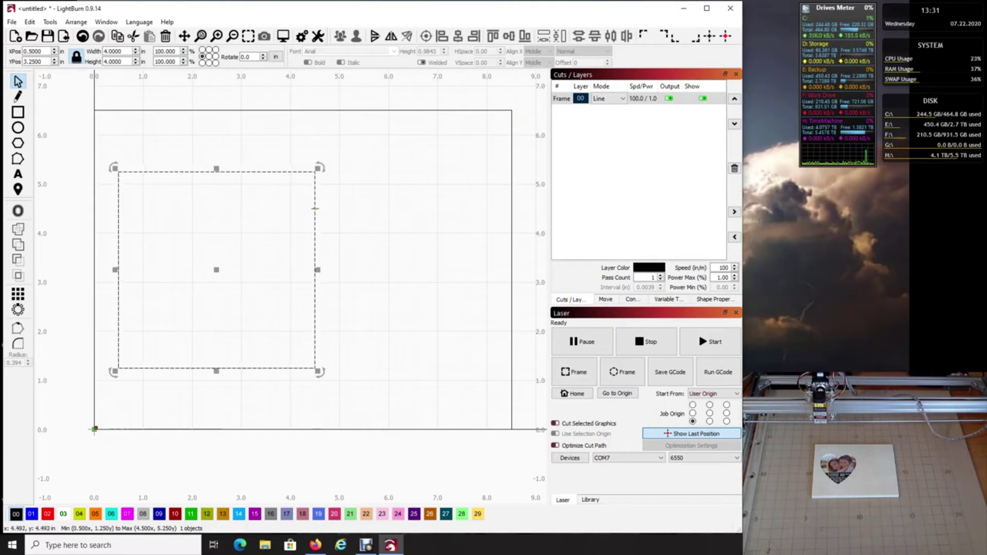
pyautogui.click(32, 514)
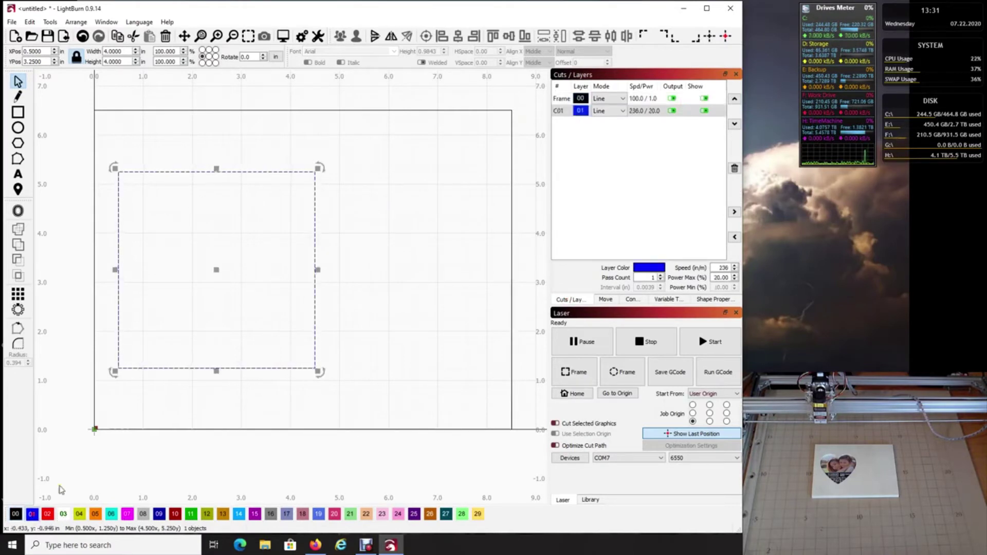
# Step: Name the 01 layer NONO and set its speed to 100 in/min and maximum power to 1%
pyautogui.doubleClick(564, 113)
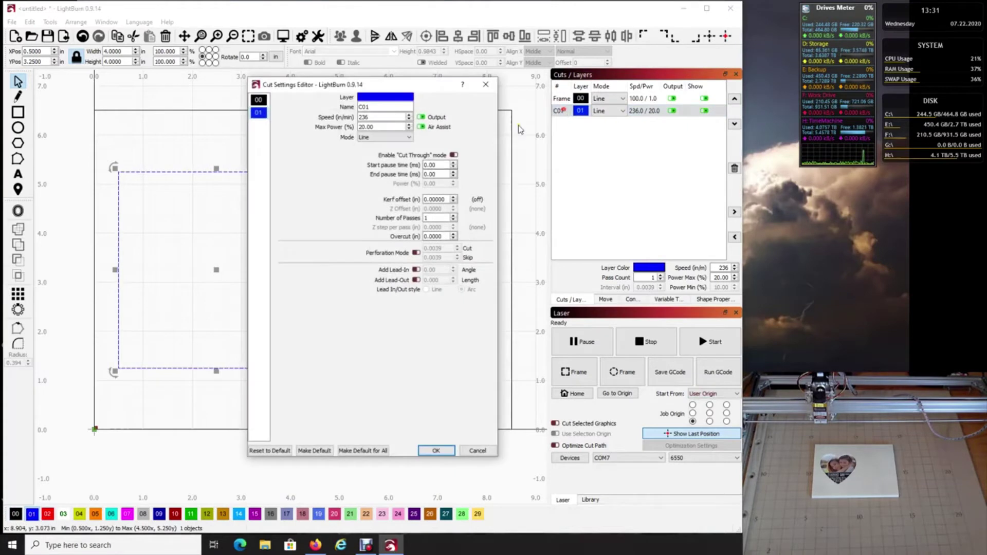
pyautogui.click(281, 450)
pyautogui.doubleClick(366, 106)
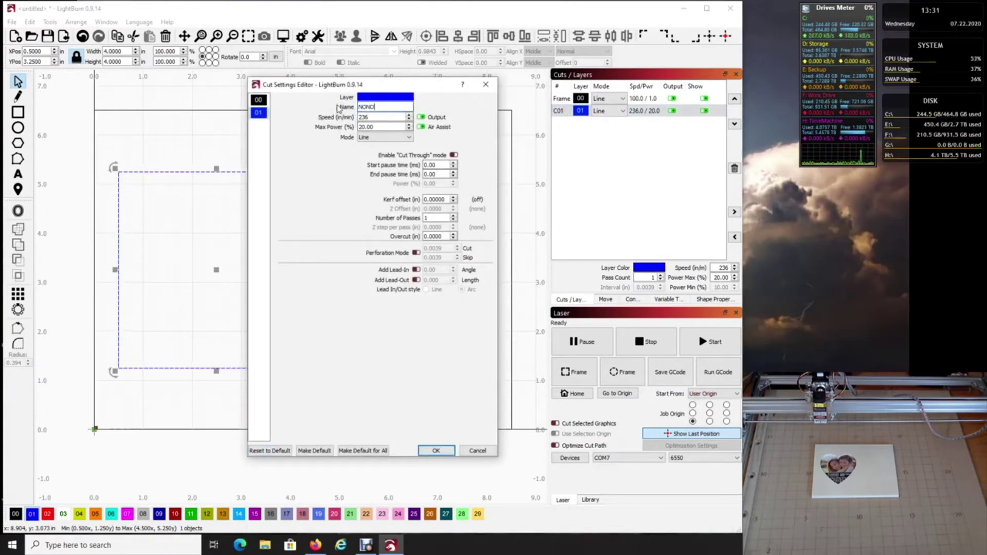
pyautogui.doubleClick(365, 117)
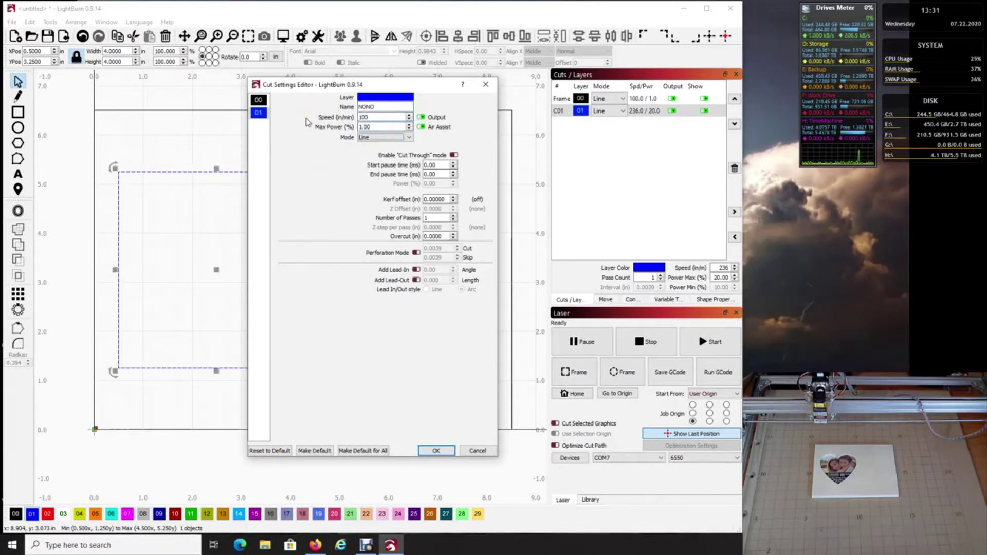
pyautogui.click(436, 451)
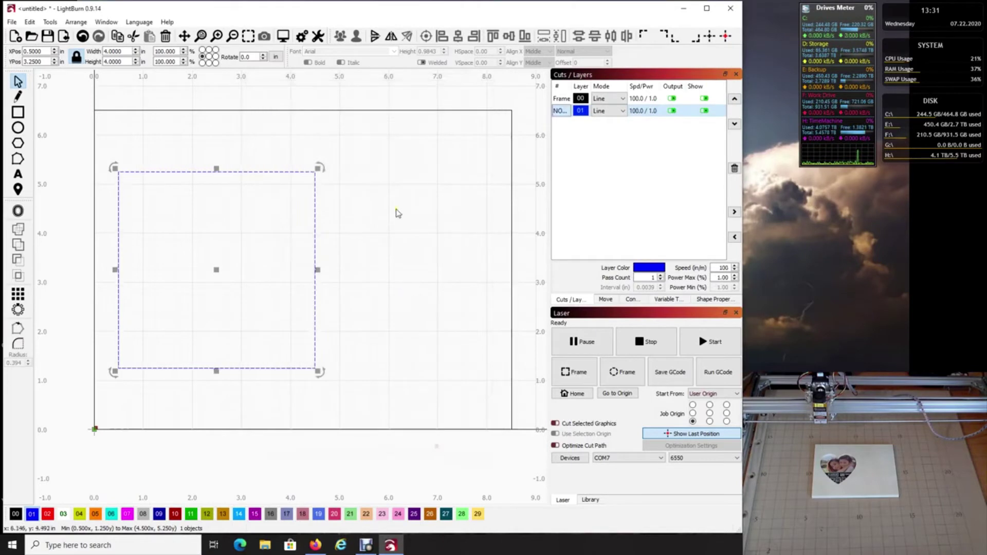
pyautogui.click(386, 202)
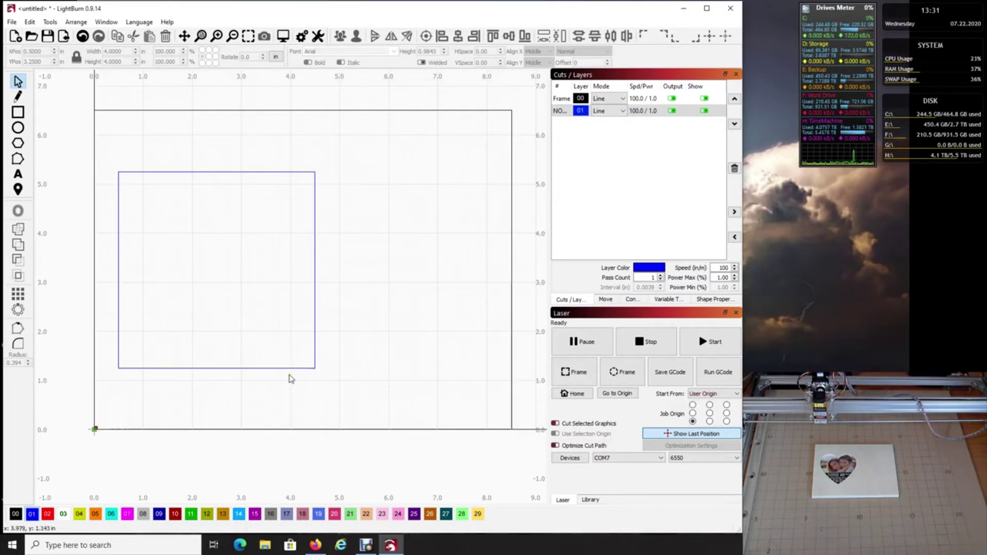
# Step: Select the 8.5 by 6.5 in rectangle, then fire the laser at 1% power to position the head and switch it off
pyautogui.click(225, 110)
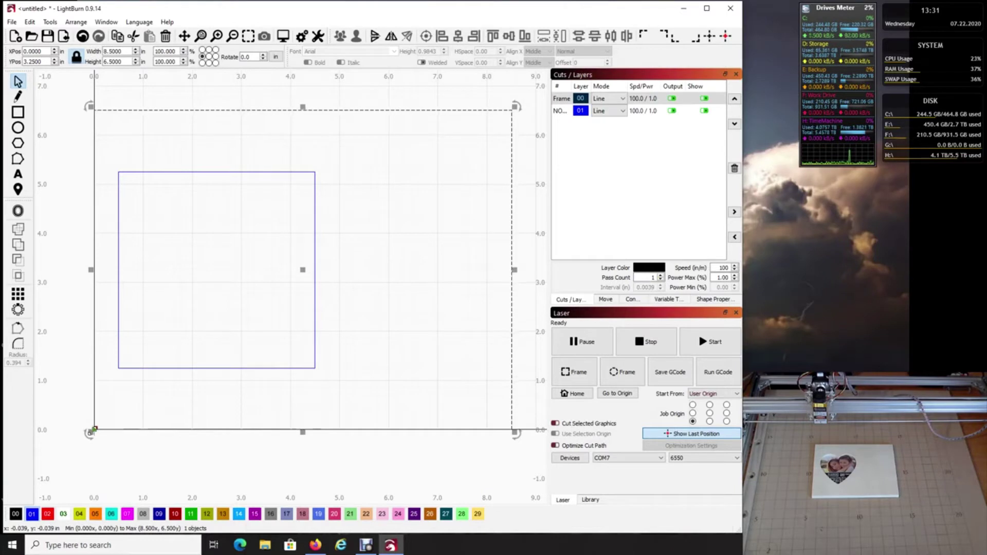
pyautogui.click(605, 299)
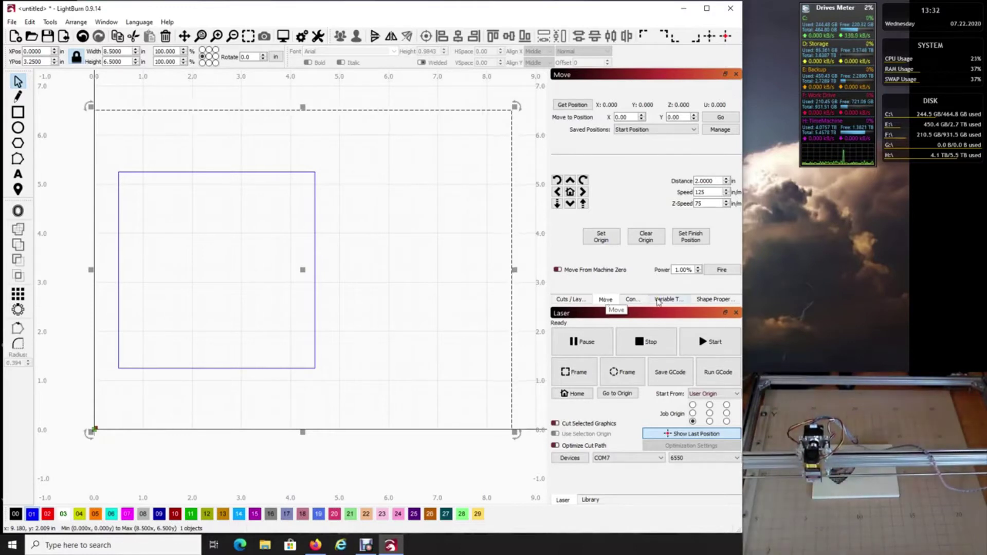
pyautogui.click(724, 270)
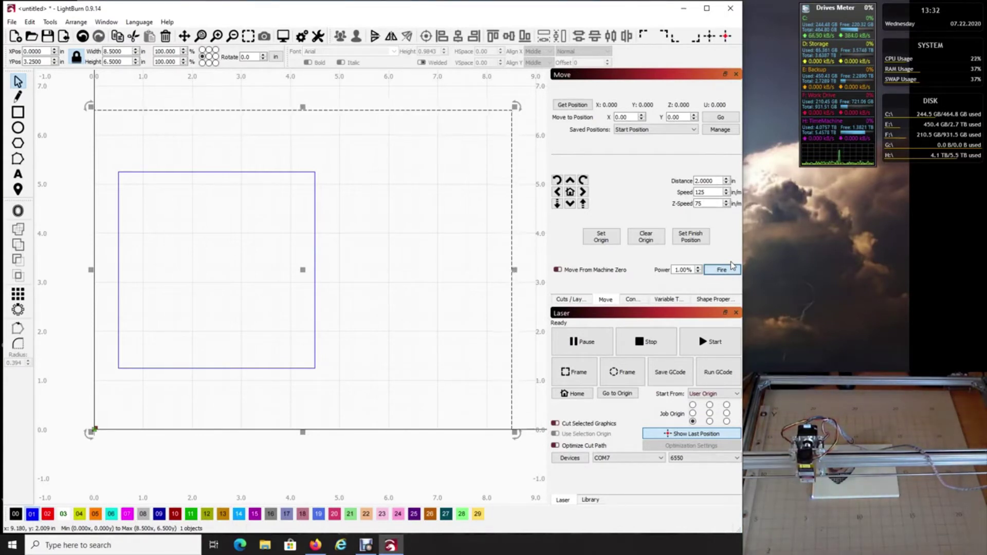
pyautogui.click(721, 270)
# Step: Turn off output for the 01 layer and set the origin at the laser head's current position
pyautogui.click(576, 300)
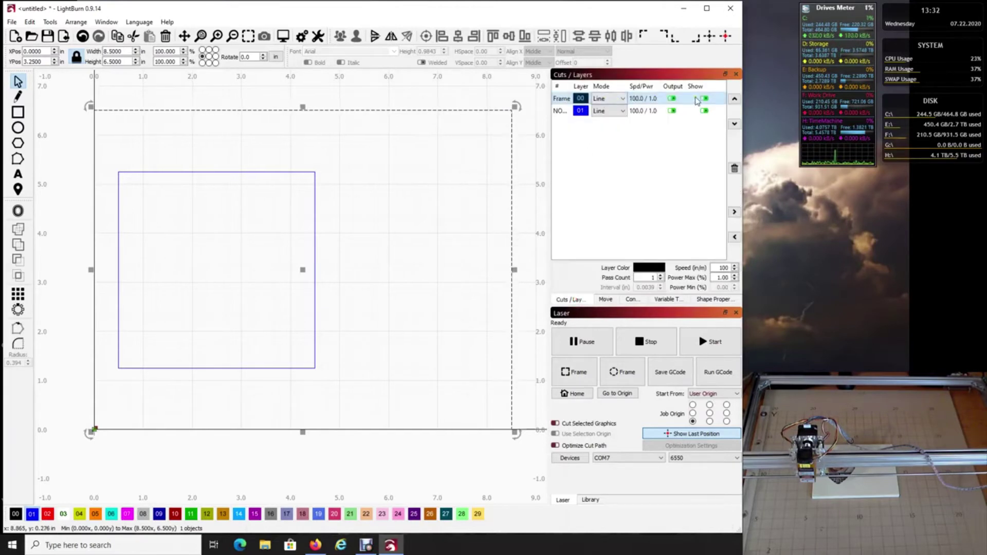
pyautogui.click(671, 111)
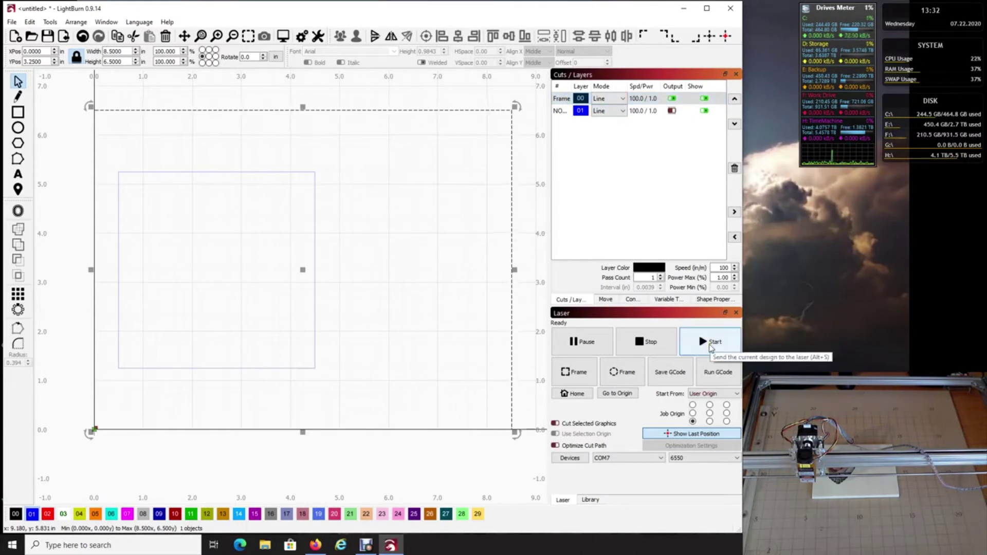
pyautogui.click(605, 300)
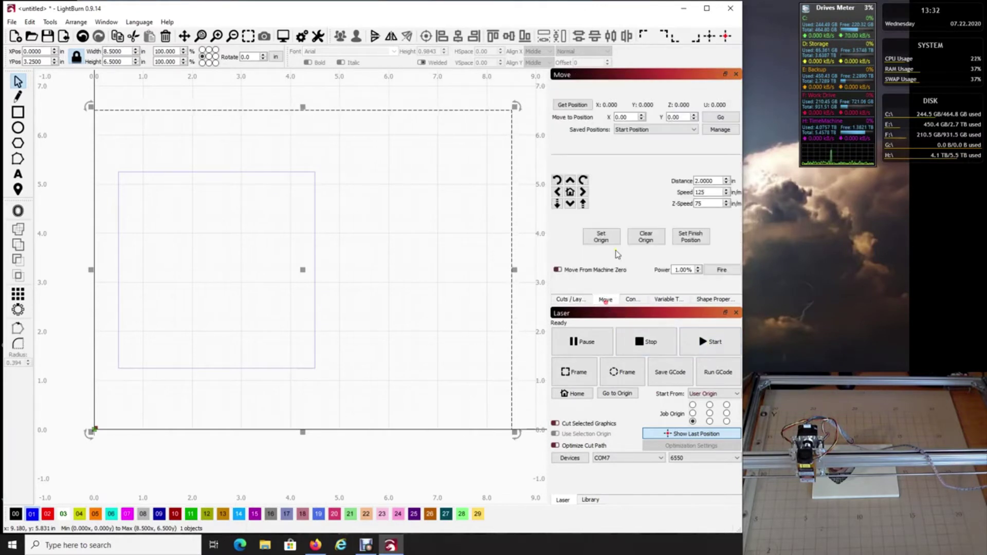
pyautogui.click(600, 237)
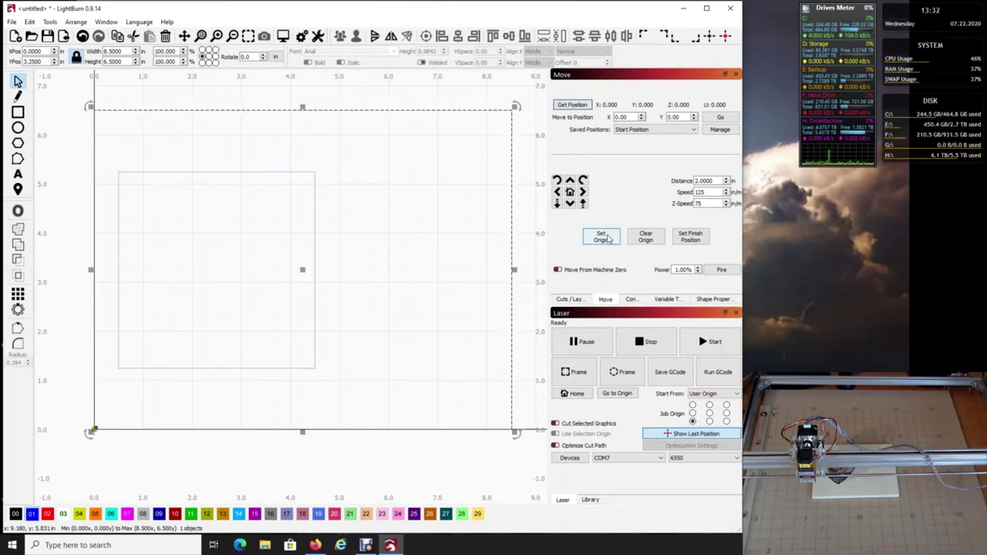
# Step: Start the job that traces the 8.5 by 6.5 in frame rectangle, then return to the laser movement controls
pyautogui.click(570, 300)
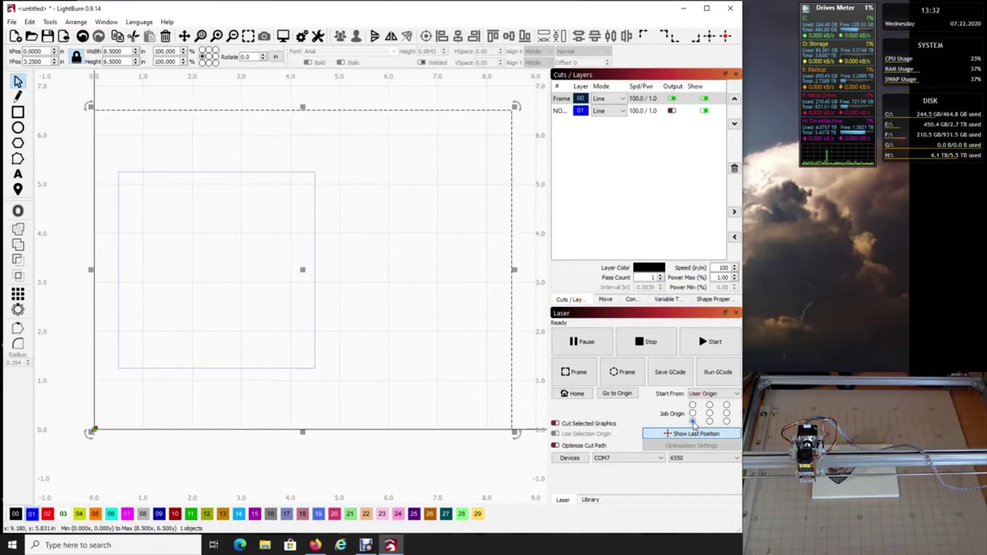
pyautogui.click(709, 343)
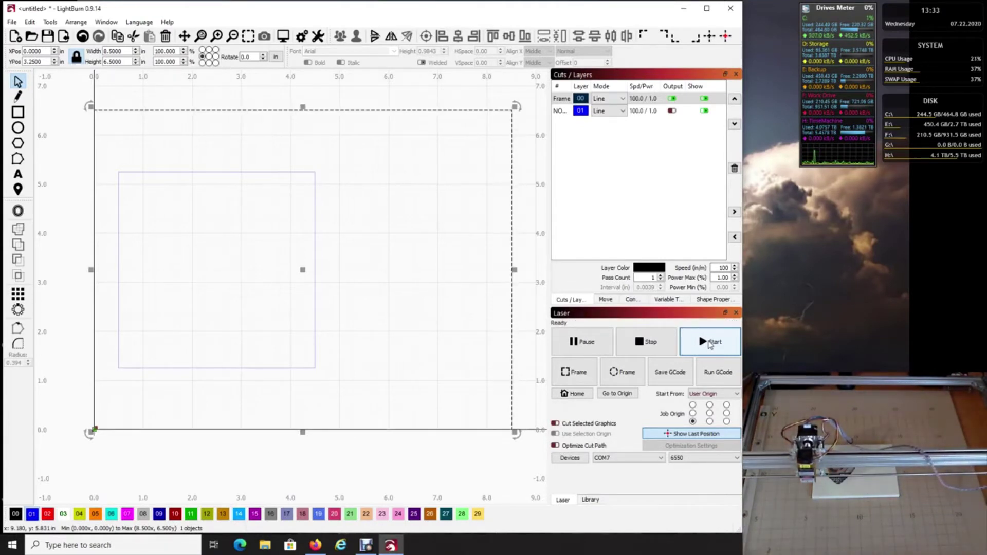
pyautogui.click(605, 300)
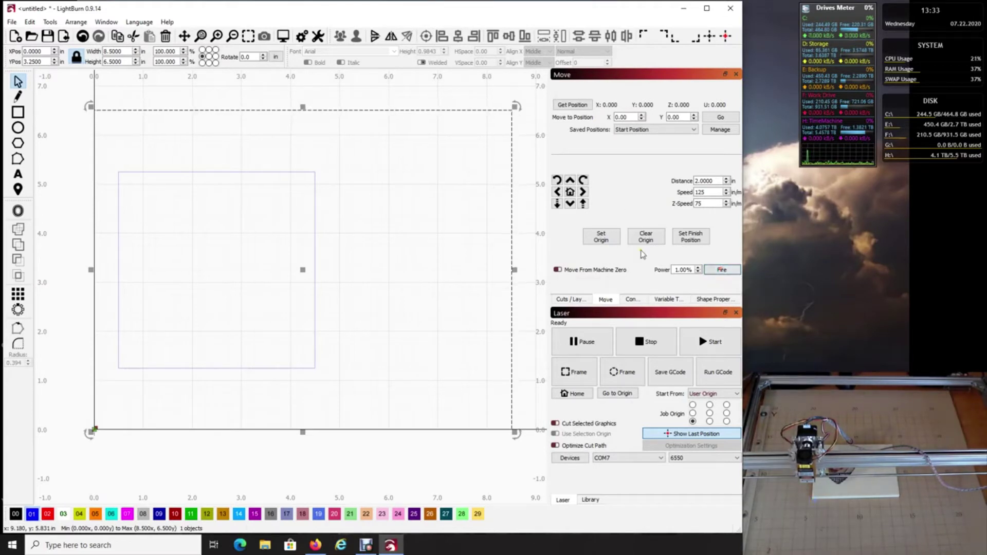
# Step: Run the frame-tracing job again, then turn off output for the Frame layer and turn on output for the NONO layer
pyautogui.click(716, 343)
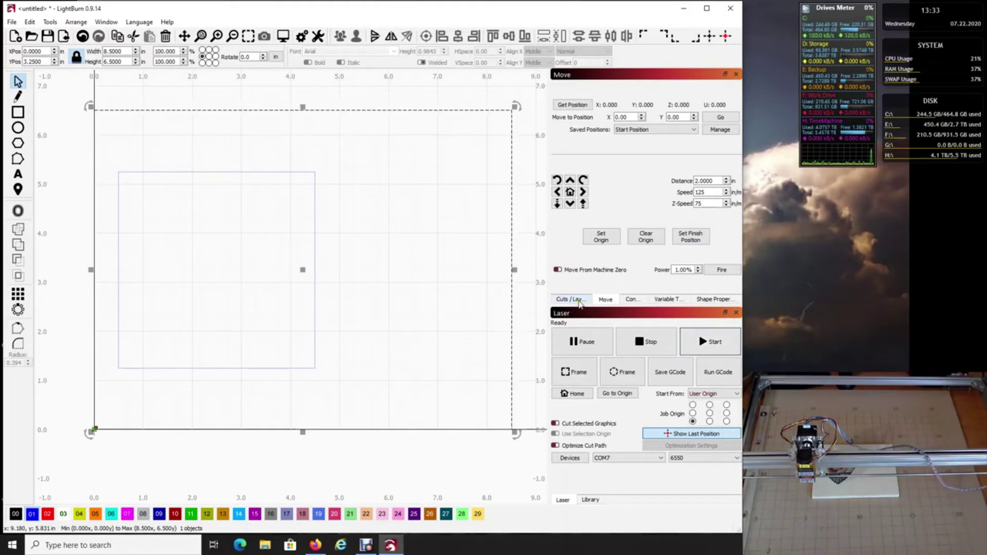
pyautogui.click(577, 301)
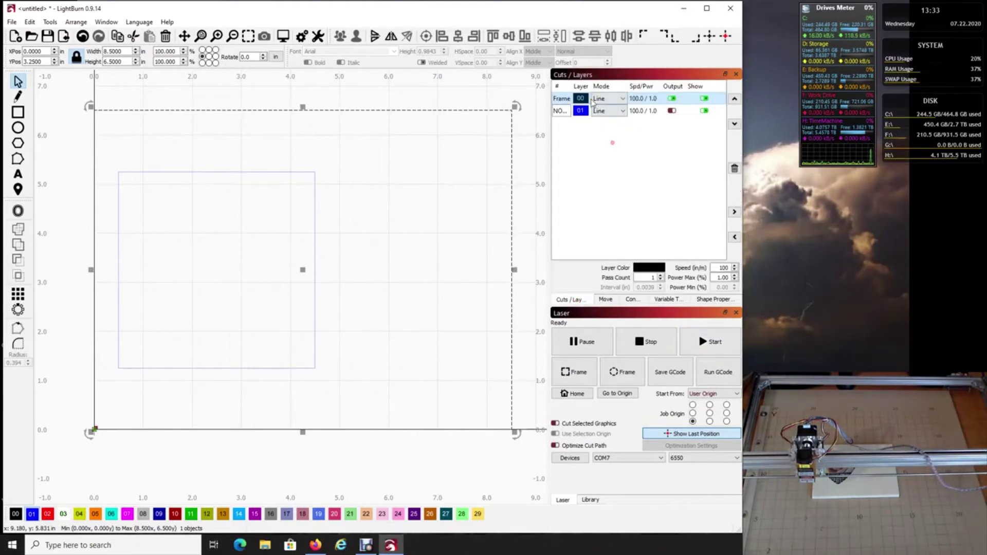
pyautogui.click(672, 98)
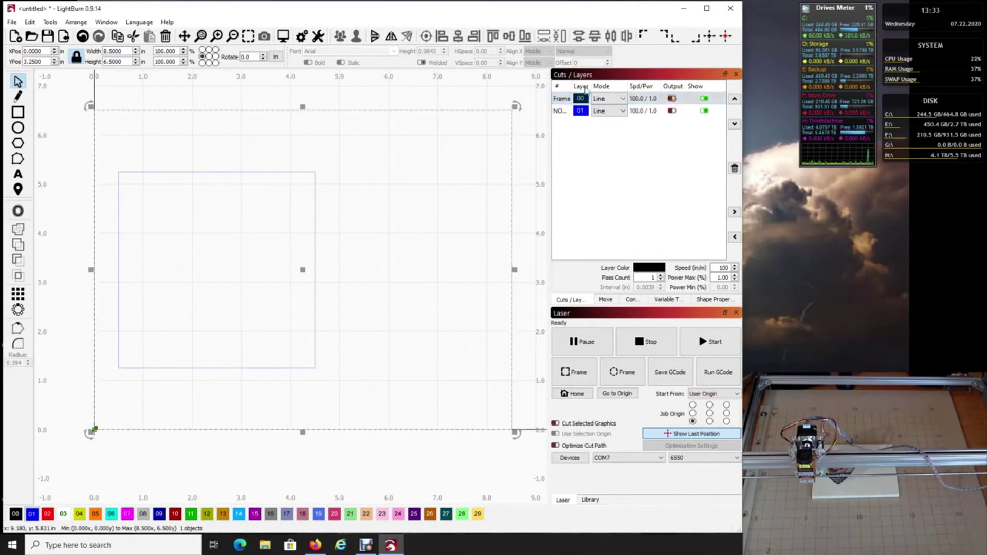
pyautogui.moveTo(572, 86); pyautogui.dragTo(595, 85)
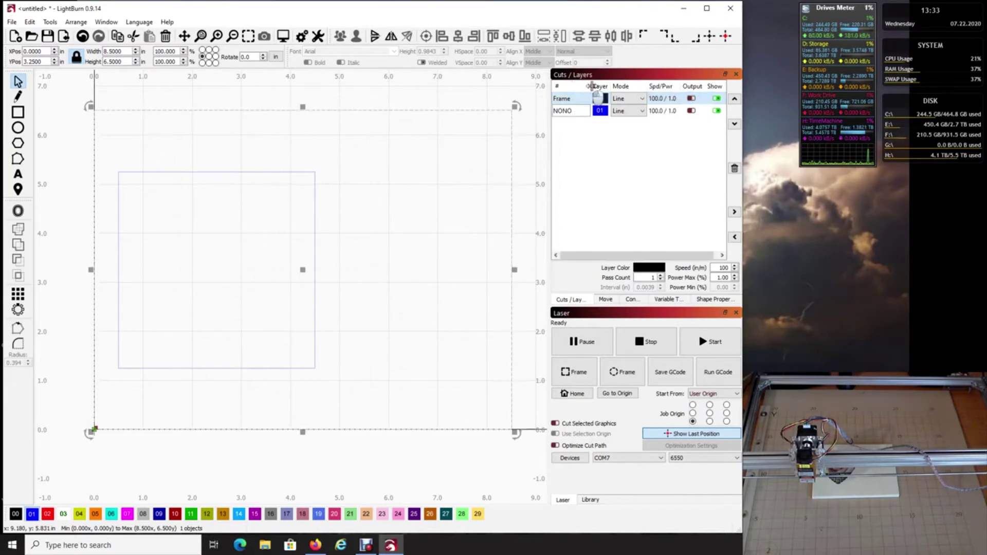
pyautogui.click(691, 110)
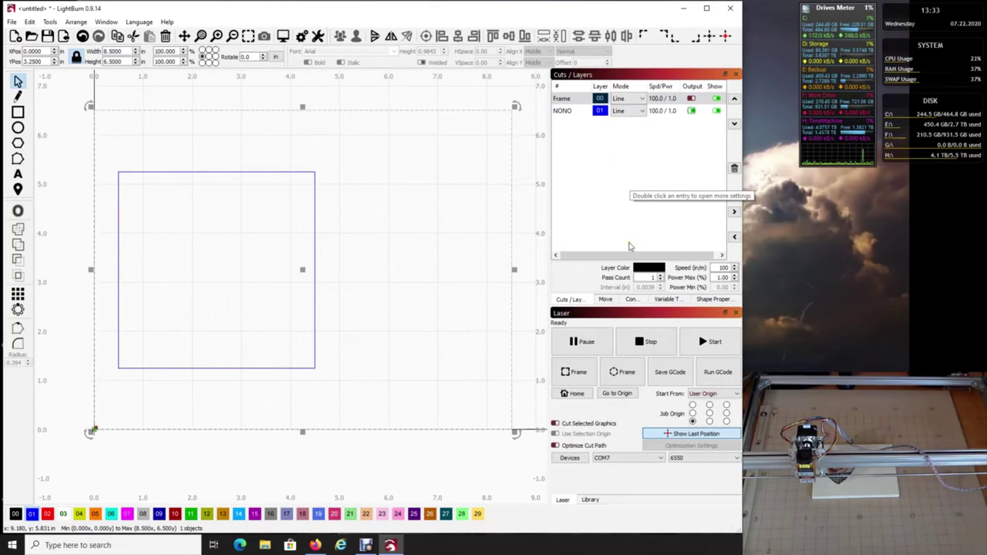
# Step: Start the job that traces the NONO rectangle, continuing despite the out-of-bounds warning, and deselect the frame rectangle
pyautogui.click(709, 345)
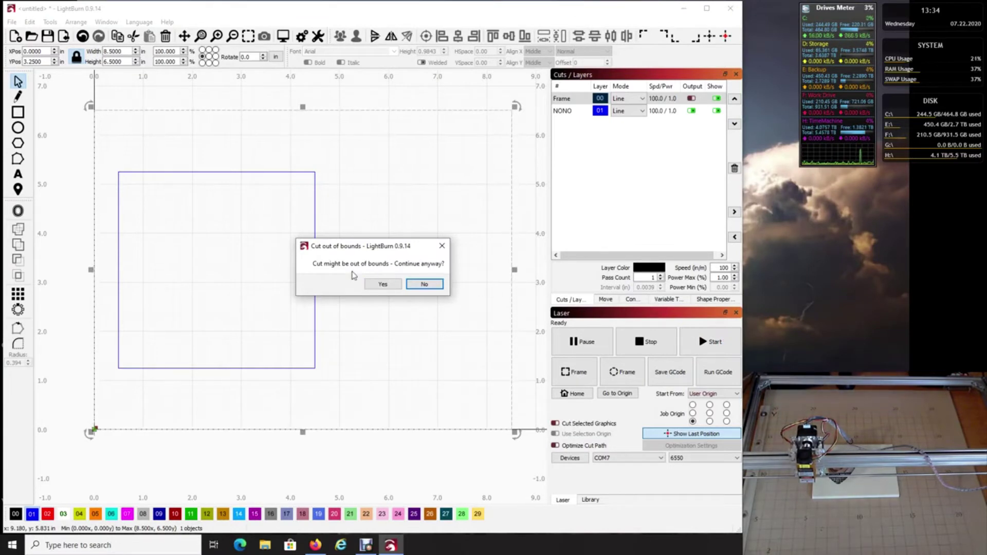
pyautogui.click(389, 283)
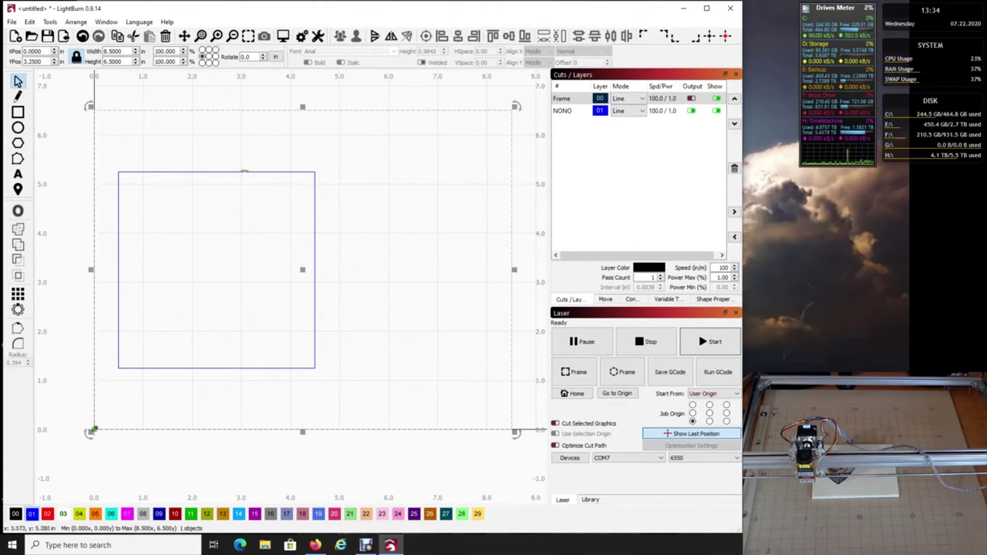
pyautogui.scroll(-2, 272, 208)
pyautogui.click(274, 216)
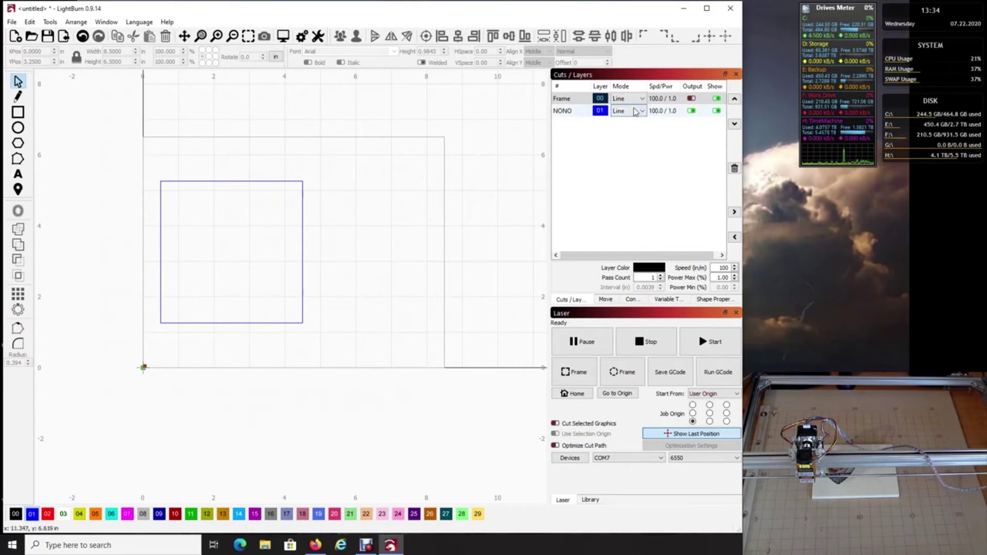
# Step: Turn off output for the NONO layer and compare its Fill and Line modes, ending on Fill
pyautogui.click(692, 111)
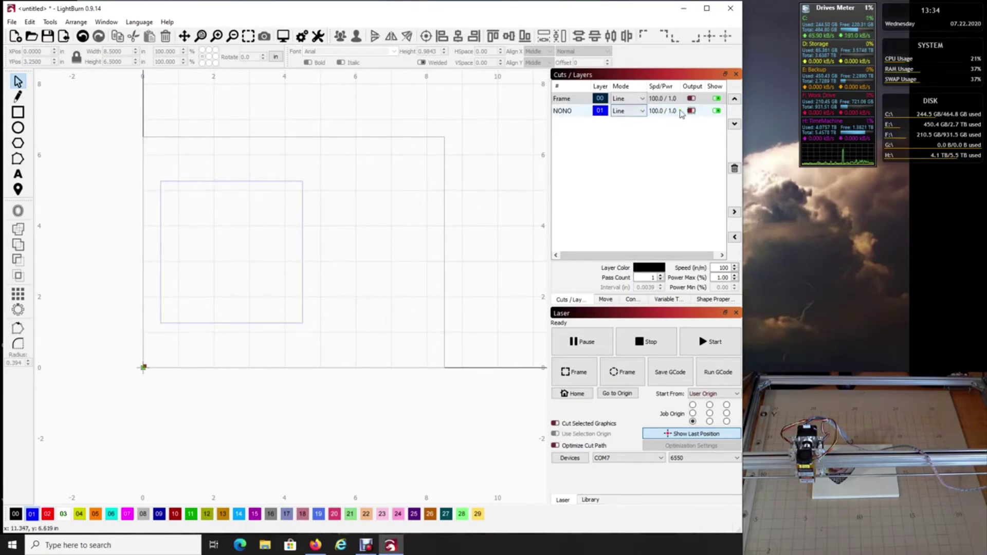
pyautogui.click(628, 111)
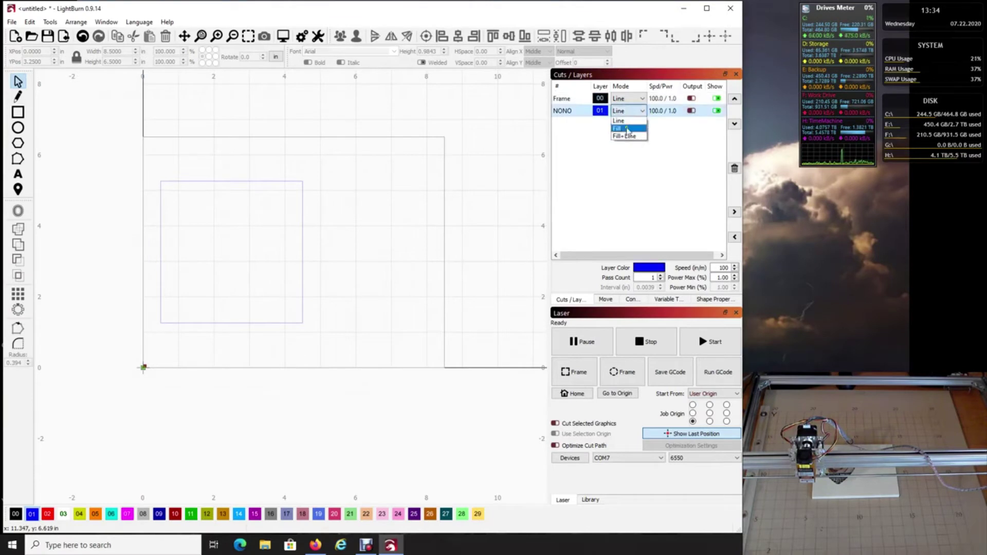
pyautogui.click(628, 129)
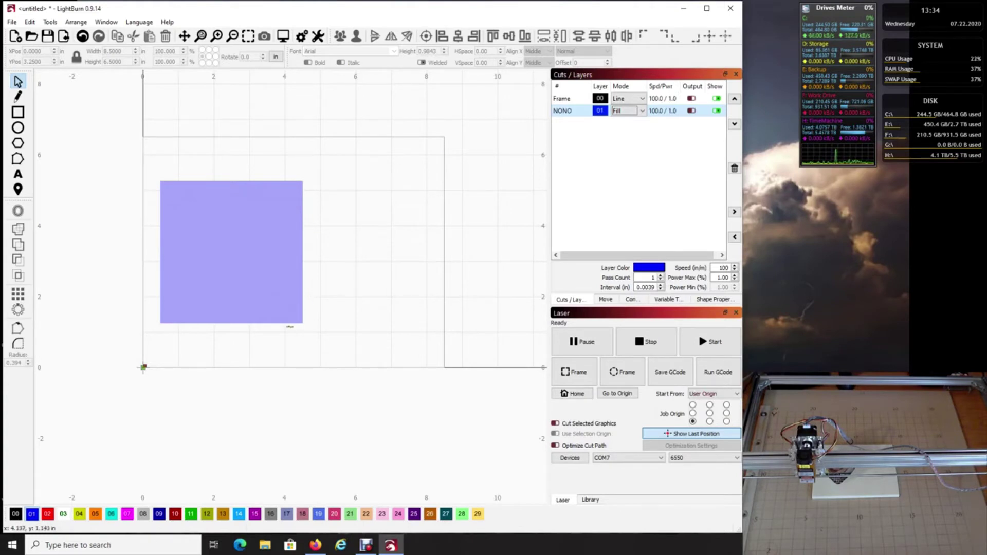
pyautogui.click(625, 111)
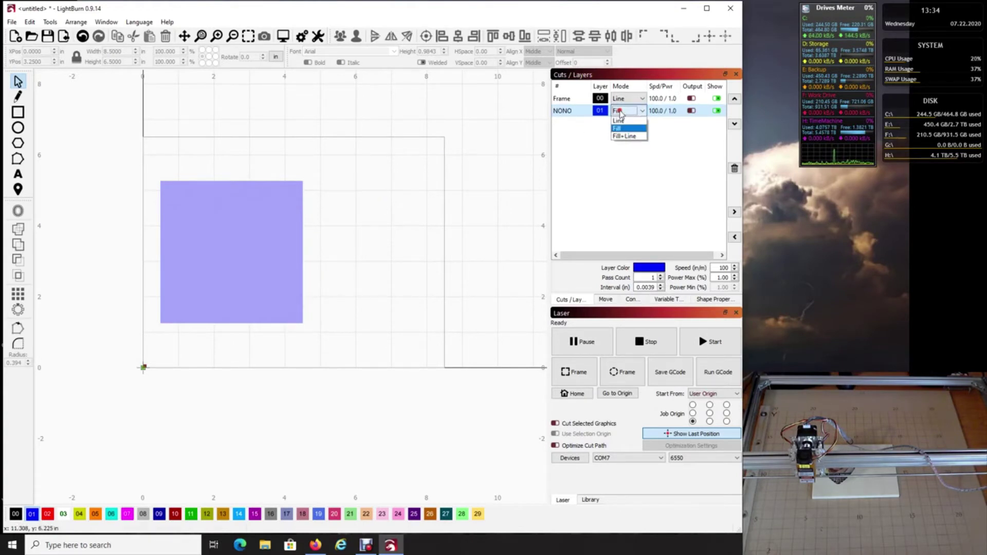
pyautogui.click(619, 121)
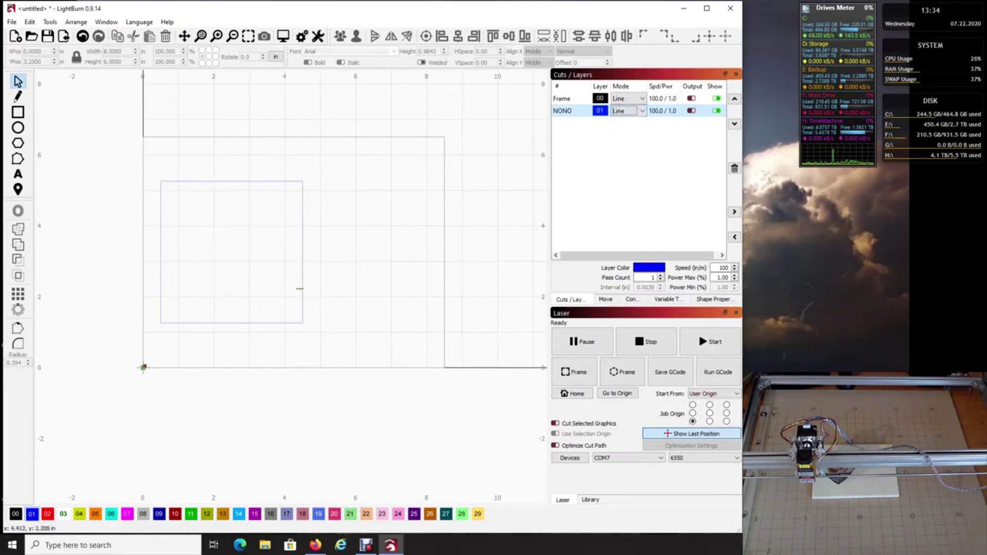
pyautogui.click(623, 111)
pyautogui.click(620, 128)
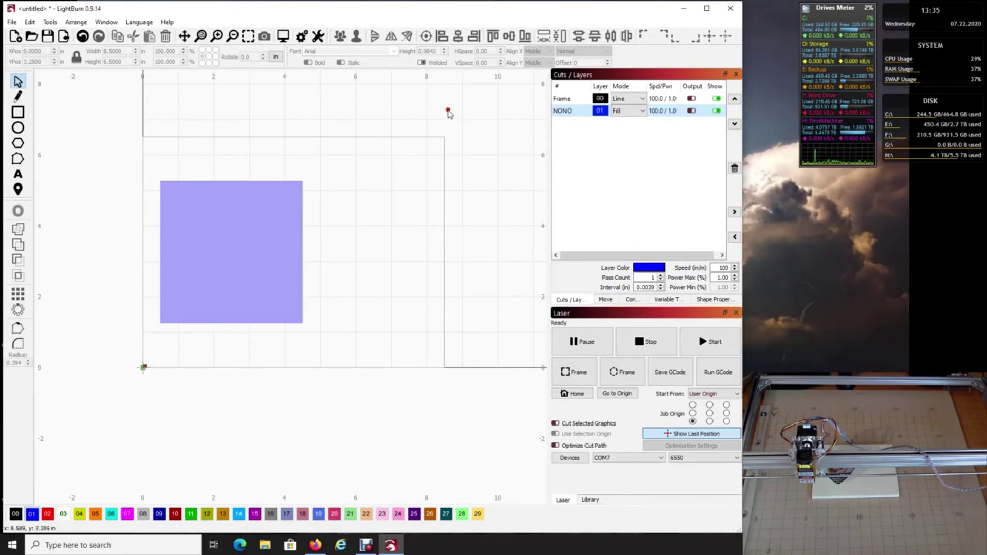
# Step: Start a new project, discarding the current one, and draw a rectangle about 7.49 by 4.57 in with its layer mode set to Line
pyautogui.click(15, 36)
pyautogui.click(397, 289)
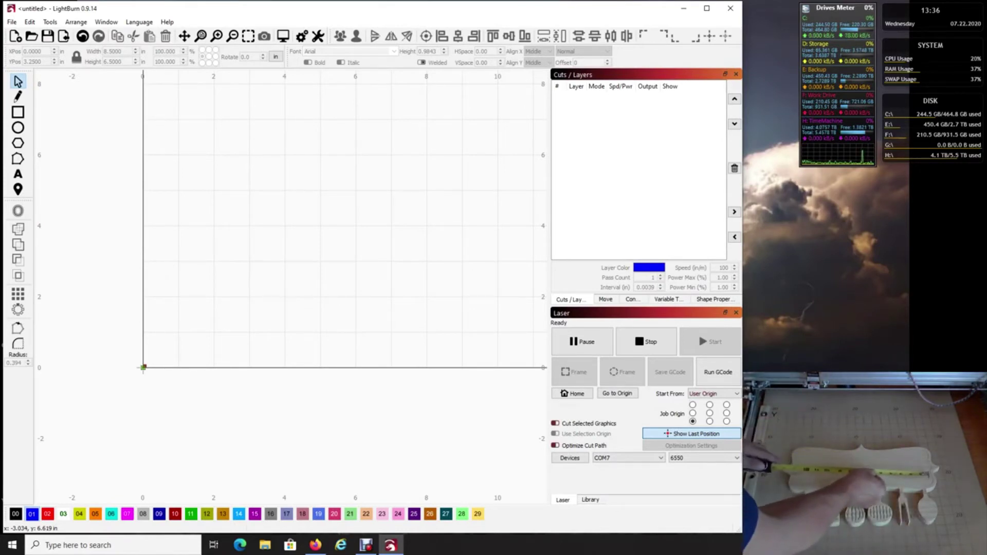
pyautogui.click(19, 111)
pyautogui.moveTo(216, 127); pyautogui.dragTo(481, 289)
pyautogui.click(609, 98)
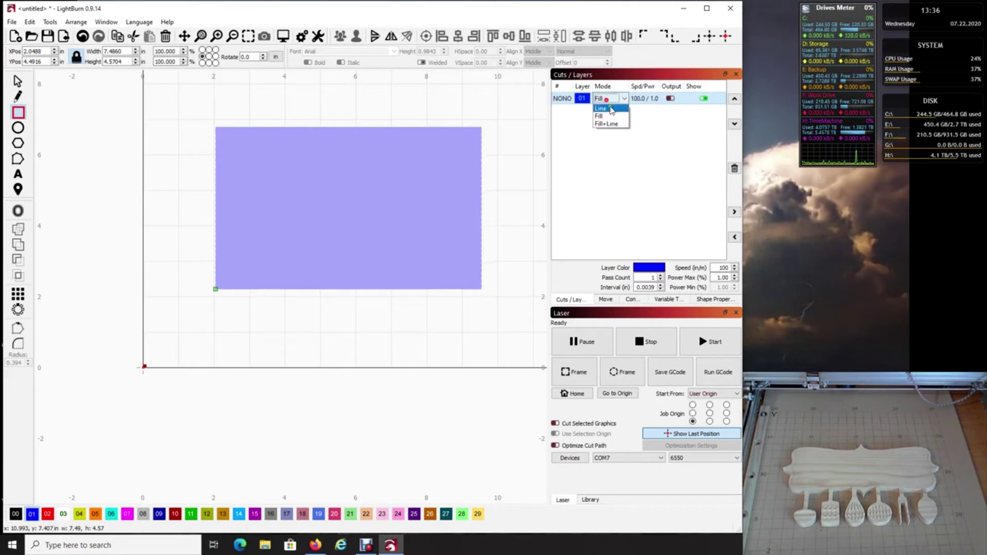
pyautogui.click(606, 109)
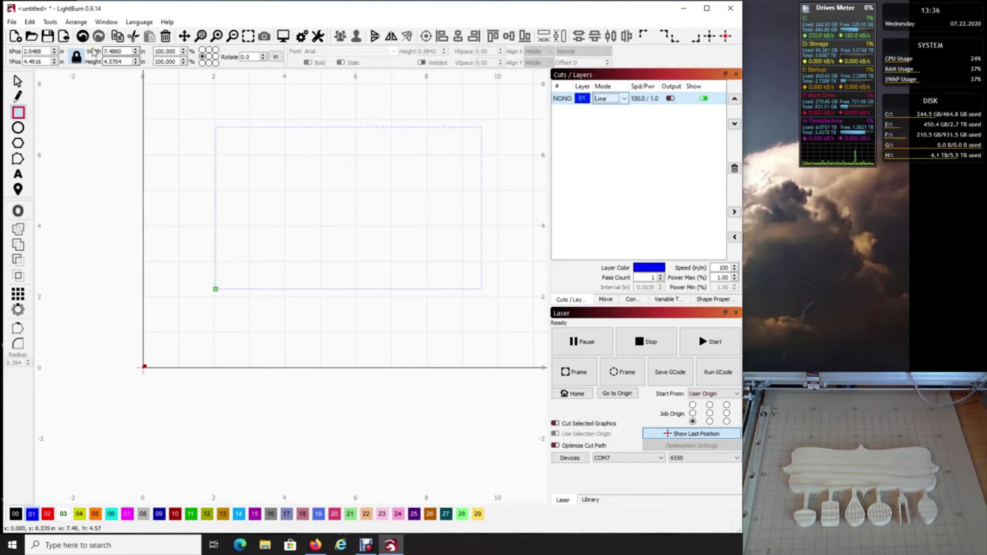
# Step: Unlock the rectangle's aspect ratio and set its width to 13.75 in and height to 3.75 in
pyautogui.click(76, 57)
pyautogui.doubleClick(114, 51)
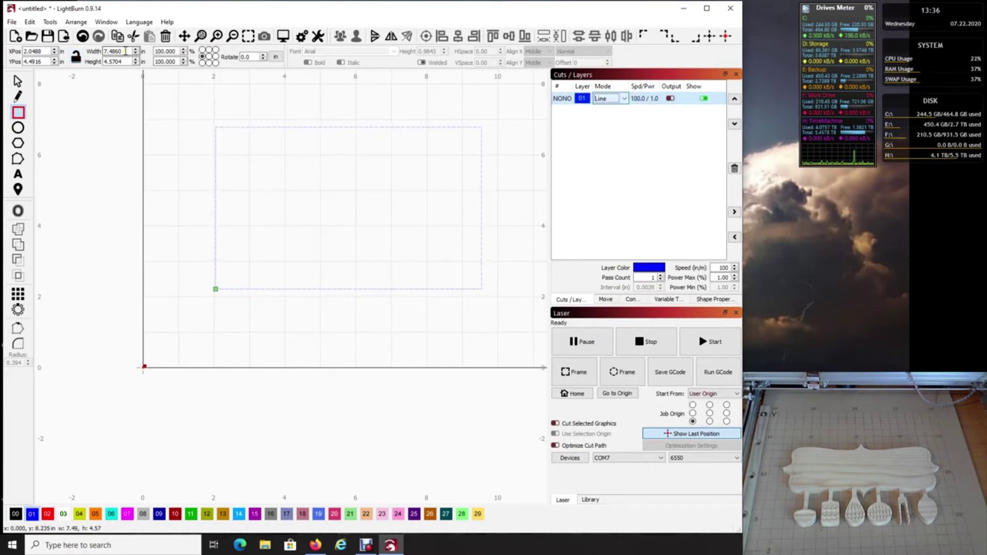
pyautogui.write('13.75')
pyautogui.press('Tab')
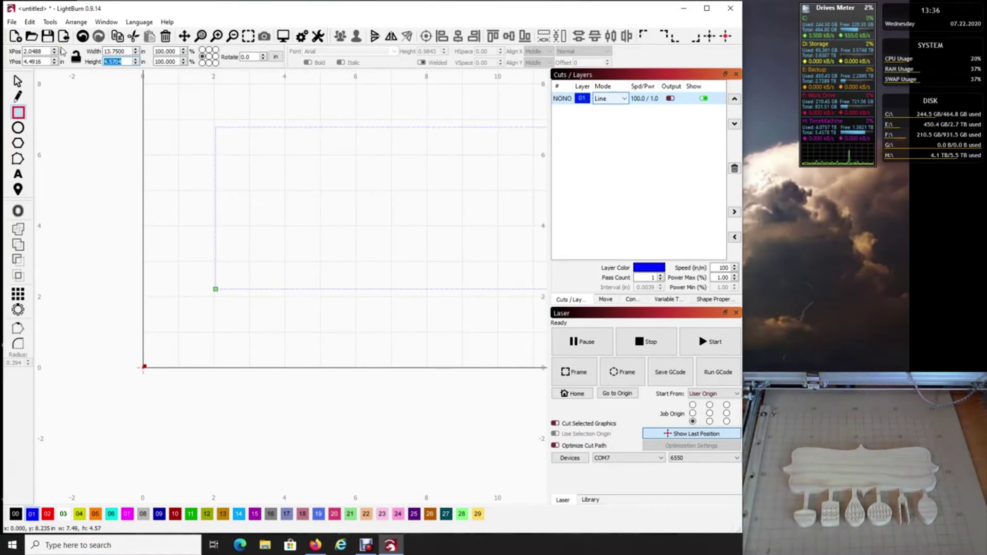
pyautogui.write('3.75')
pyautogui.press('Tab')
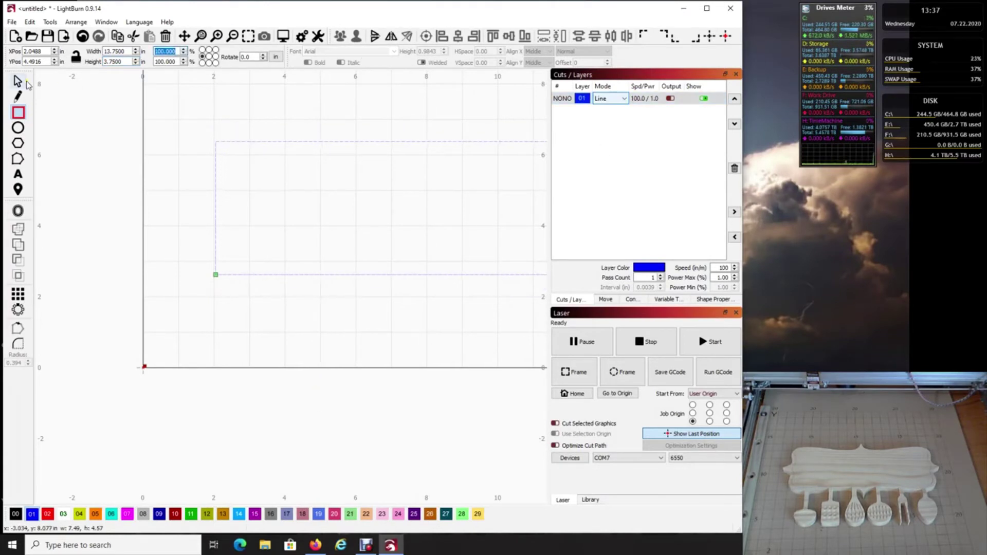
pyautogui.click(19, 81)
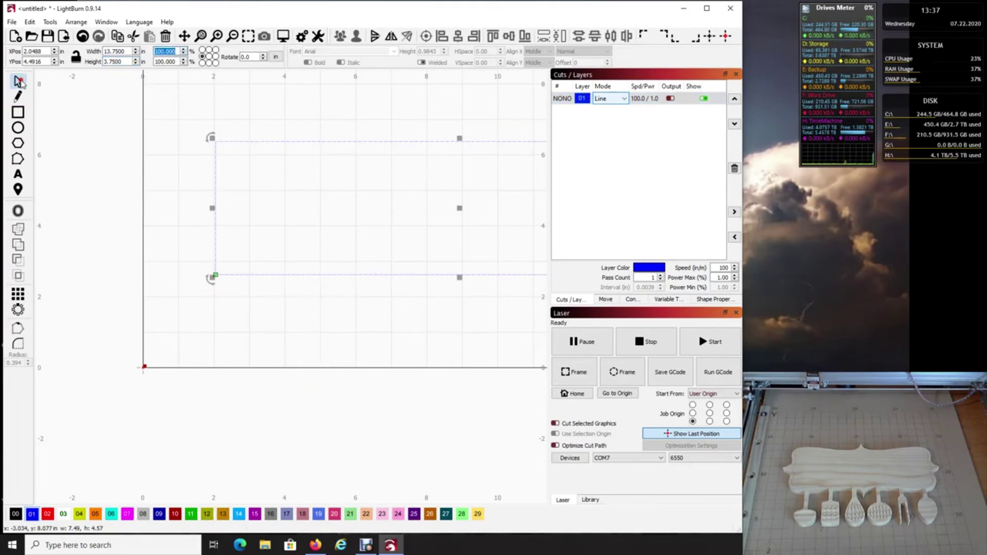
pyautogui.click(248, 35)
pyautogui.click(324, 289)
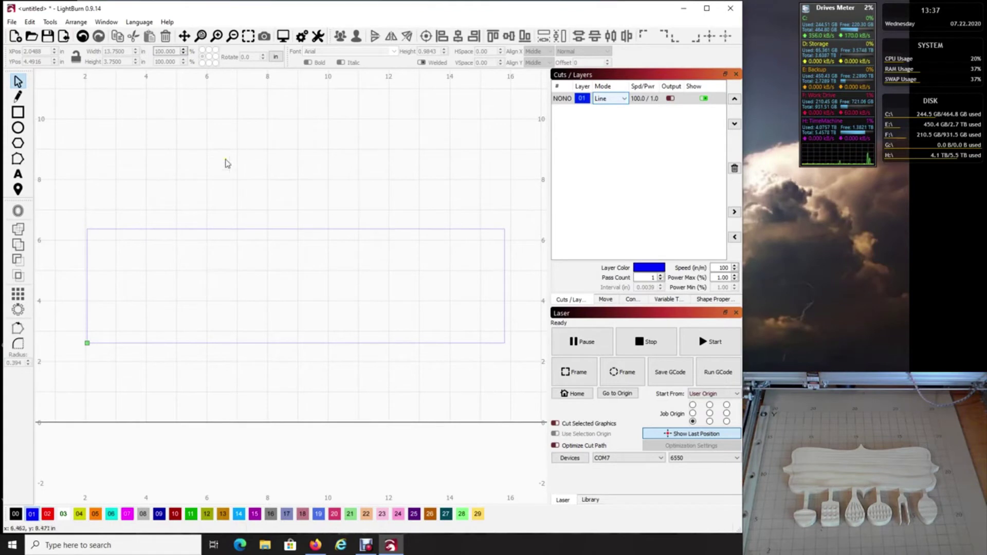
pyautogui.click(166, 228)
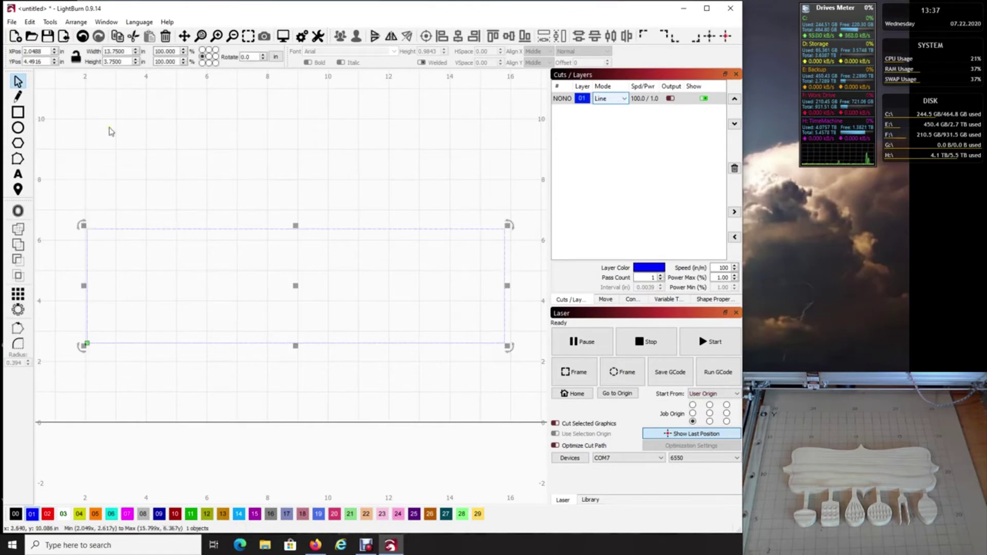
pyautogui.click(52, 24)
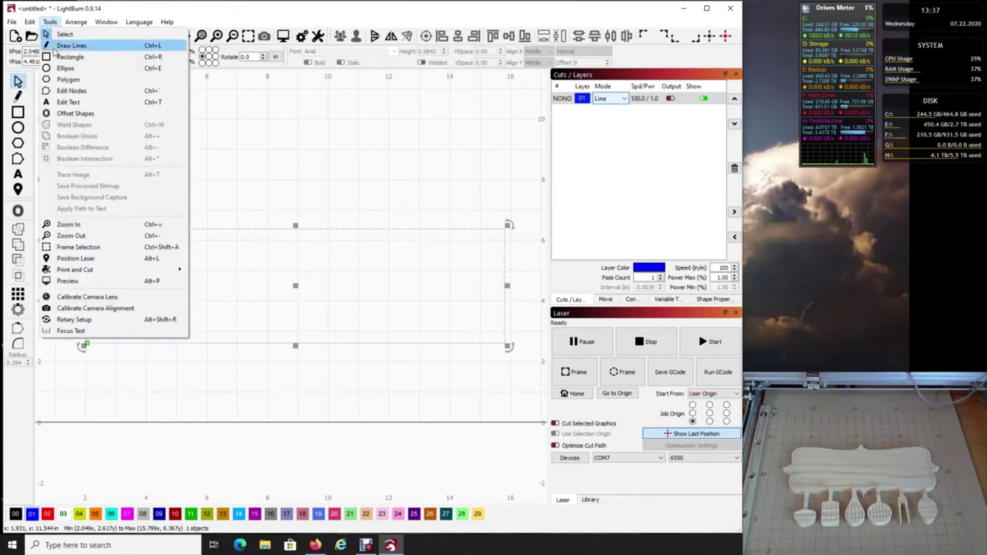
pyautogui.click(384, 115)
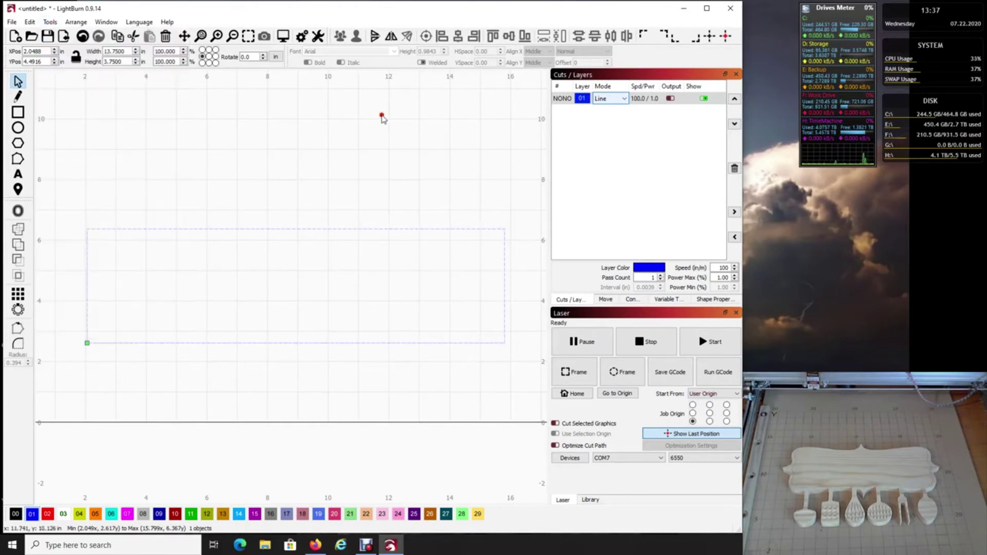
pyautogui.click(483, 231)
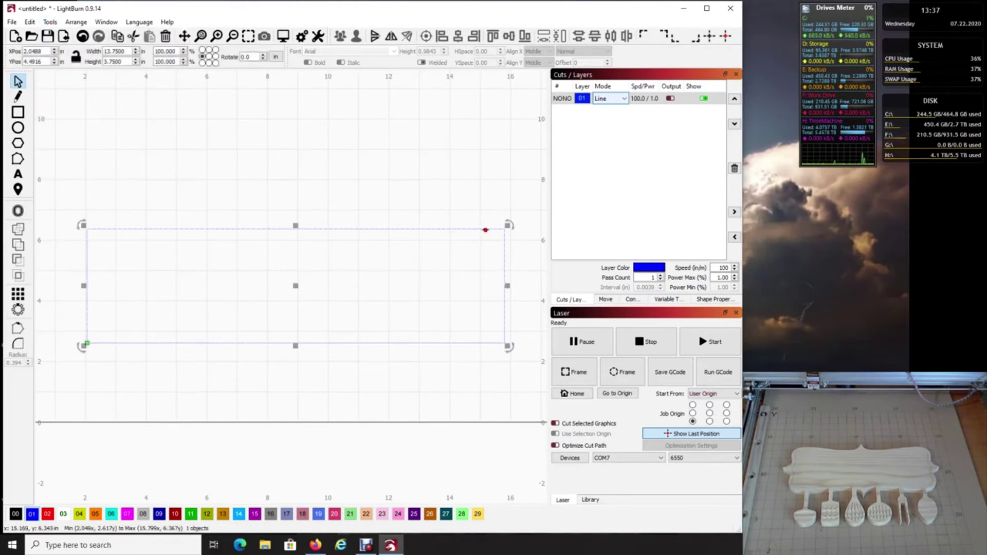
# Step: Reset the 01 layer's cut settings to default, name it Frame, and set speed to 100 in/min and maximum power to 1%
pyautogui.doubleClick(566, 98)
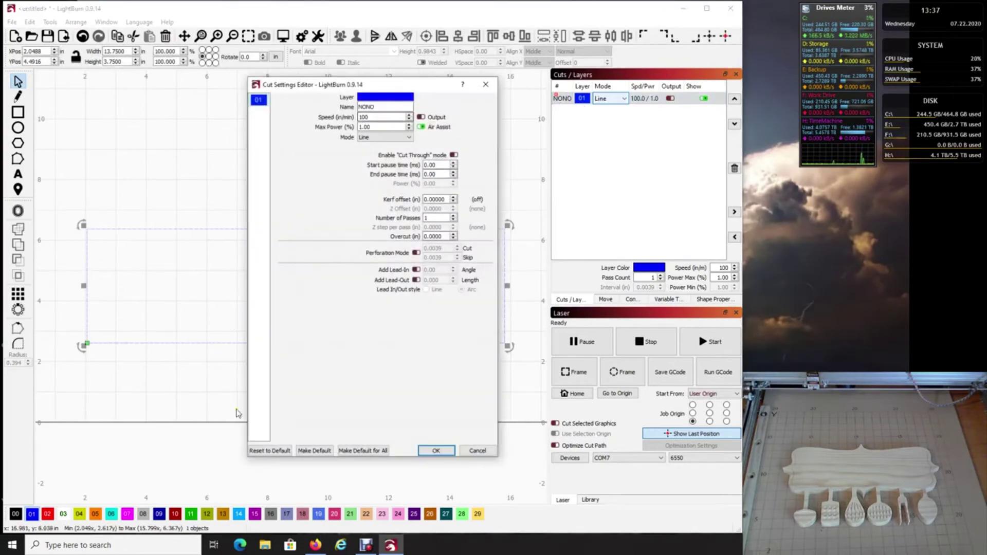
pyautogui.click(269, 451)
pyautogui.doubleClick(380, 104)
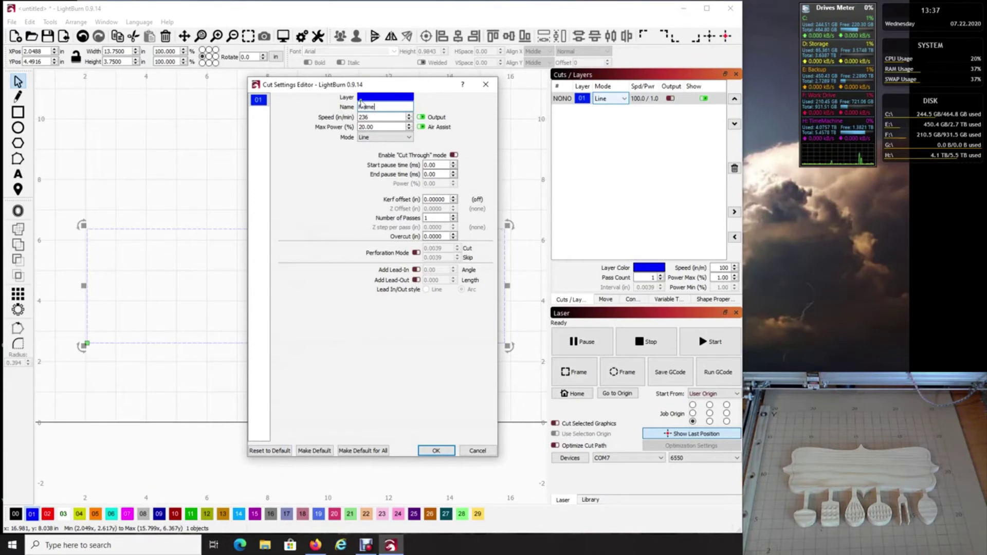
pyautogui.press('Tab')
pyautogui.write('100')
pyautogui.press('Tab')
pyautogui.write('1')
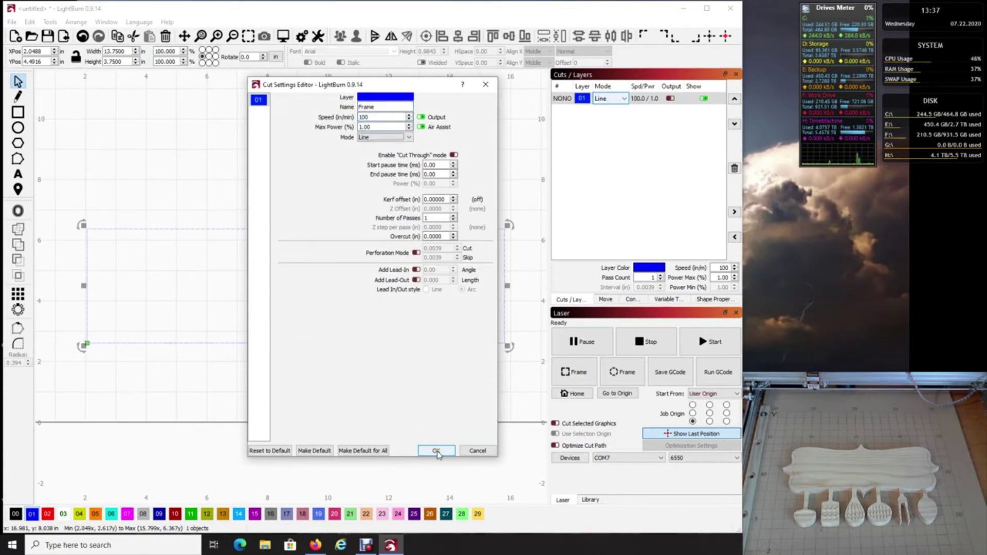
pyautogui.click(436, 450)
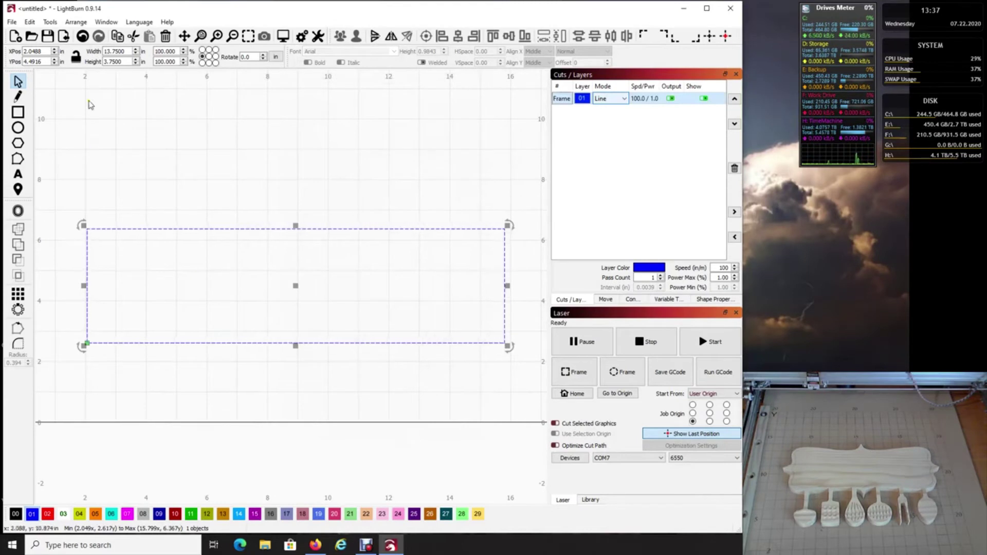
# Step: Move the frame rectangle to the lower-left corner of the page, deselect it and open the laser movement controls
pyautogui.click(75, 21)
pyautogui.moveTo(85, 150)
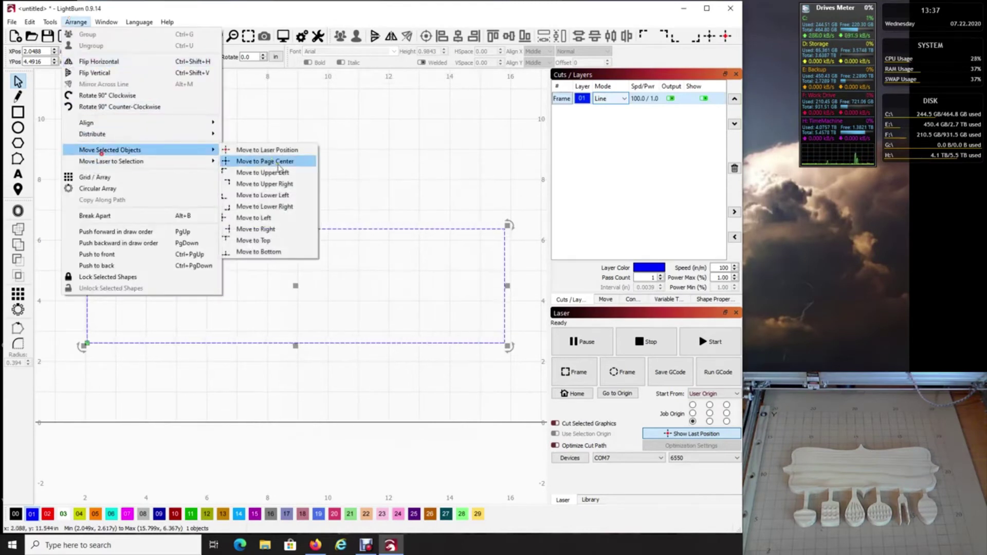
pyautogui.click(265, 198)
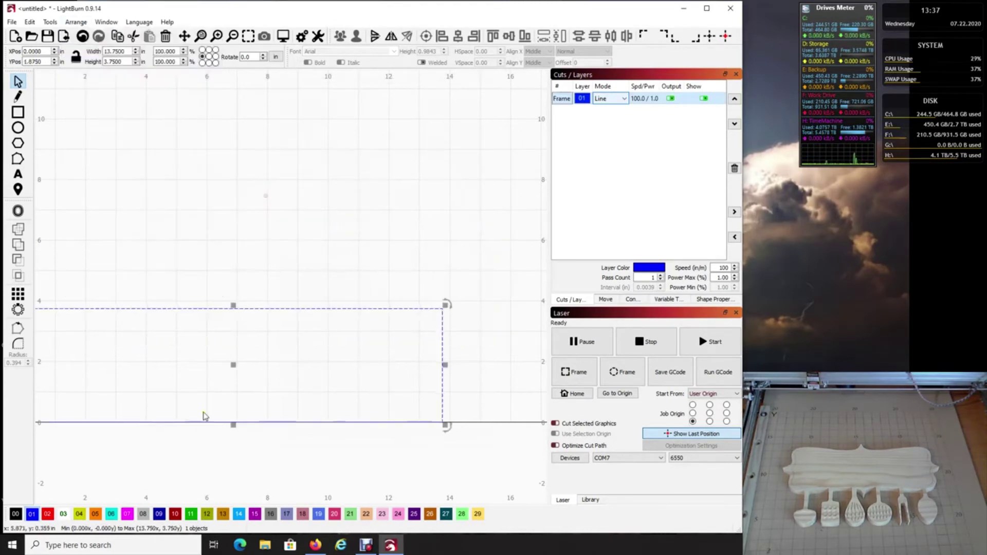
pyautogui.click(248, 36)
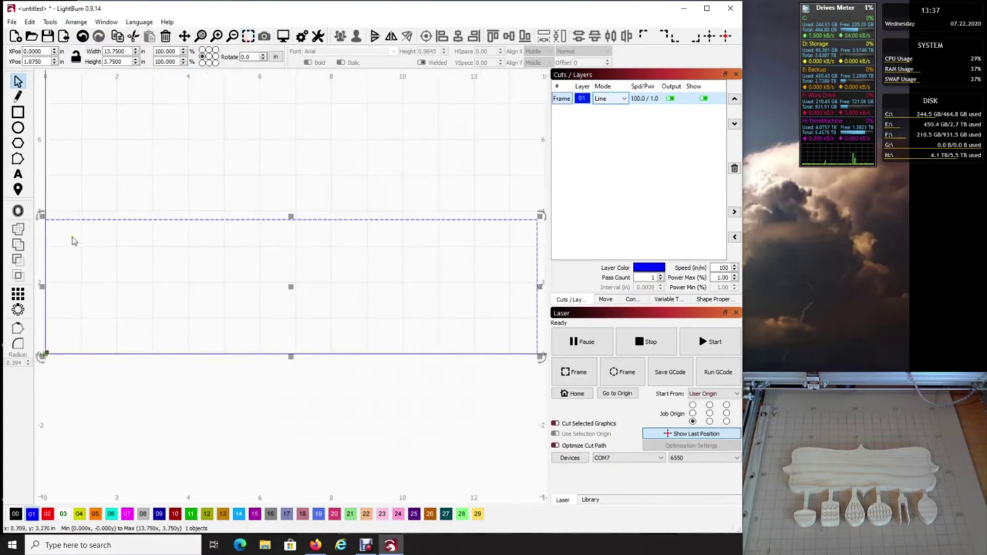
pyautogui.click(387, 153)
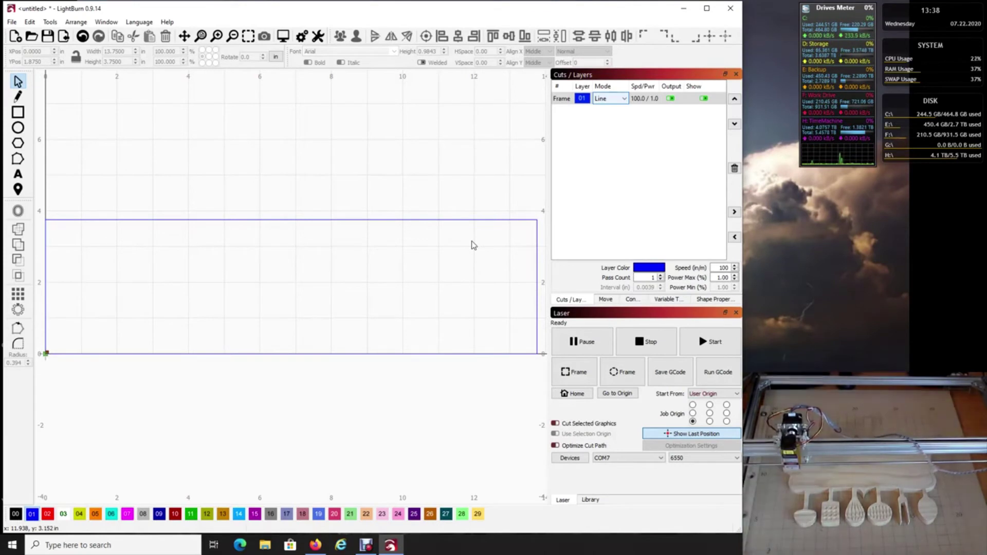
pyautogui.click(606, 299)
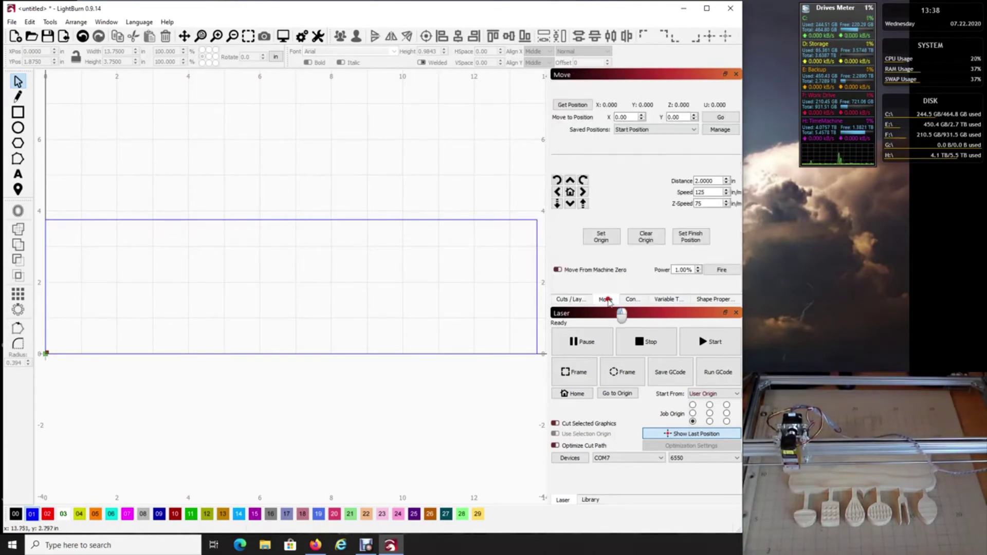
# Step: Fire the laser at 1% power to mark the start corner, set the origin there, jog upward and return to the origin with the beam on
pyautogui.click(729, 272)
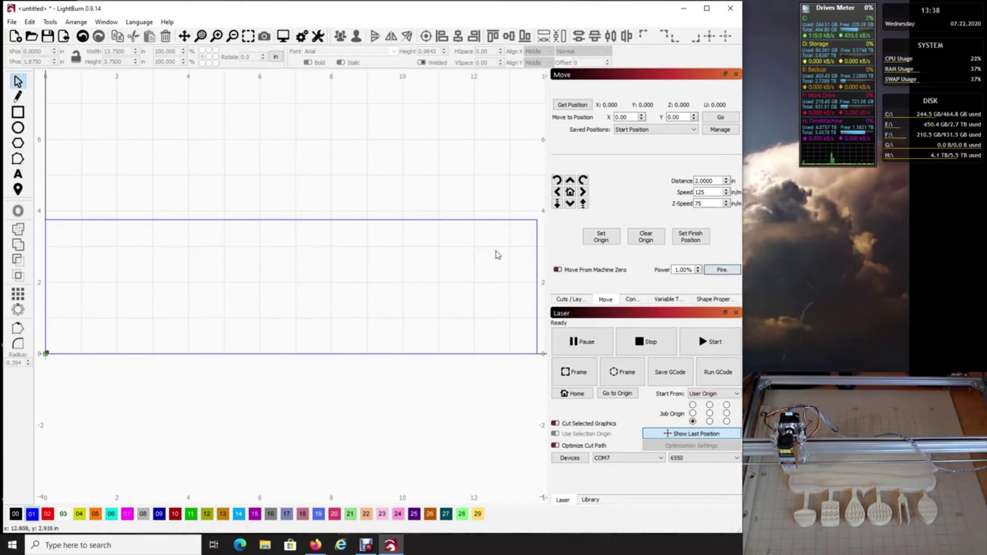
pyautogui.click(602, 237)
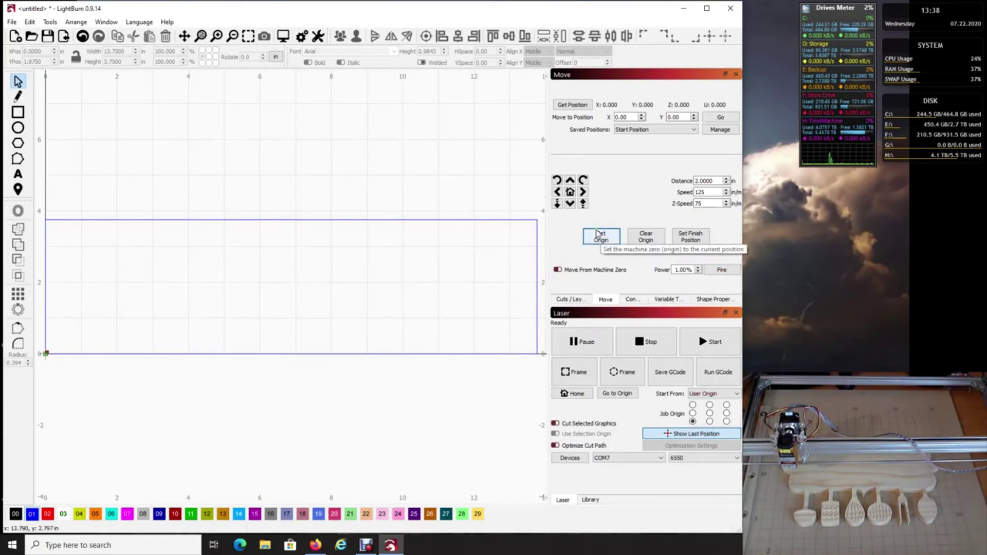
pyautogui.click(571, 105)
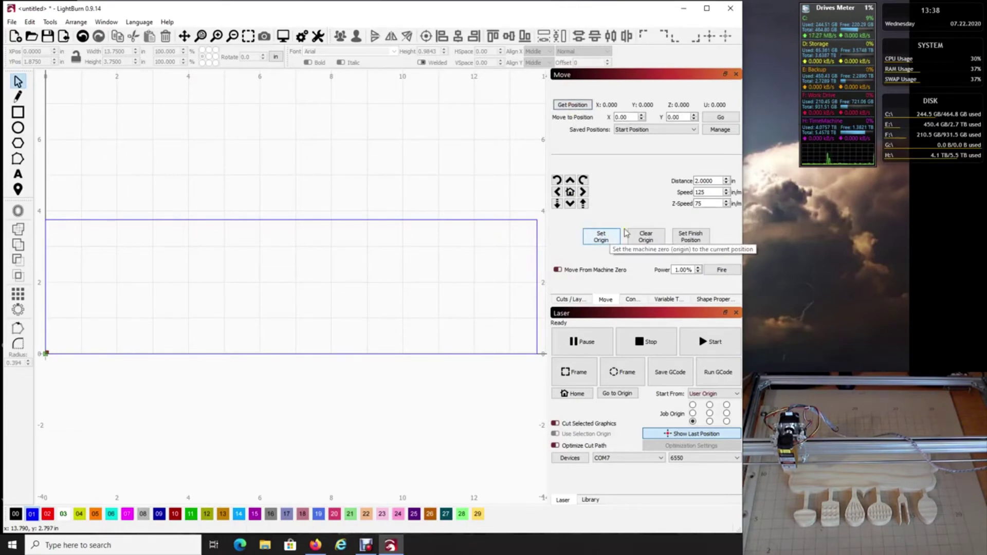
pyautogui.click(570, 180)
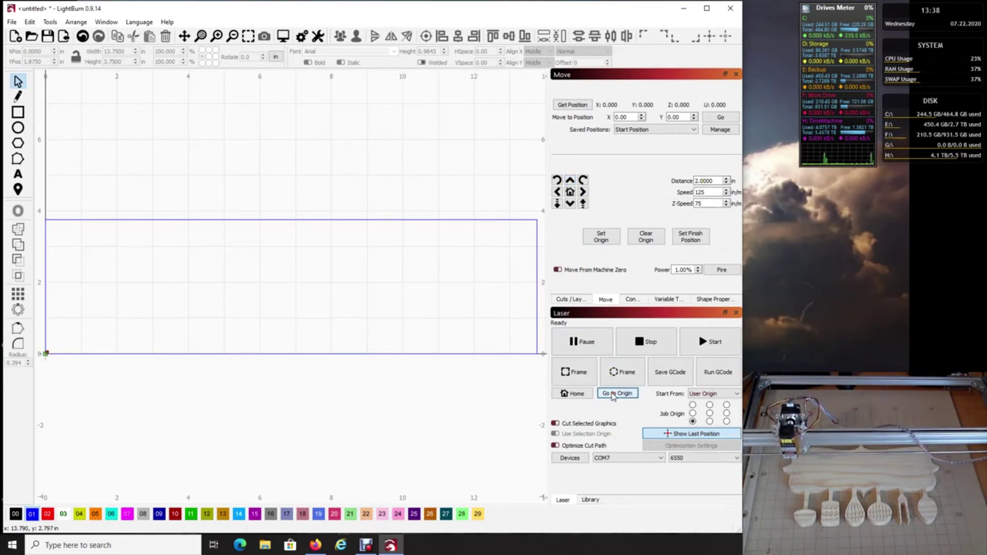
pyautogui.click(724, 271)
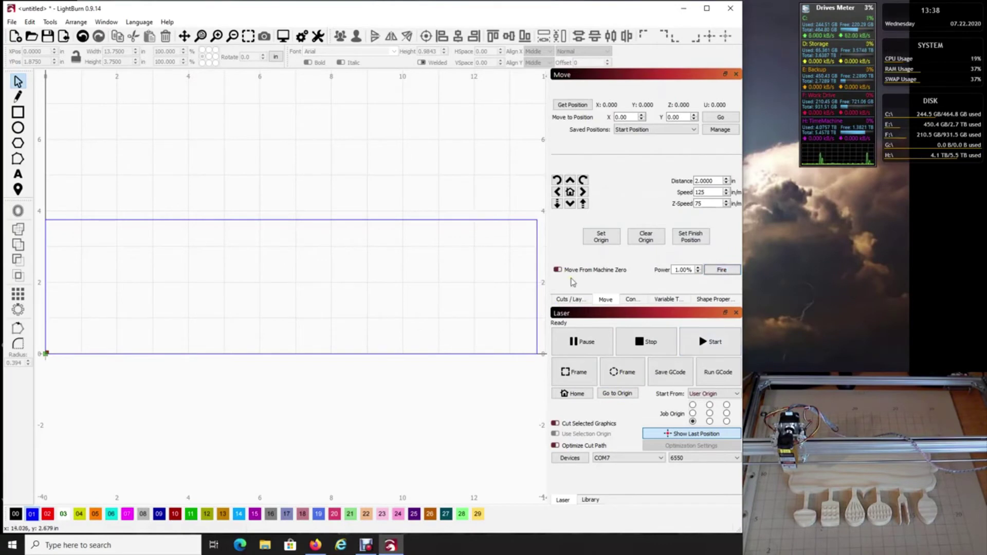
# Step: Check the Frame layer's cut settings, run the frame job on the workpiece, recheck the start point with the beam and run it again
pyautogui.click(569, 299)
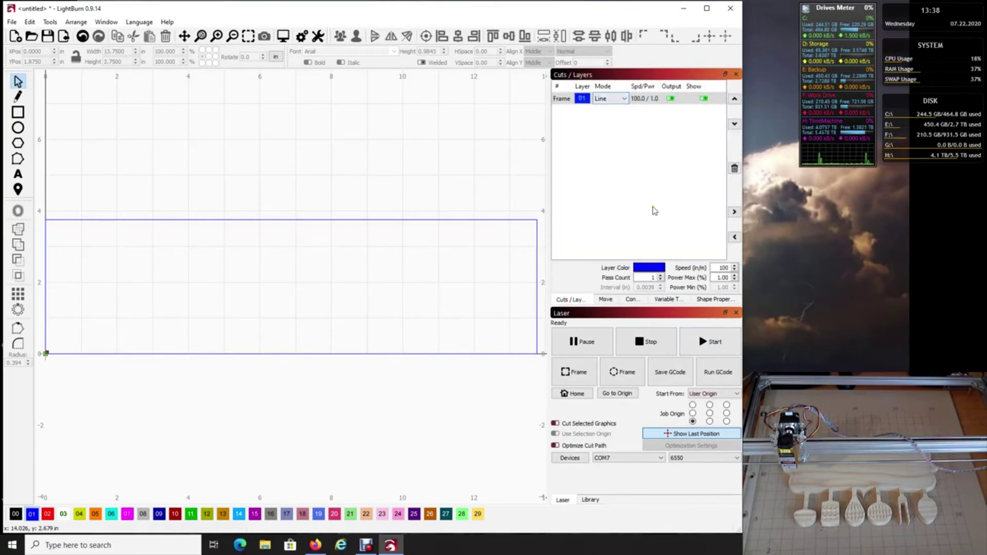
pyautogui.click(606, 300)
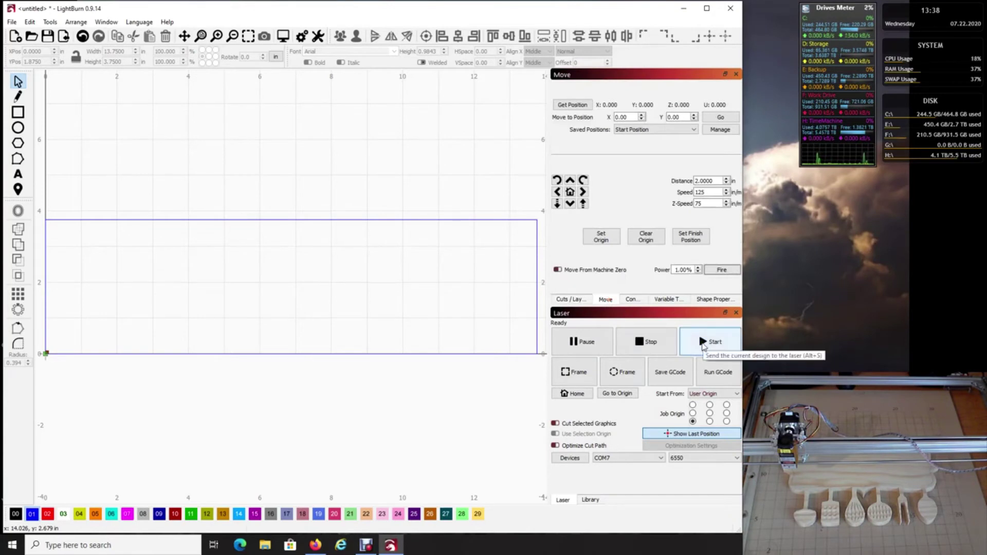
pyautogui.click(703, 346)
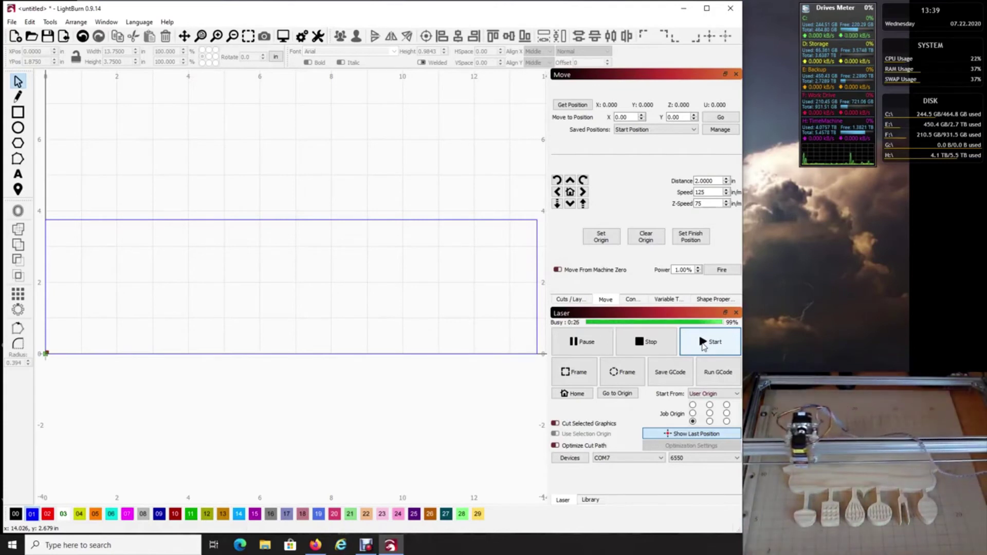
pyautogui.click(722, 270)
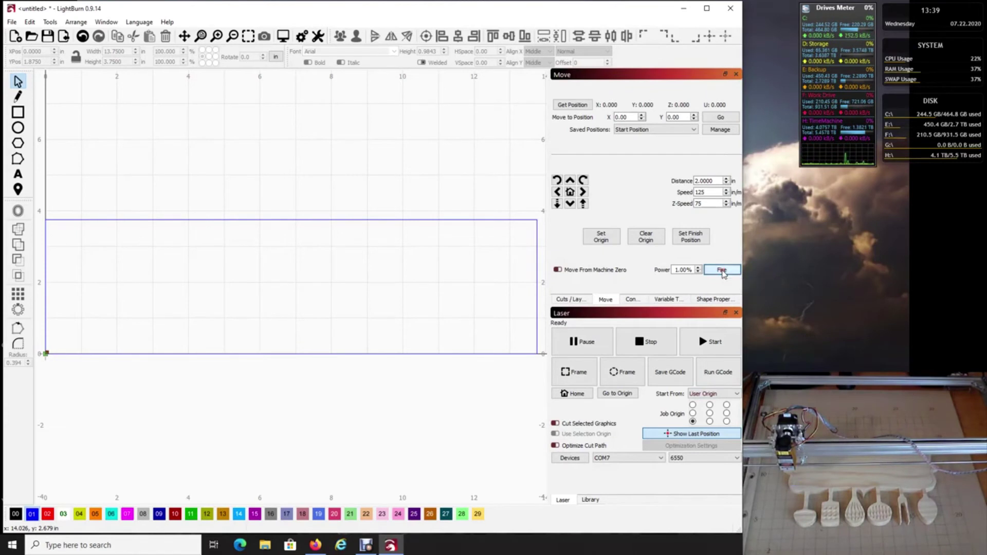
pyautogui.click(713, 346)
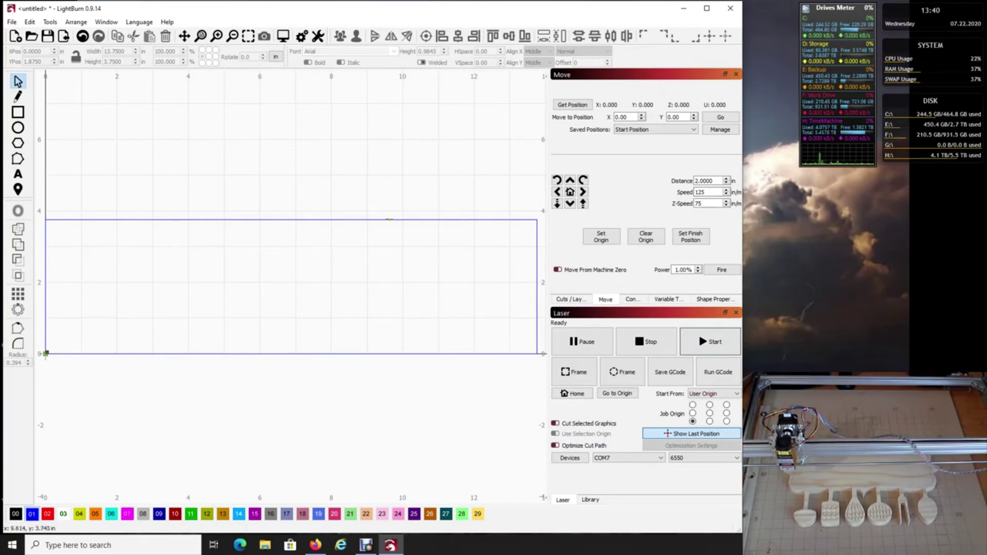
# Step: Resize the frame rectangle to 13.5 by 3.5 in with its aspect ratio locked, and run the frame job
pyautogui.click(389, 220)
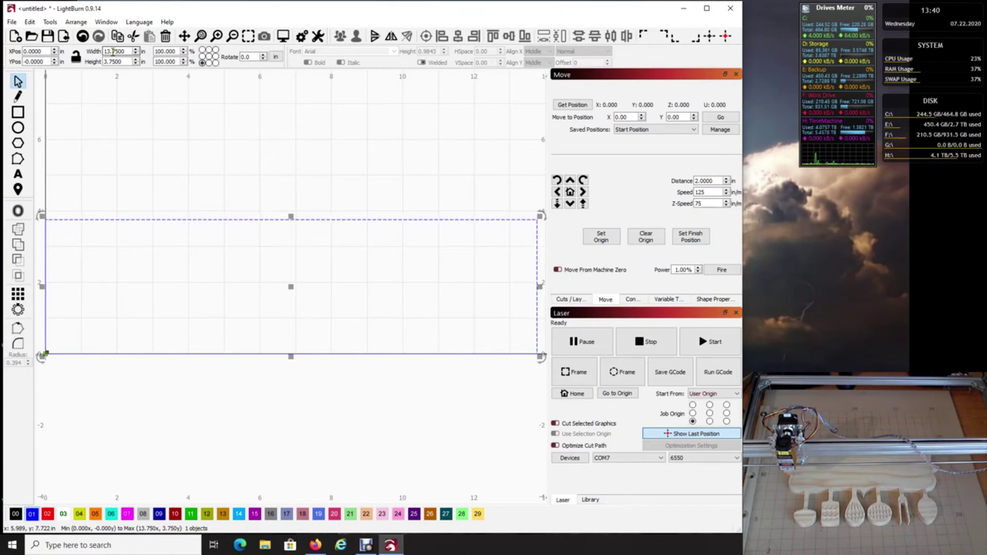
pyautogui.press('Tab')
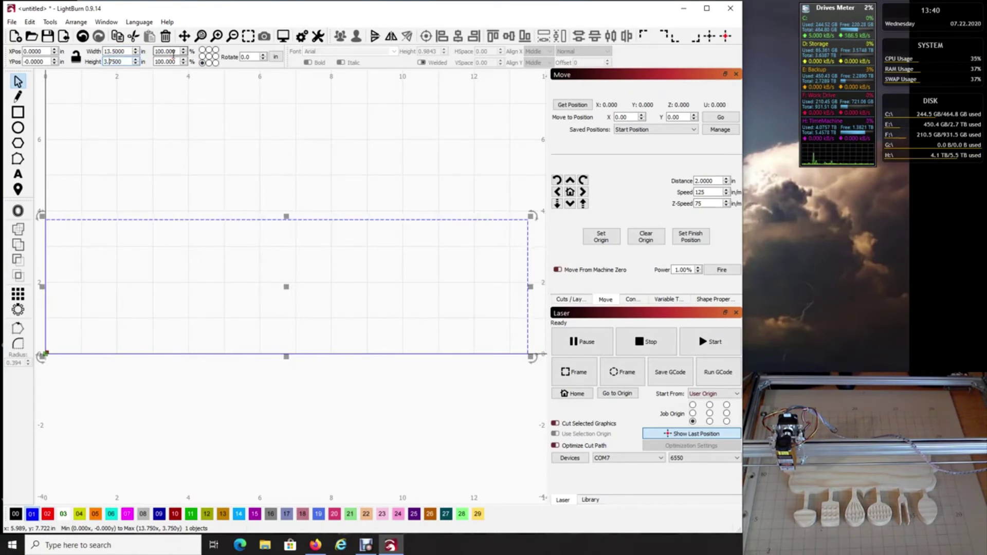
pyautogui.write('3.5')
pyautogui.press('Tab')
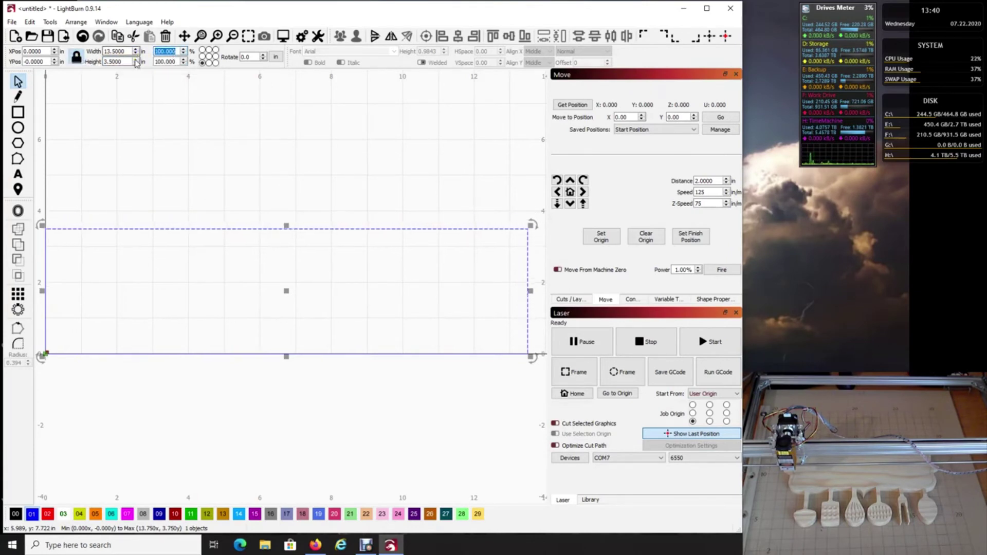
pyautogui.click(336, 189)
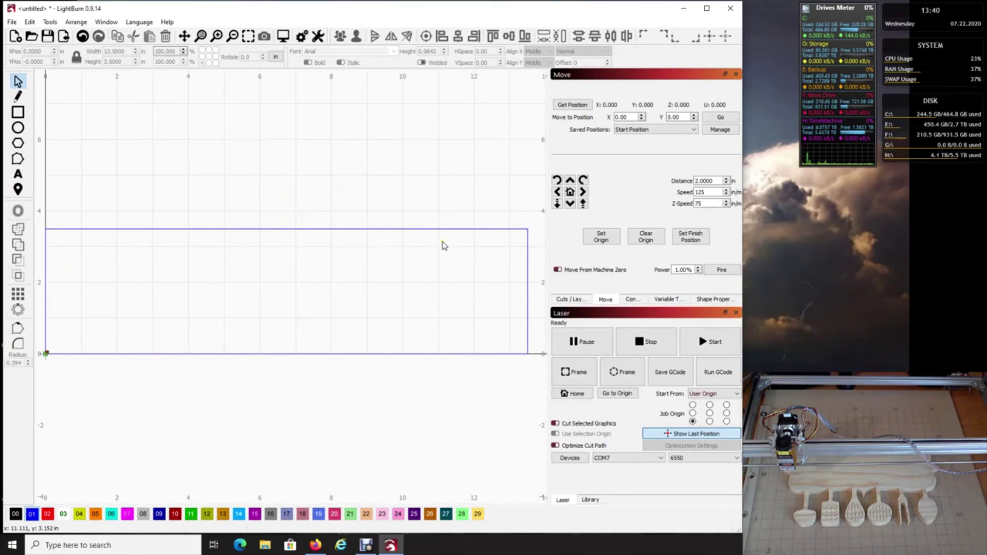
pyautogui.click(711, 346)
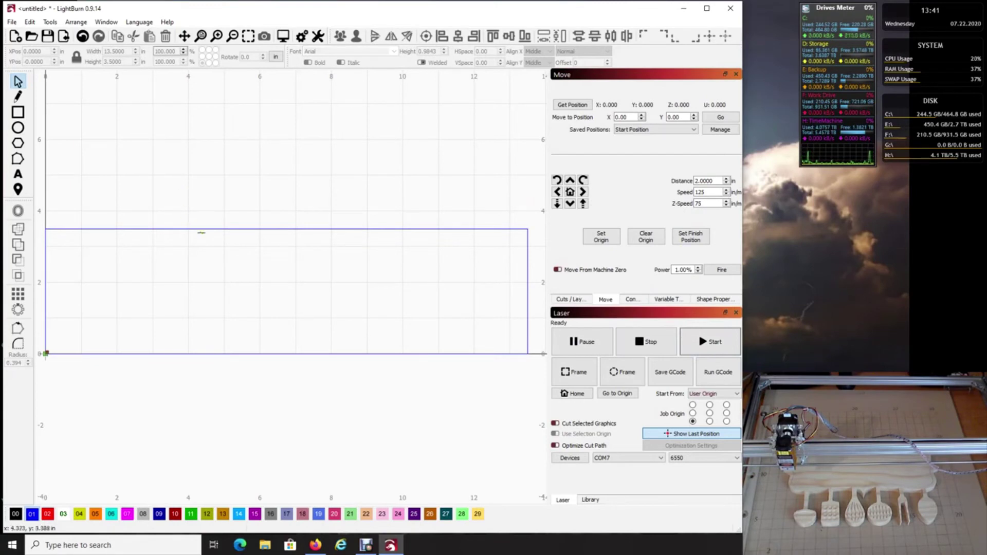
# Step: Raise the Frame layer's speed to 159 in/min and run the frame job again
pyautogui.click(203, 230)
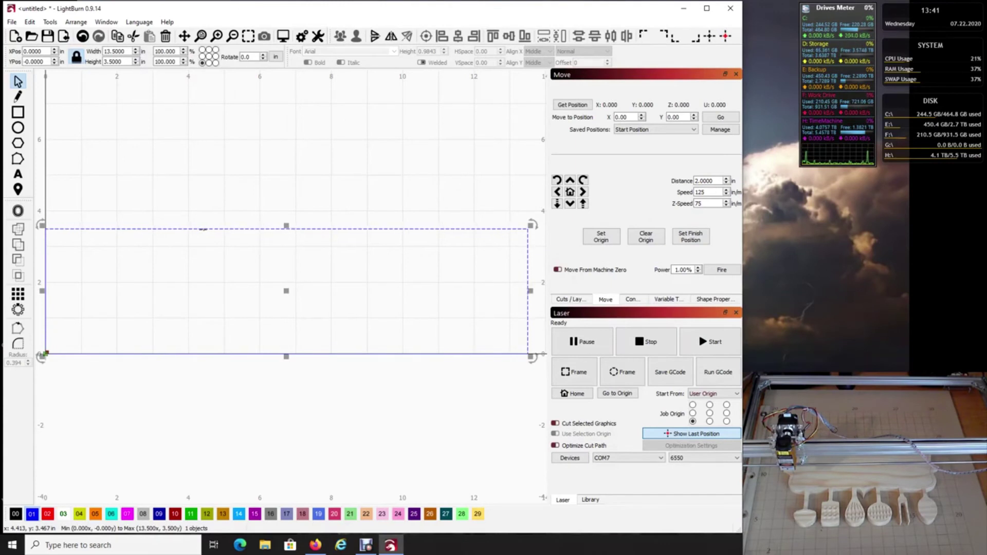
pyautogui.click(342, 162)
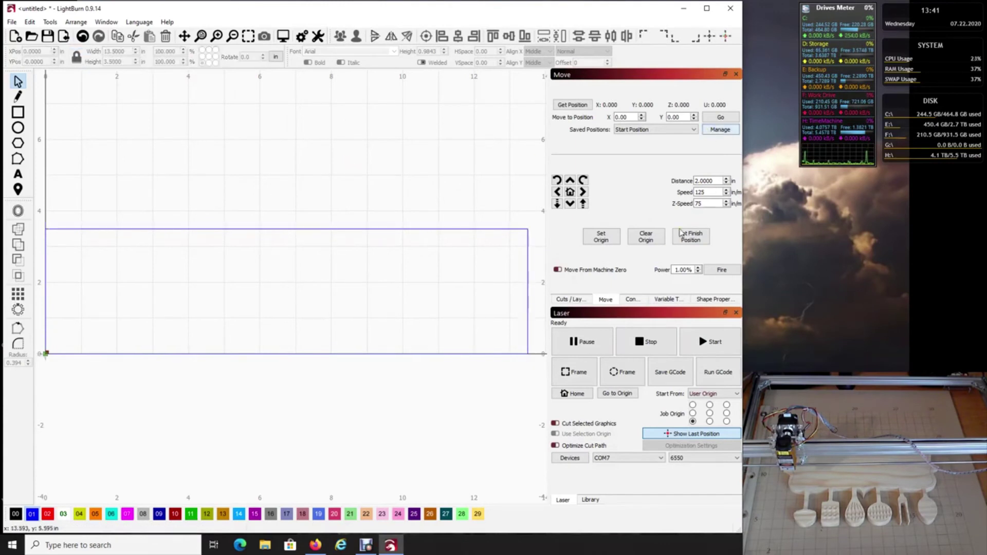
pyautogui.click(571, 299)
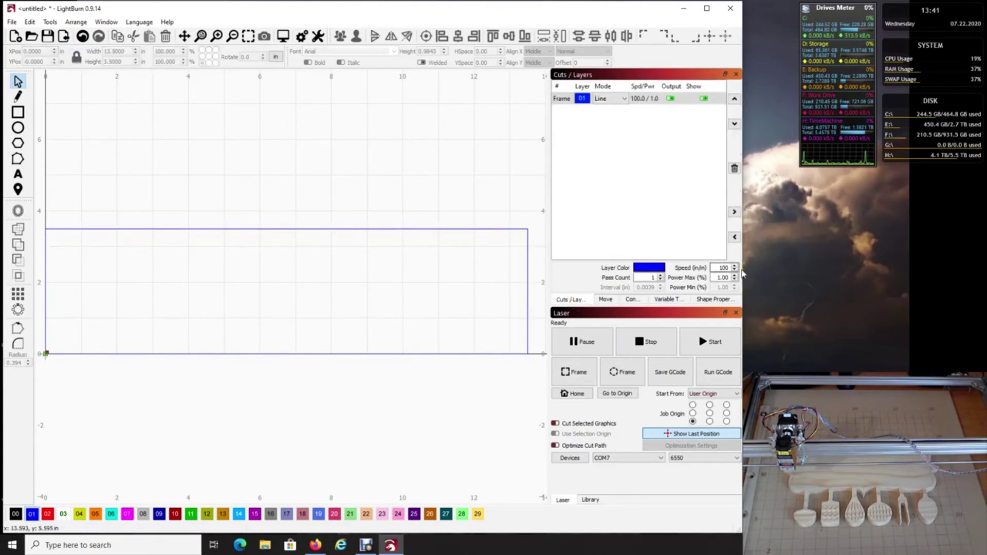
pyautogui.scroll(15, 736, 267)
pyautogui.click(717, 345)
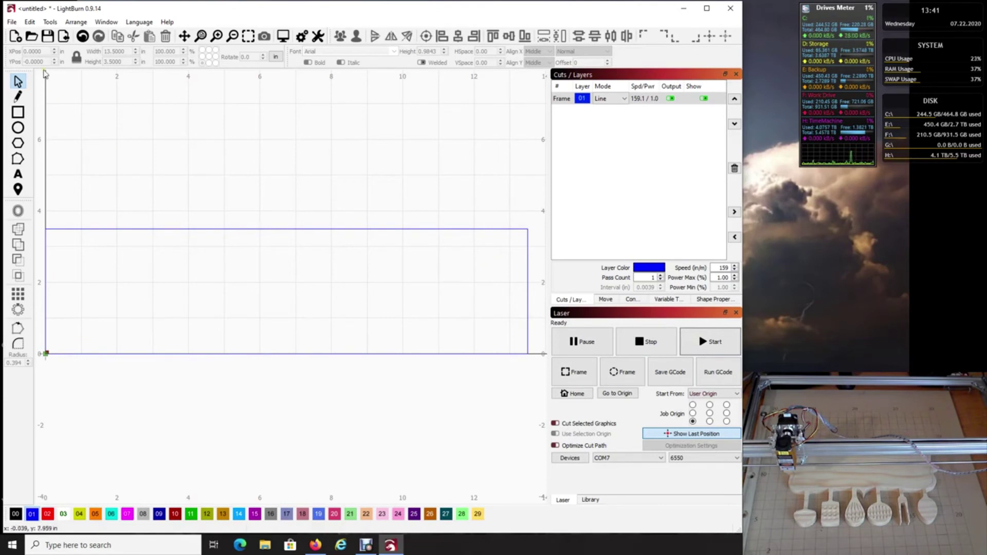
pyautogui.click(105, 117)
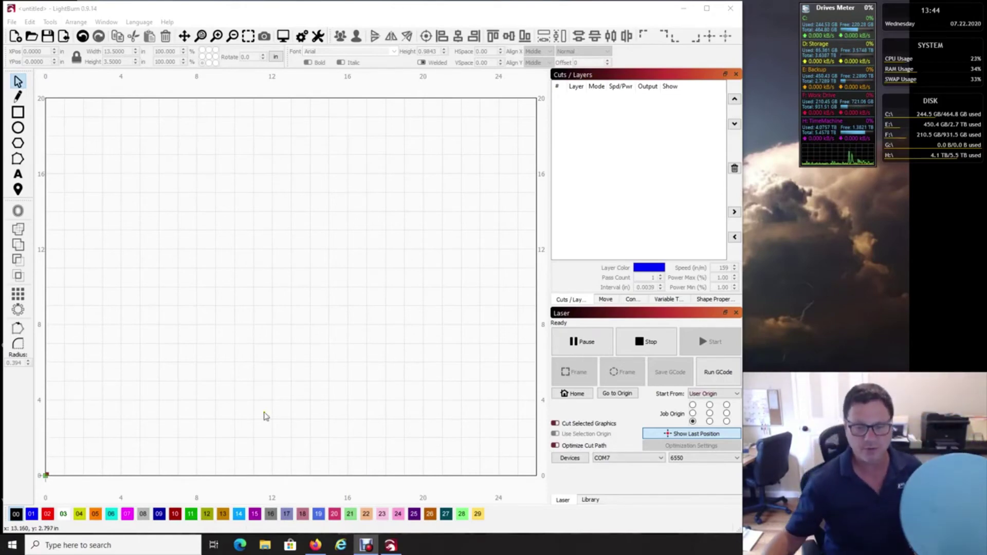
# Step: Switch to Firefox and examine the Instructables diagram on finding the center of a circle, and return to LightBurn
pyautogui.click(315, 545)
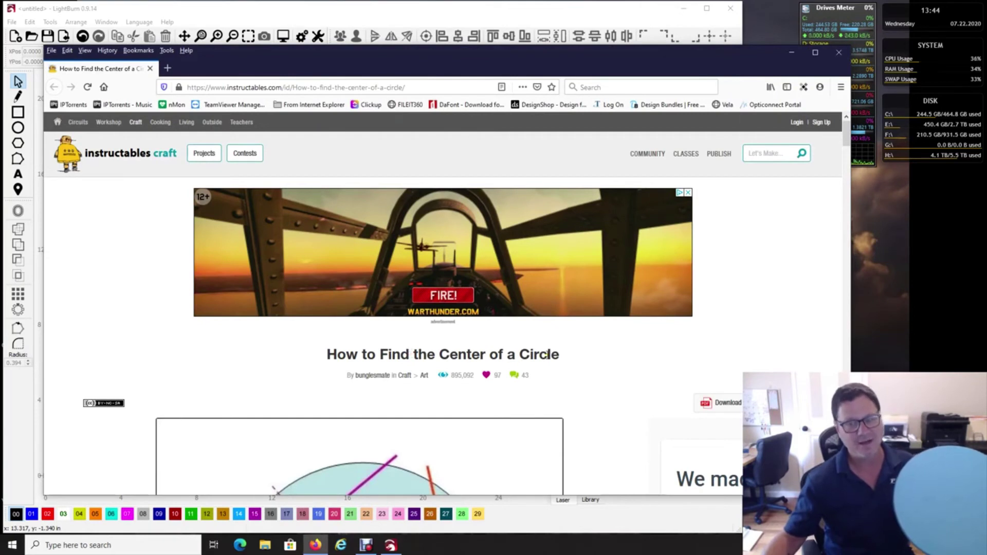
pyautogui.scroll(-5, 573, 385)
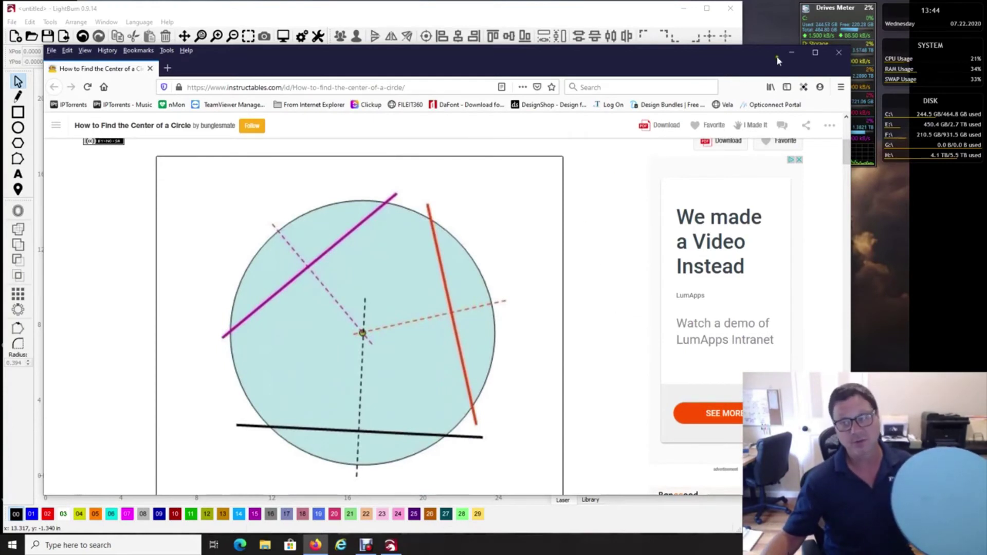
pyautogui.click(791, 53)
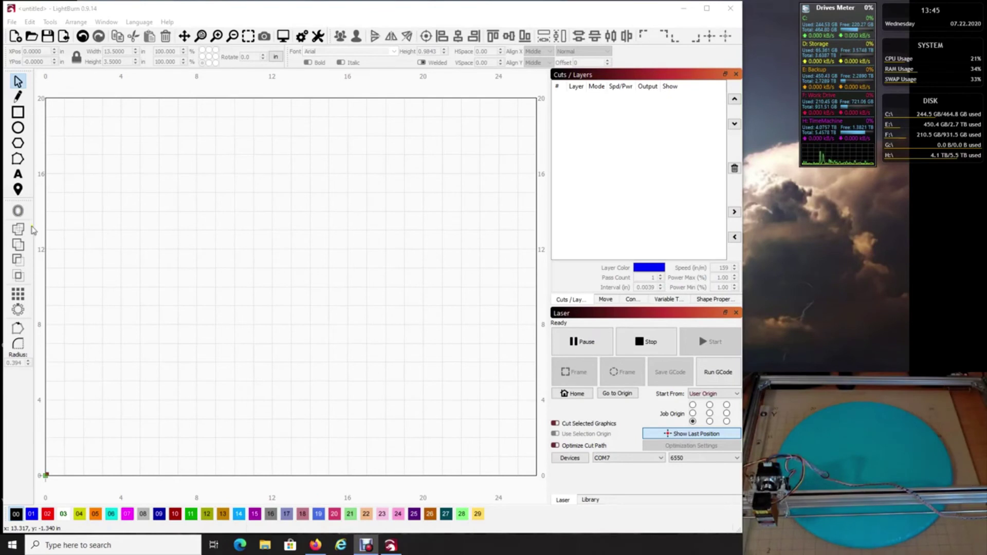
# Step: Draw an ellipse about 13.28 by 12.41 in near the middle of the empty page
pyautogui.click(155, 14)
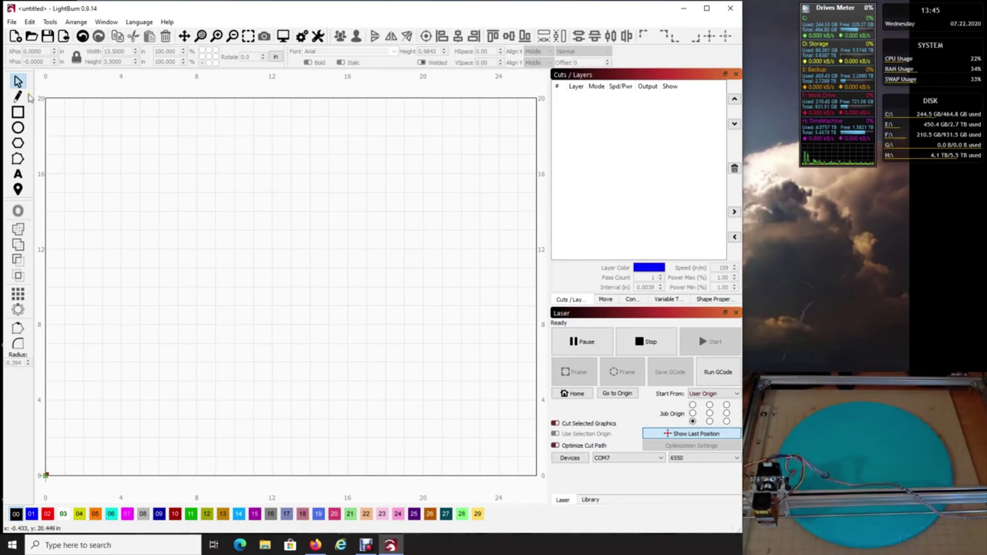
pyautogui.click(19, 129)
pyautogui.moveTo(140, 189); pyautogui.dragTo(390, 424)
pyautogui.click(275, 293)
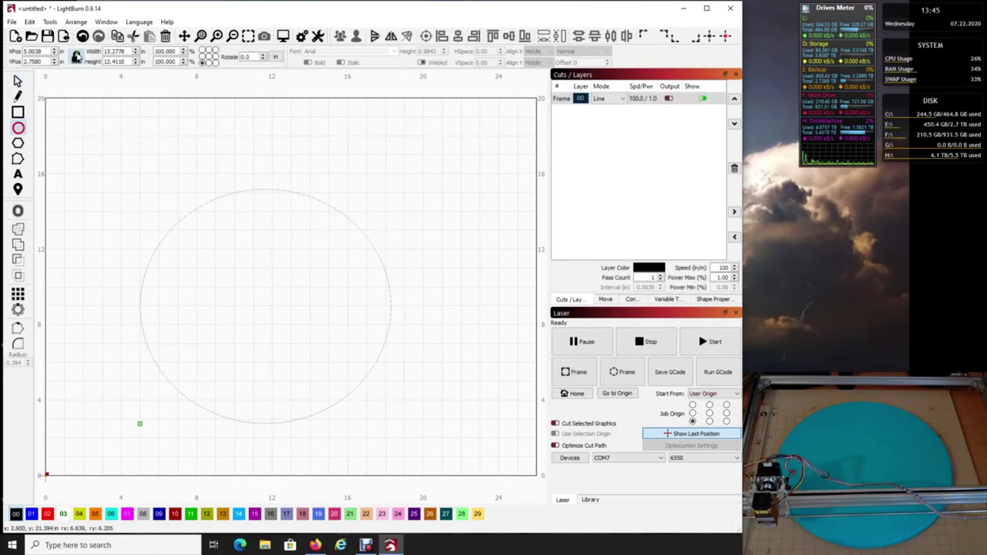
# Step: Unlock the ellipse's aspect ratio and set both its width and height to 17.5 in
pyautogui.click(76, 57)
pyautogui.moveTo(128, 51); pyautogui.dragTo(90, 54)
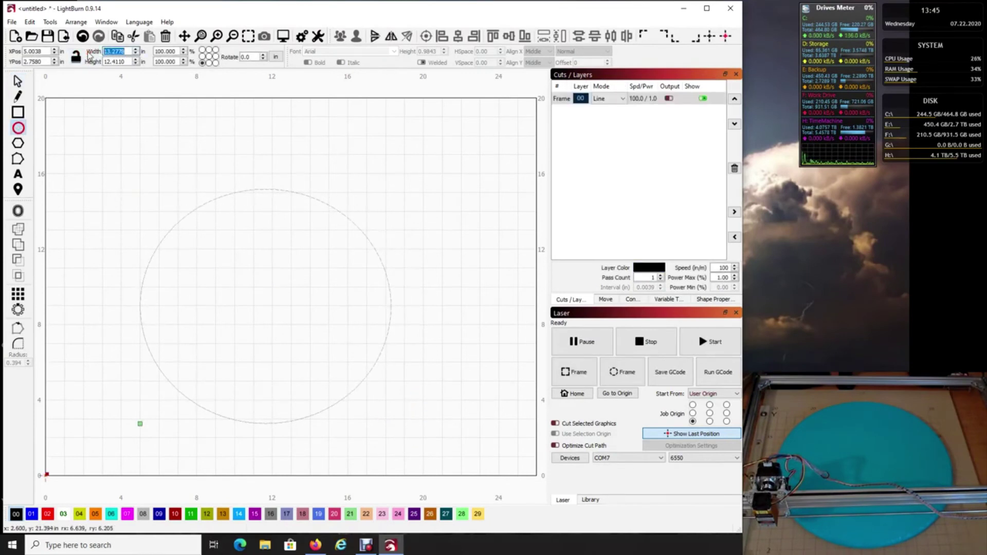
pyautogui.write('17.5')
pyautogui.press('Tab')
pyautogui.write('17')
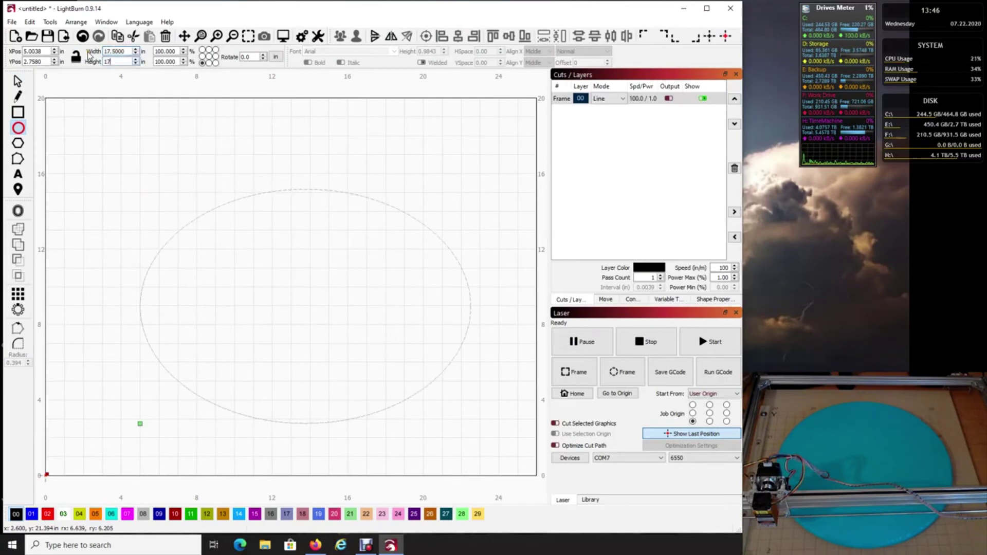
pyautogui.write('.5')
pyautogui.press('Tab')
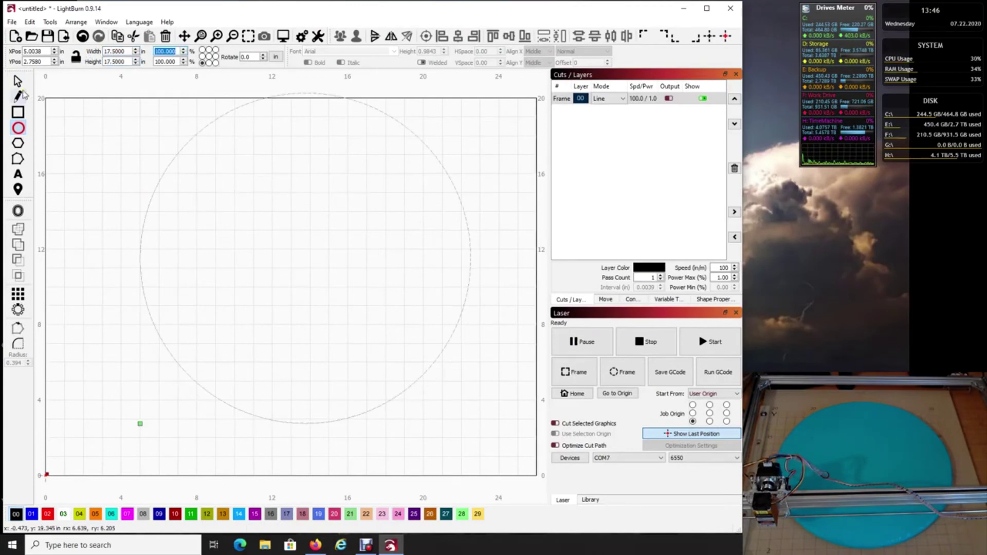
# Step: Move the circle to the lower-left corner of the page, fit it in view and deselect it
pyautogui.click(18, 82)
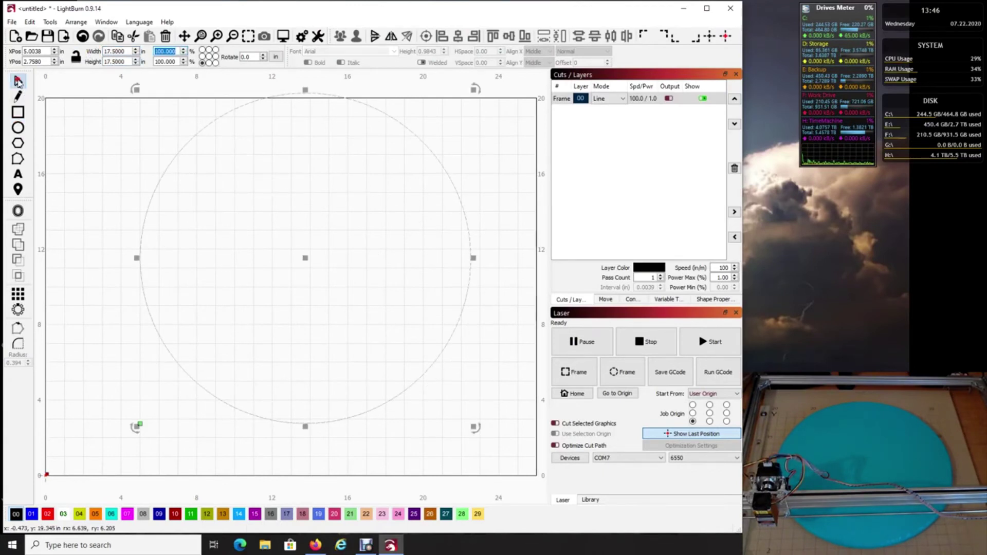
pyautogui.click(73, 23)
pyautogui.moveTo(93, 150)
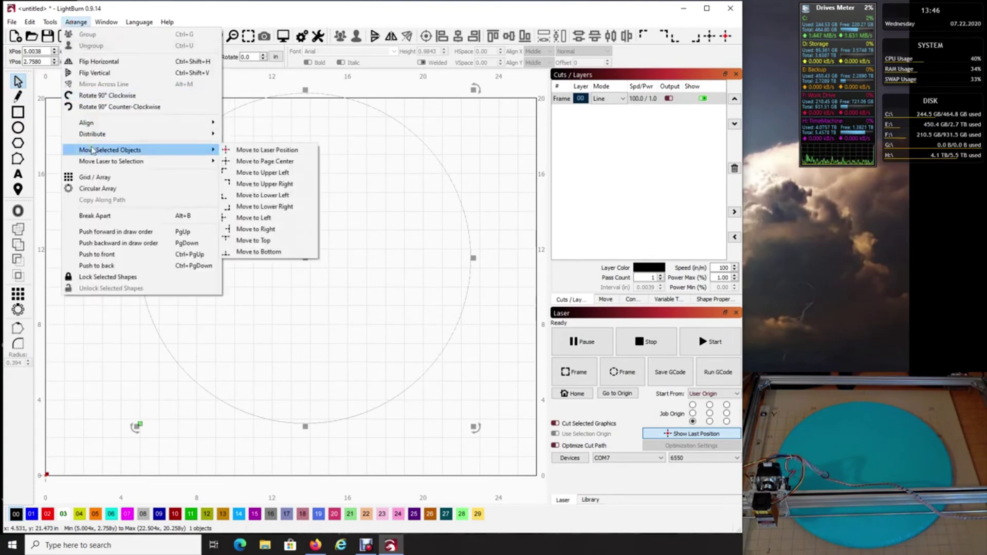
pyautogui.click(245, 196)
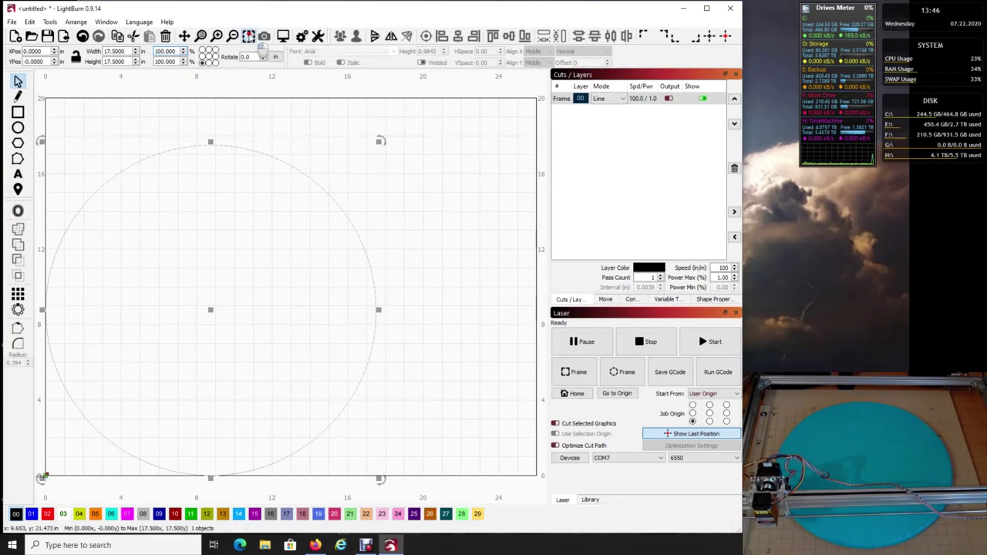
pyautogui.click(248, 36)
pyautogui.click(88, 149)
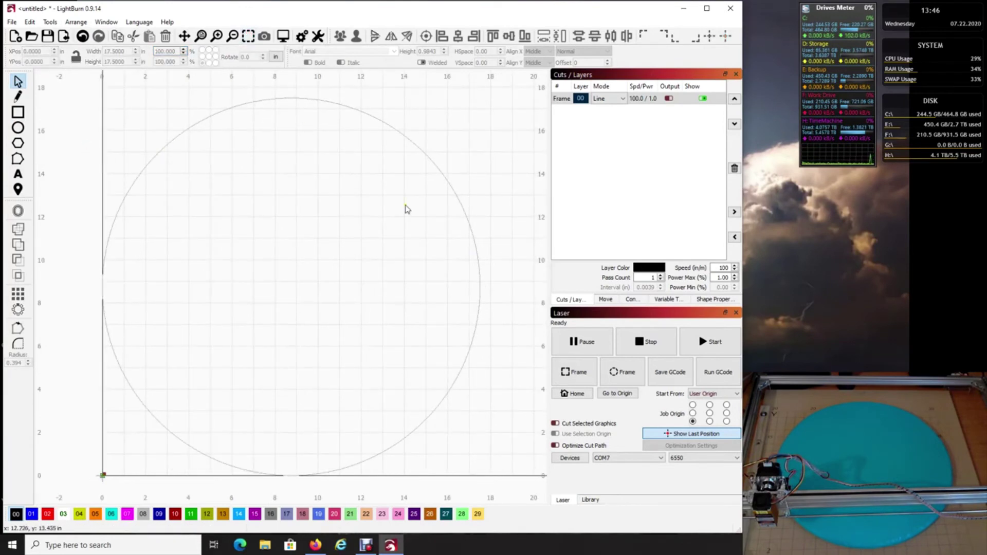
# Step: Reset layer 00 to its default cut settings, name it Circle, and set its speed to 110 in/min and max power to 1%
pyautogui.click(563, 101)
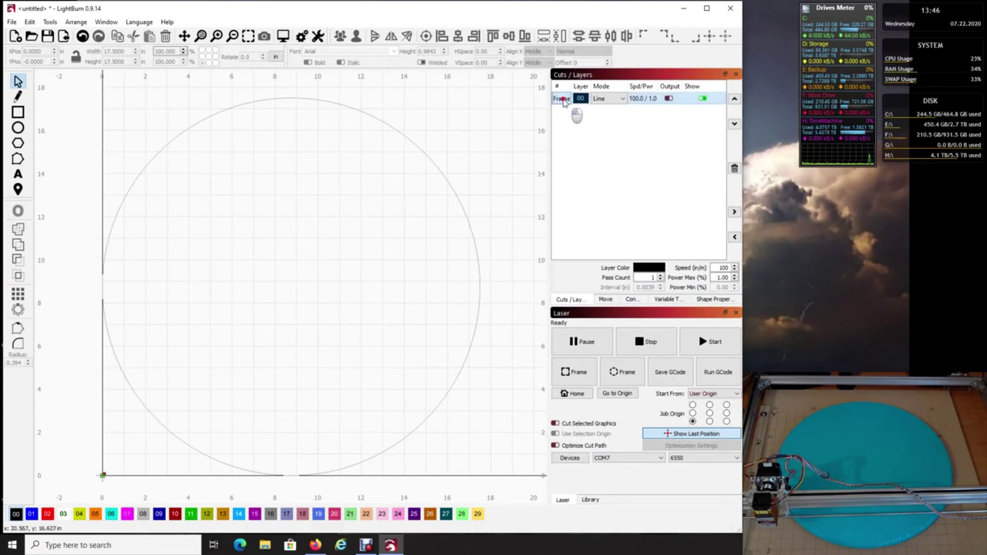
pyautogui.doubleClick(564, 102)
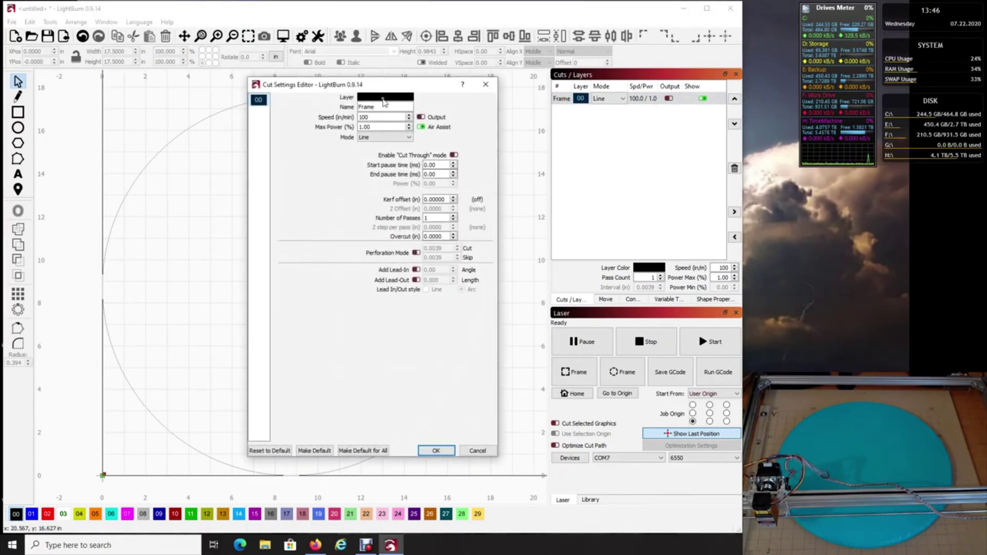
pyautogui.click(269, 451)
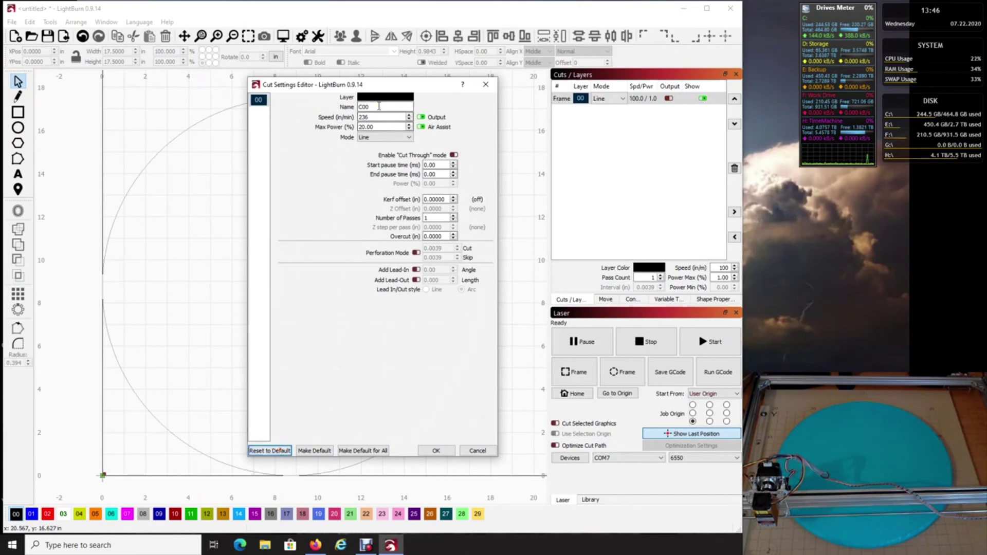
pyautogui.moveTo(379, 106); pyautogui.dragTo(288, 109)
pyautogui.write('Circle')
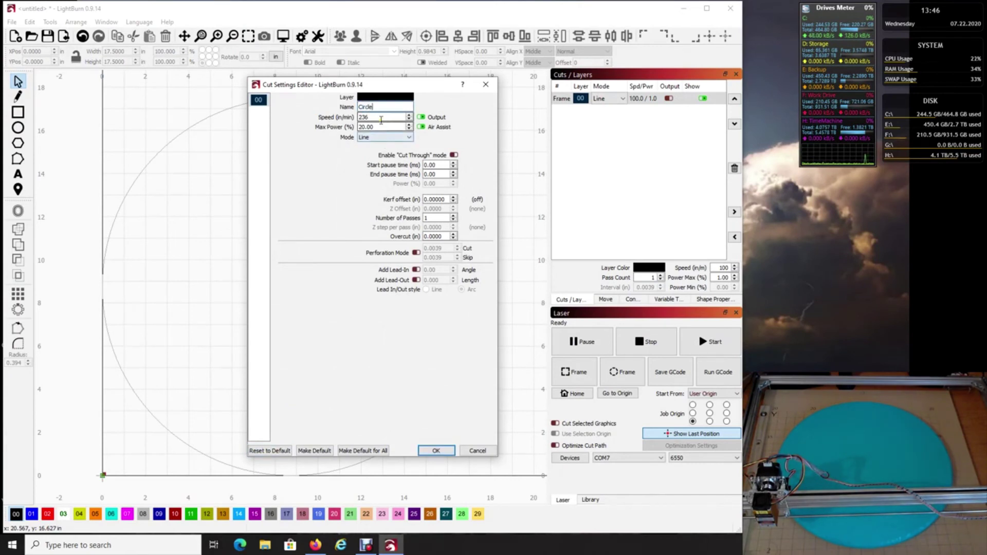
pyautogui.moveTo(390, 118); pyautogui.dragTo(321, 120)
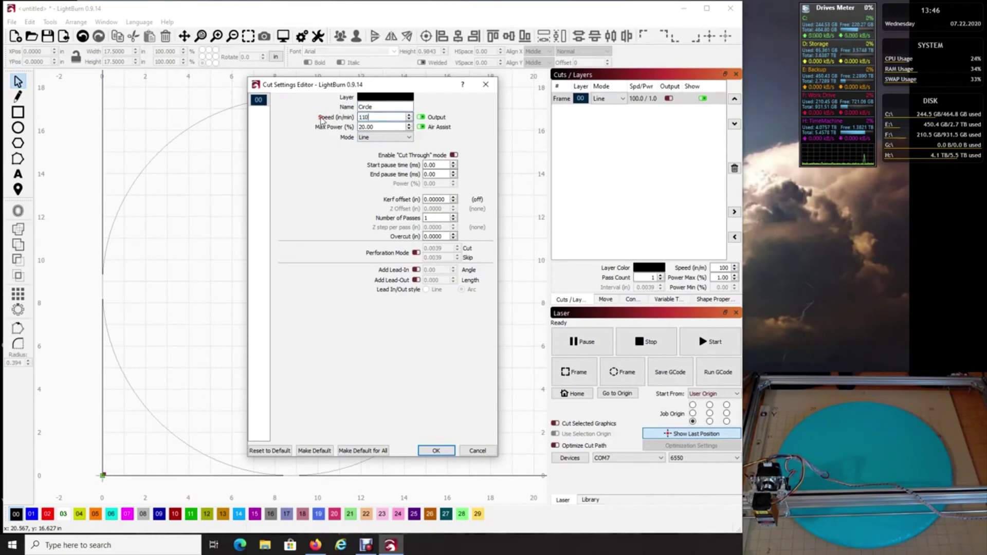
pyautogui.press('Tab')
pyautogui.write('1')
pyautogui.press('Tab')
pyautogui.click(436, 451)
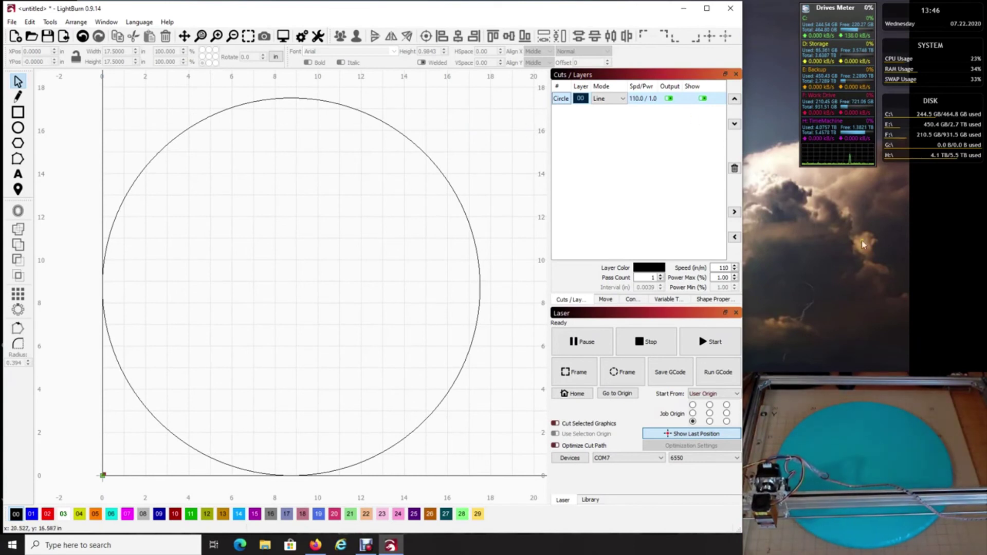
# Step: Refresh the laser connection and position, set the user origin at the current position, and choose the center point as job origin
pyautogui.click(570, 458)
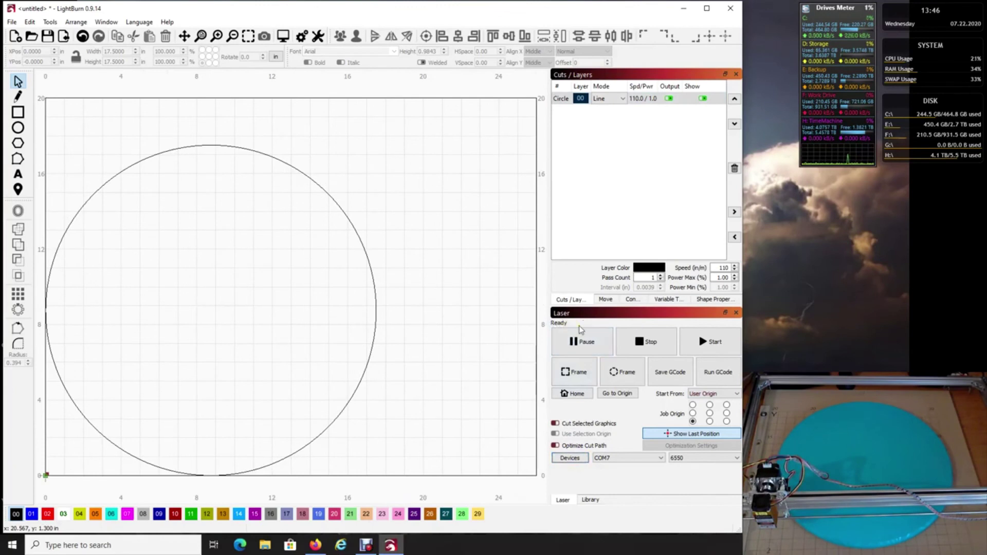
pyautogui.click(606, 300)
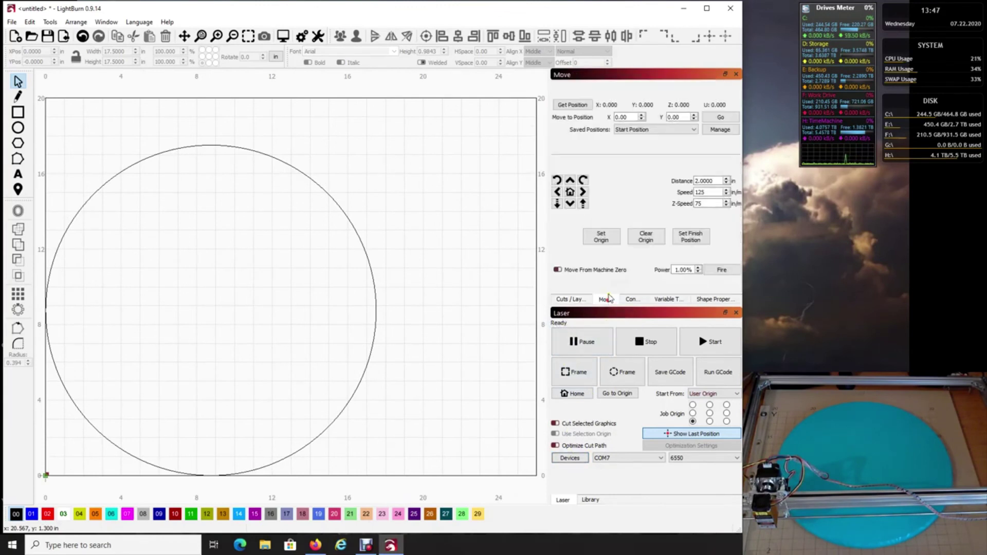
pyautogui.click(572, 104)
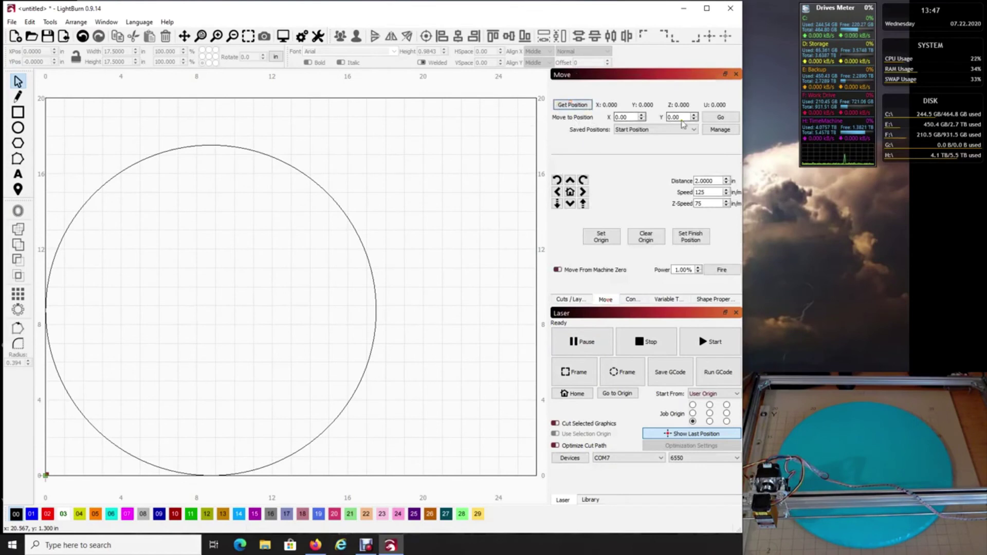
pyautogui.click(606, 242)
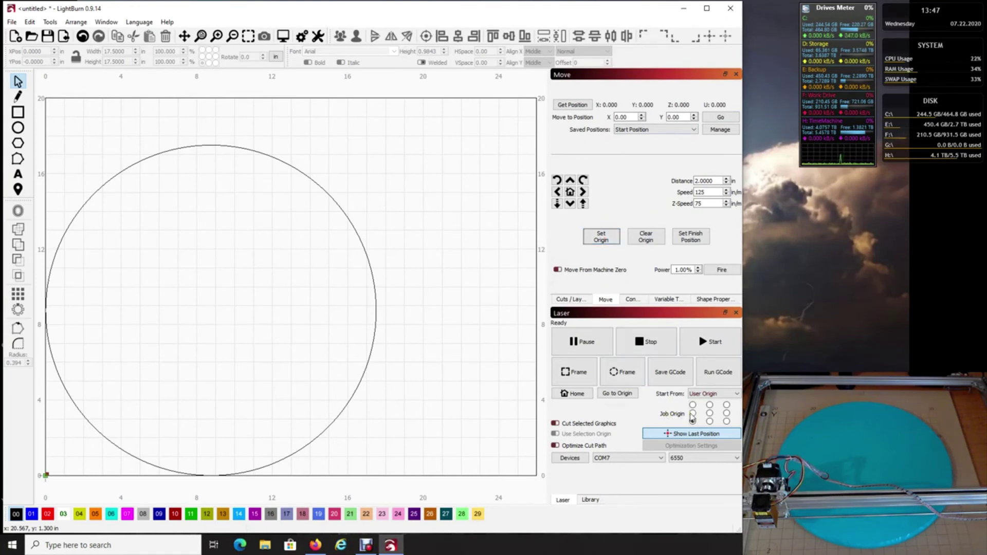
pyautogui.click(710, 412)
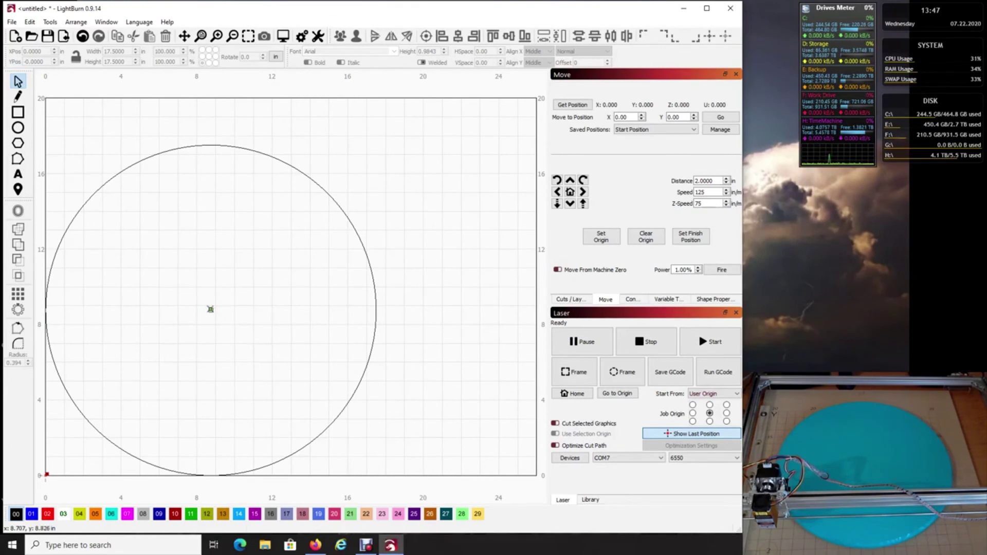
# Step: Select the 17.5 in circle, move the laser to the selection center, and fire the beam at 1% power
pyautogui.click(249, 35)
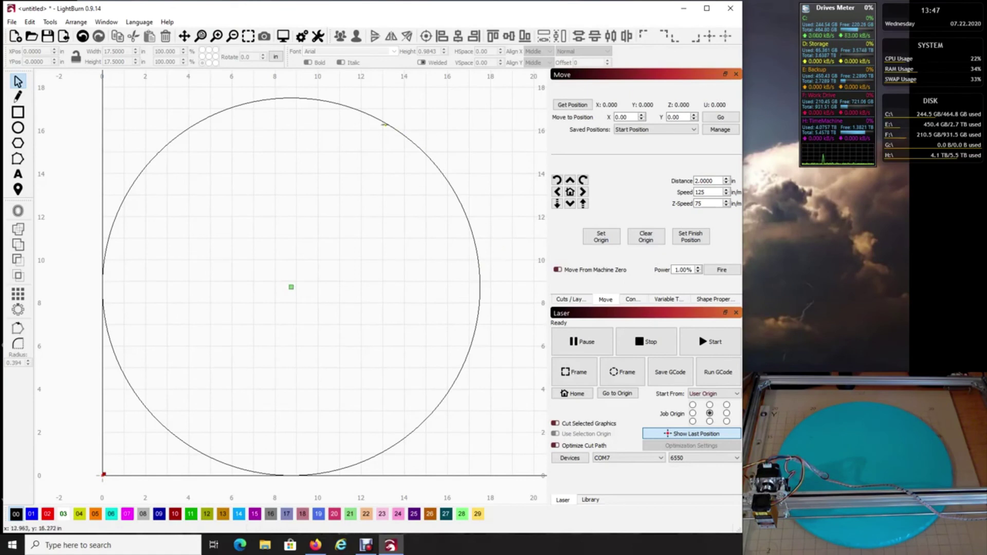
pyautogui.click(374, 117)
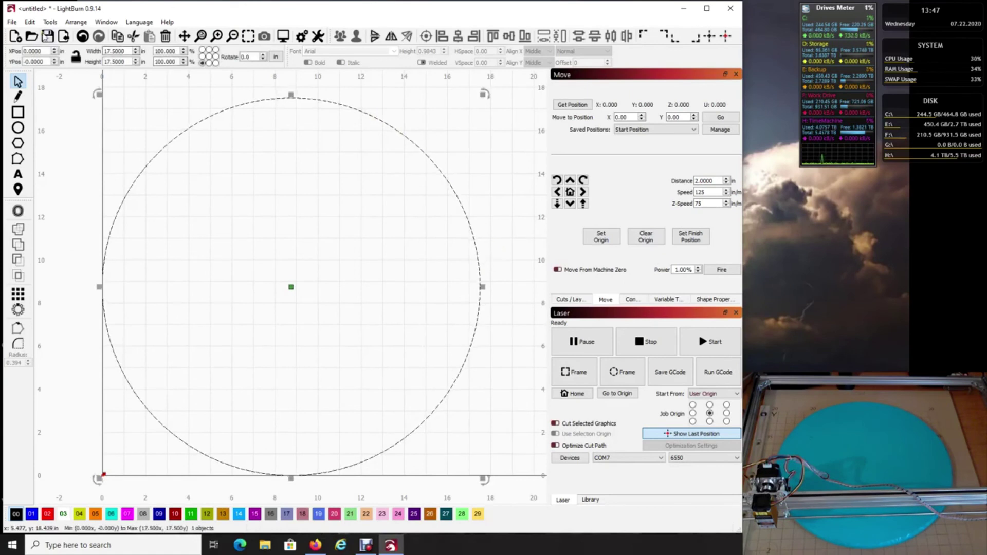
pyautogui.click(74, 22)
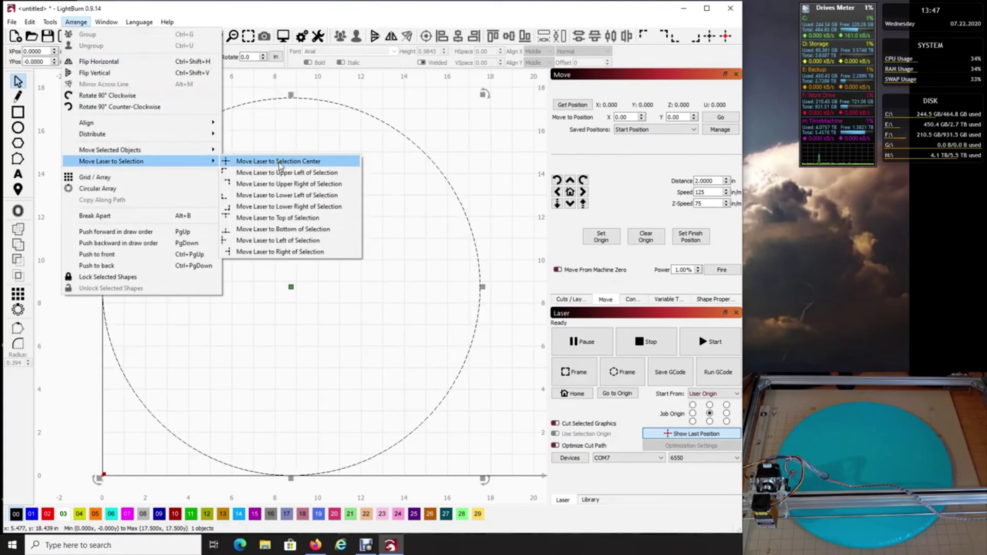
pyautogui.click(279, 162)
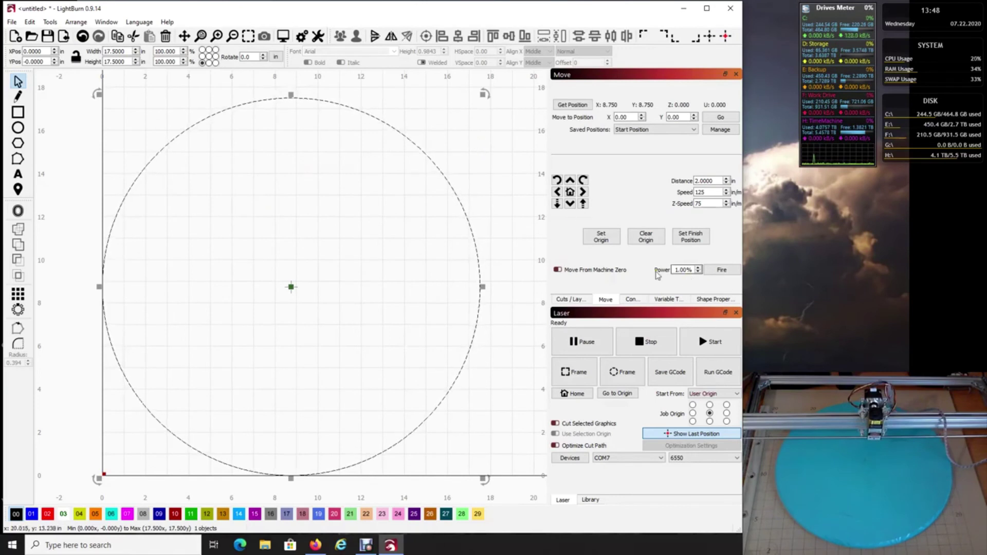
pyautogui.click(725, 273)
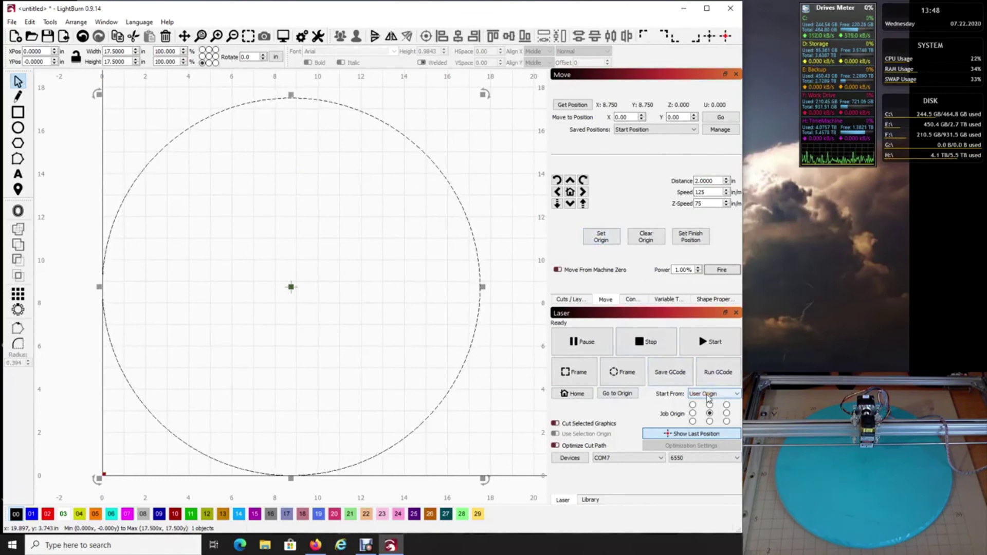
# Step: Set the user origin at the laser's current position with jobs starting from User Origin, and deselect the circle
pyautogui.click(603, 238)
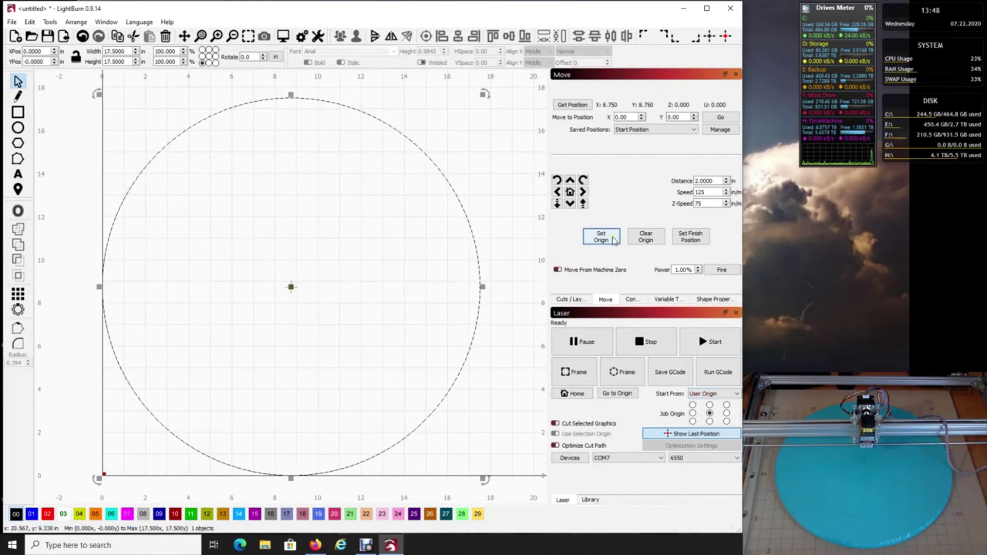
pyautogui.click(707, 394)
pyautogui.click(707, 394)
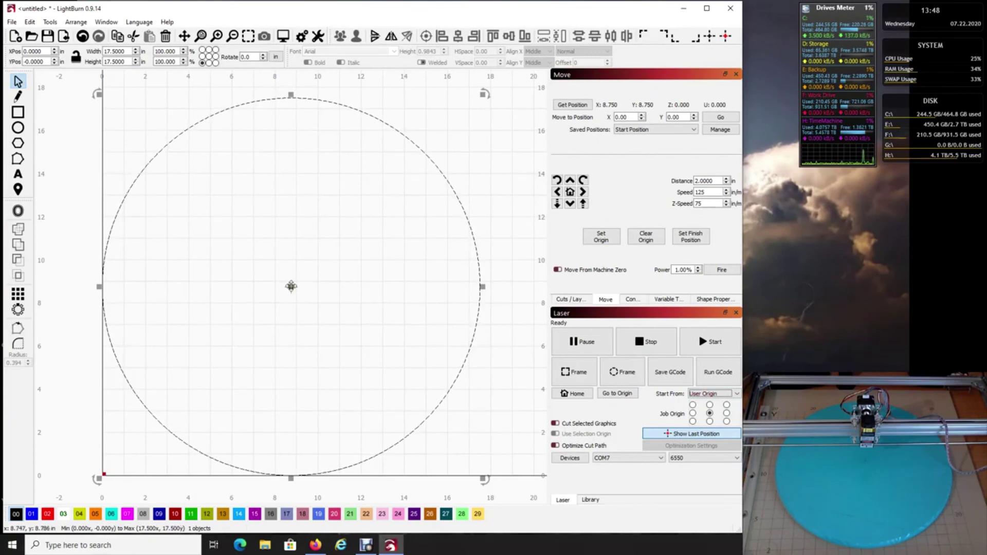
pyautogui.click(487, 134)
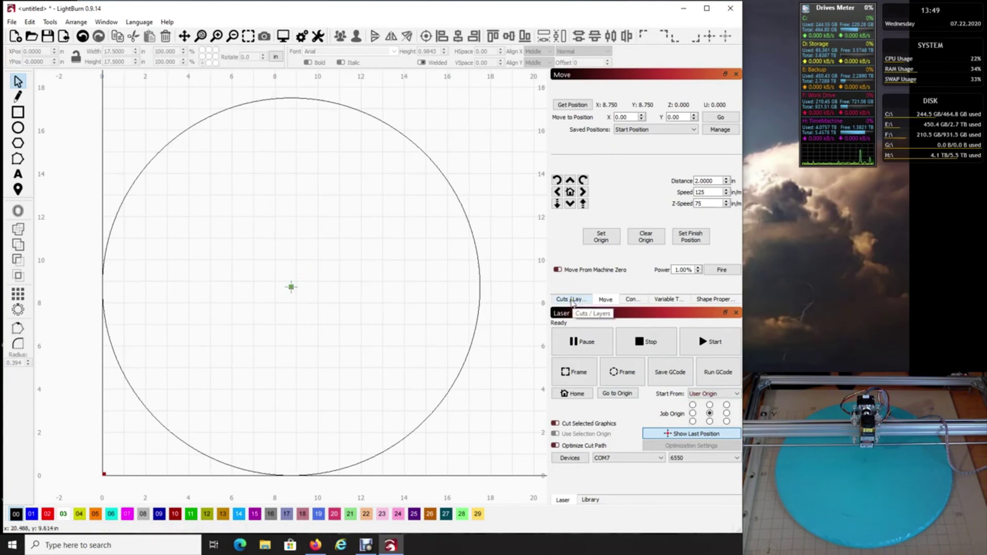
# Step: Disable Return to Finish Position in the device settings and save the change
pyautogui.click(572, 299)
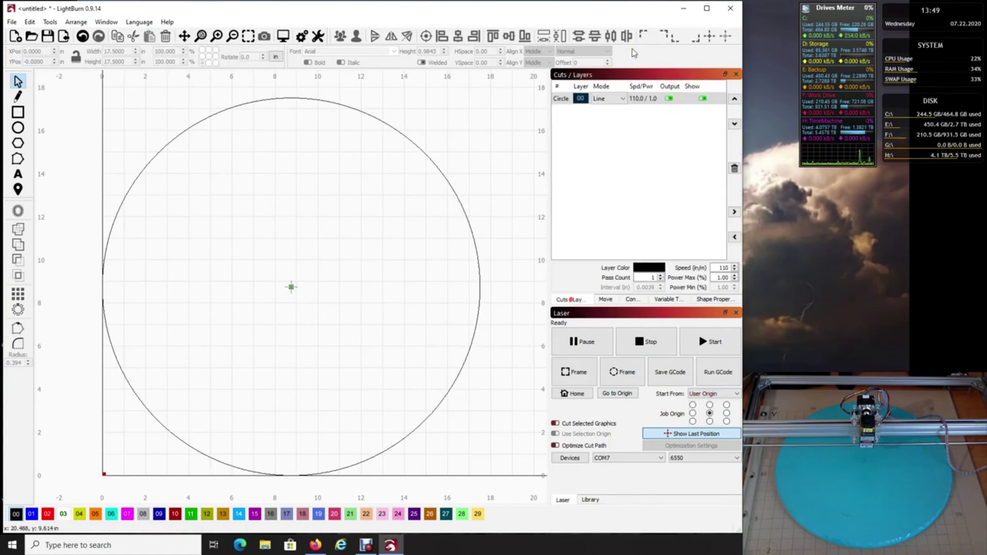
pyautogui.click(605, 300)
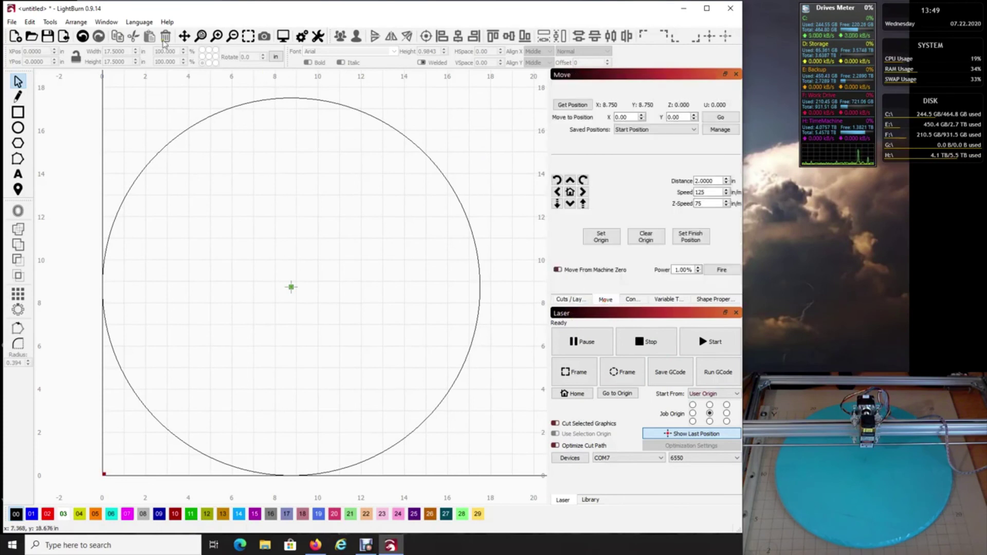
pyautogui.click(30, 23)
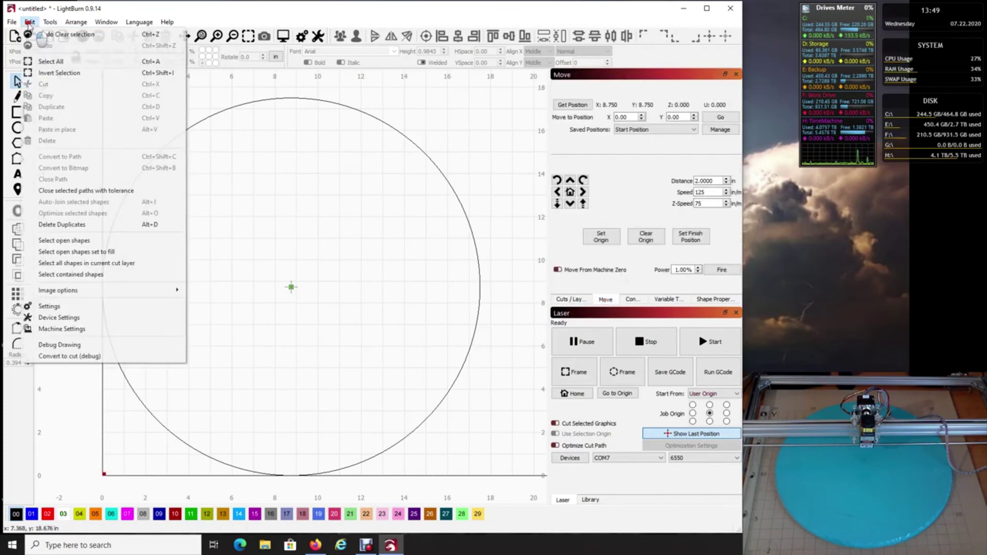
pyautogui.click(104, 317)
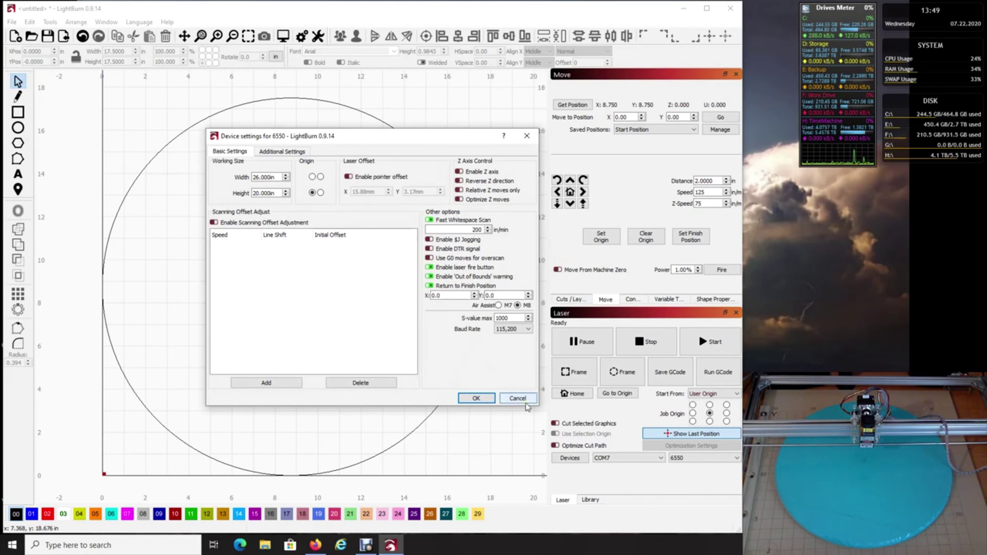
pyautogui.moveTo(442, 137); pyautogui.dragTo(535, 68)
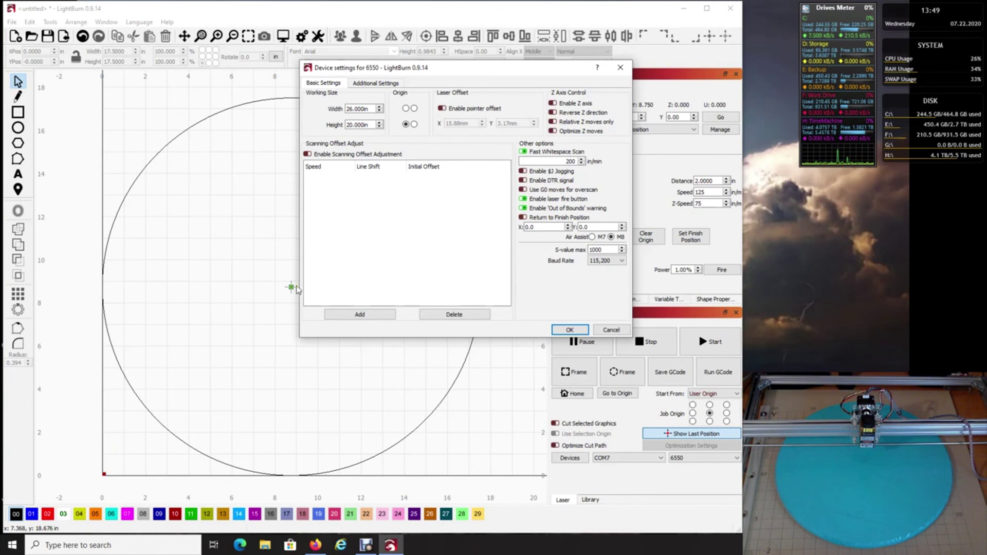
pyautogui.click(569, 330)
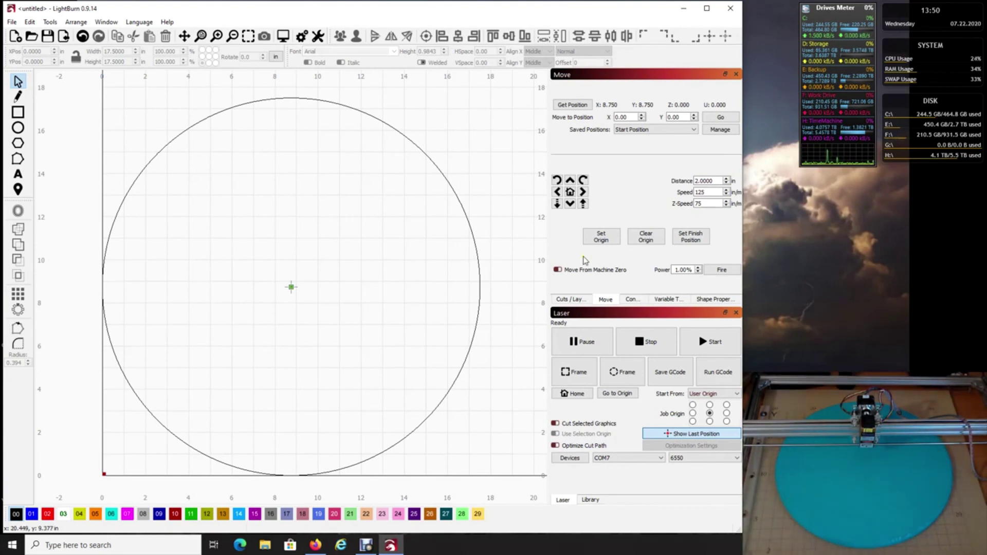
# Step: Select the circle, jog the laser 2 in toward positive Y and back to the user origin, and fire the beam at 1% power
pyautogui.click(570, 301)
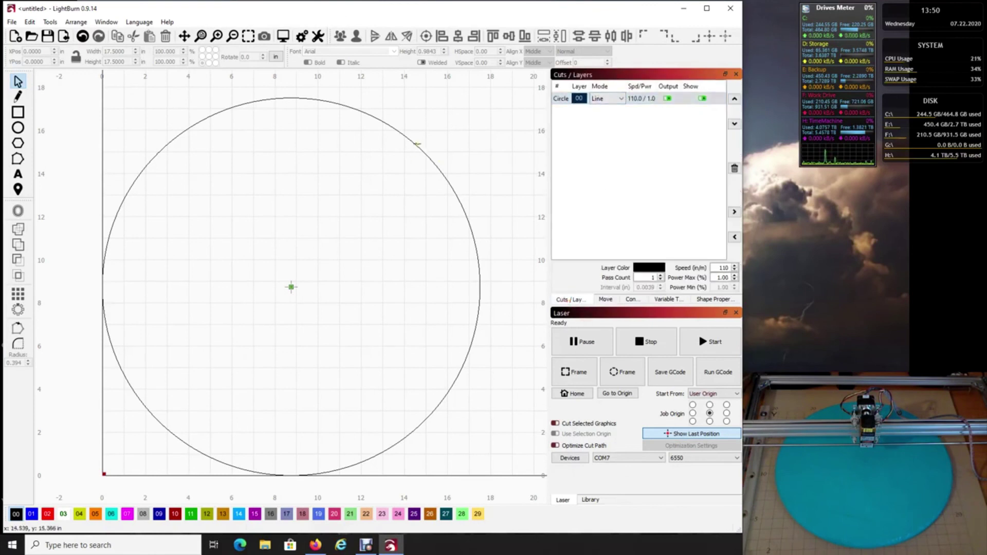
pyautogui.click(425, 152)
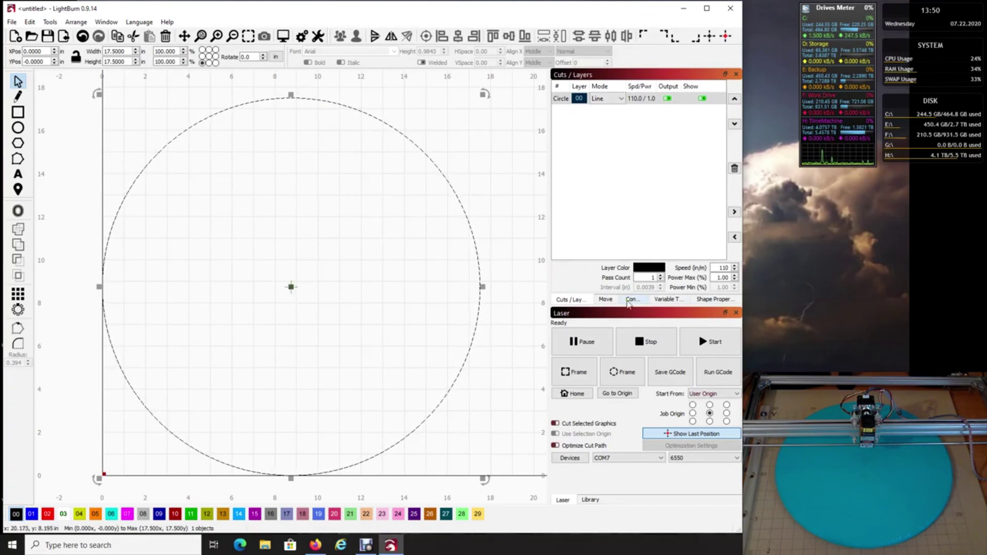
pyautogui.click(605, 300)
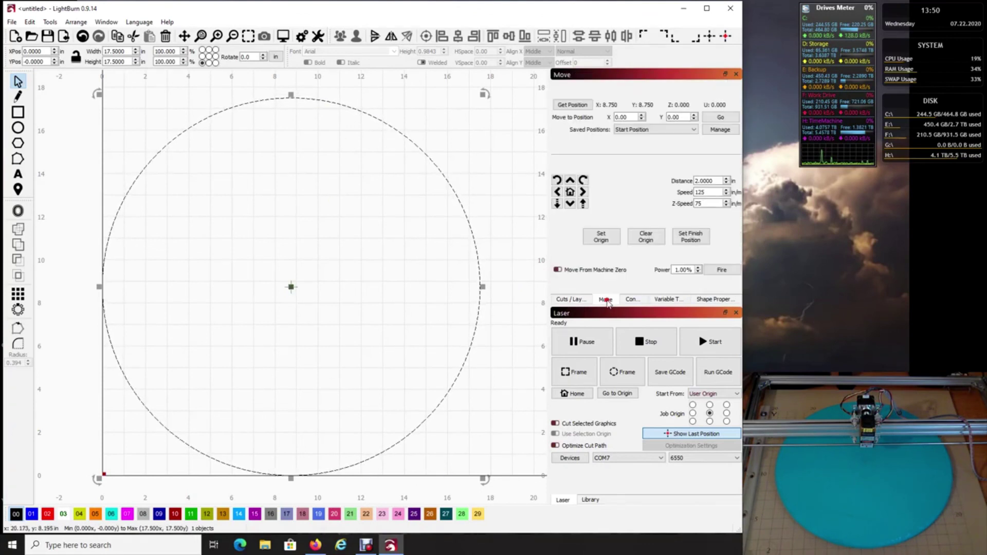
pyautogui.click(570, 180)
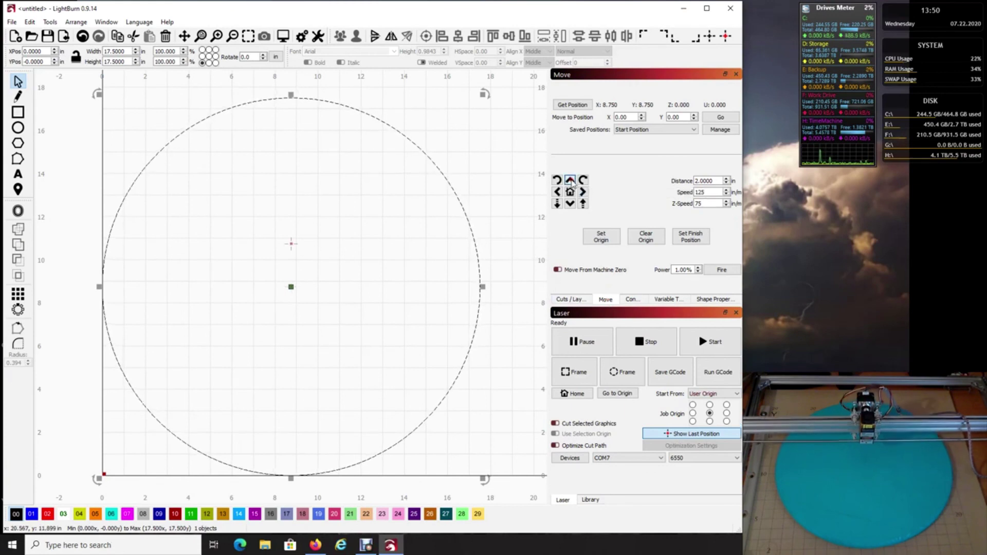
pyautogui.click(613, 394)
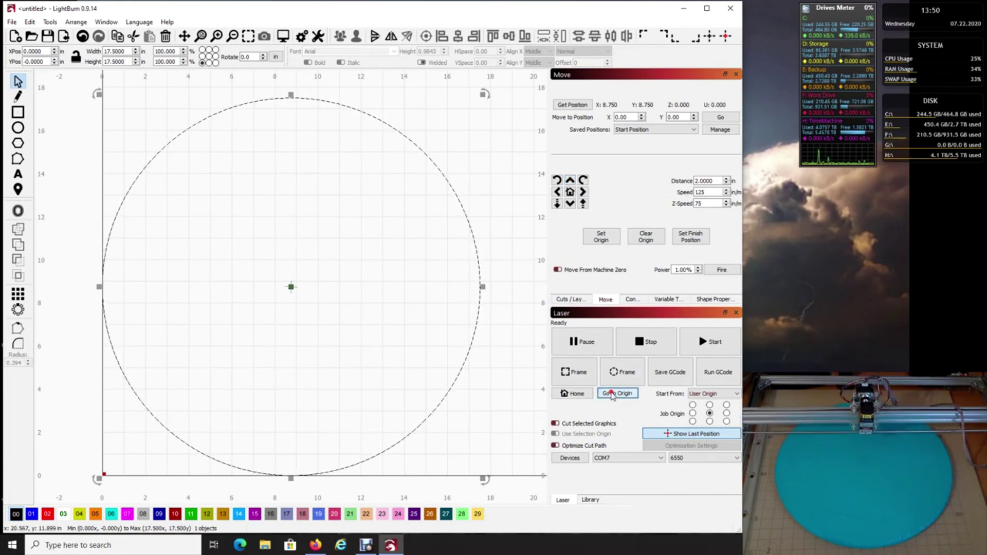
pyautogui.click(721, 270)
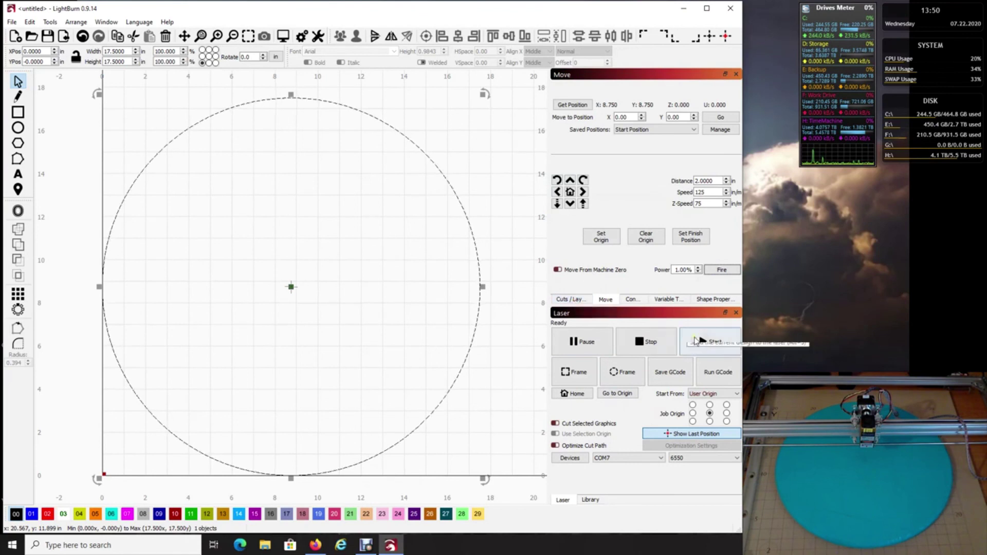
# Step: Run the low-power circle job around the workpiece and return the laser to the user origin
pyautogui.click(572, 300)
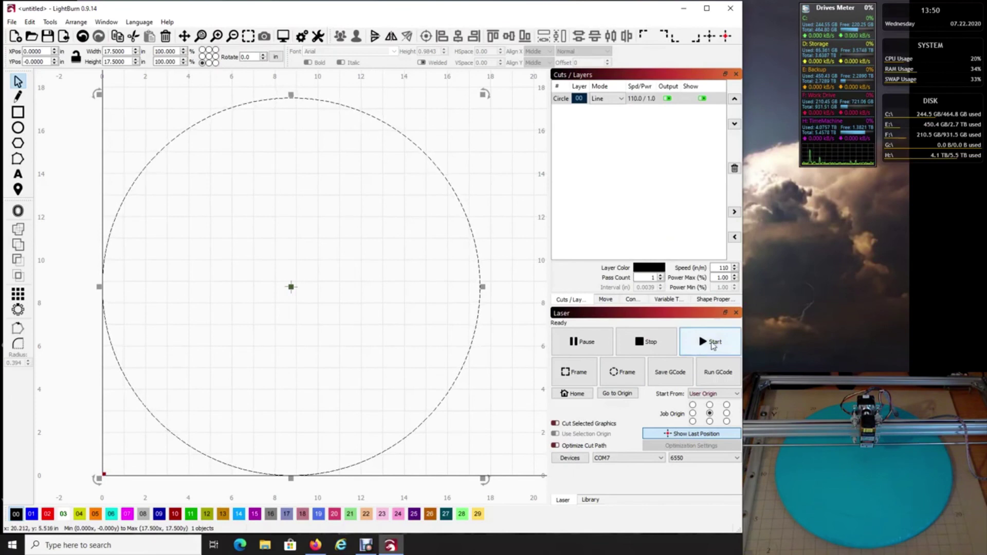
pyautogui.click(712, 345)
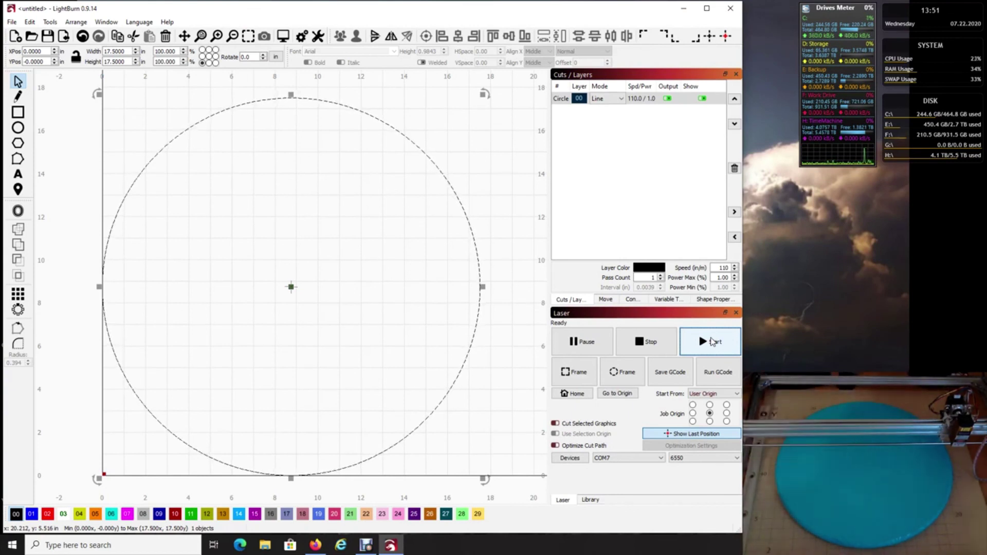
pyautogui.click(611, 394)
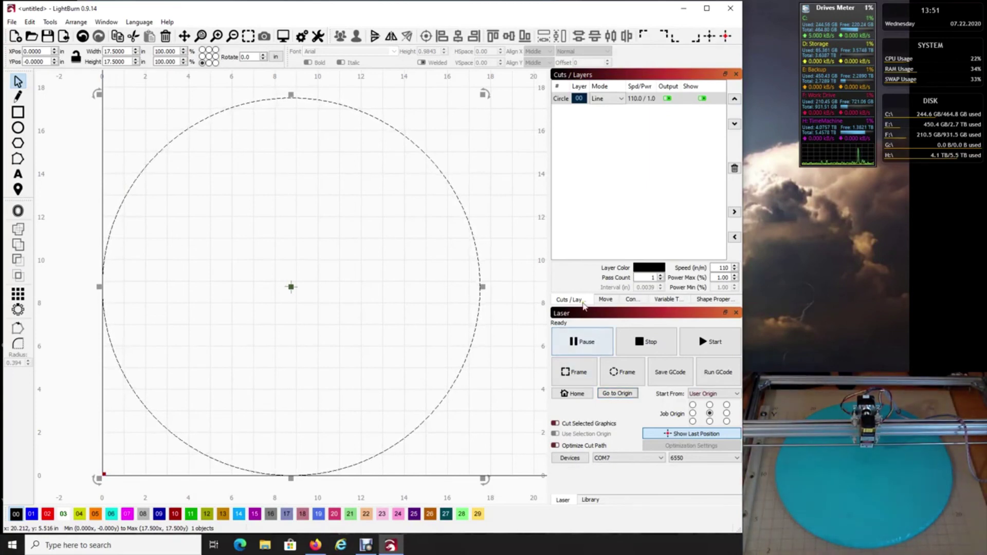
# Step: Deselect the circle and turn off output for the Circle layer
pyautogui.click(457, 142)
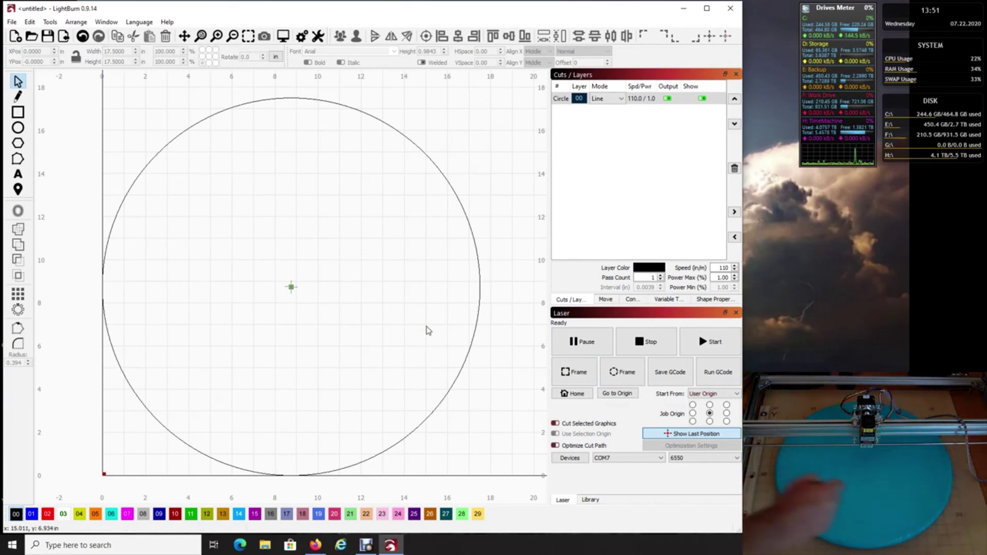
pyautogui.click(667, 98)
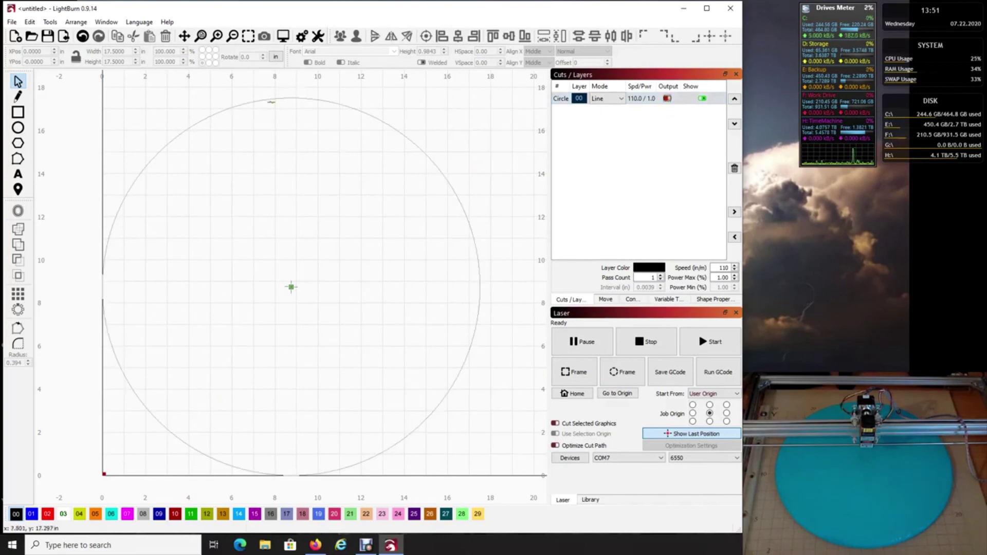